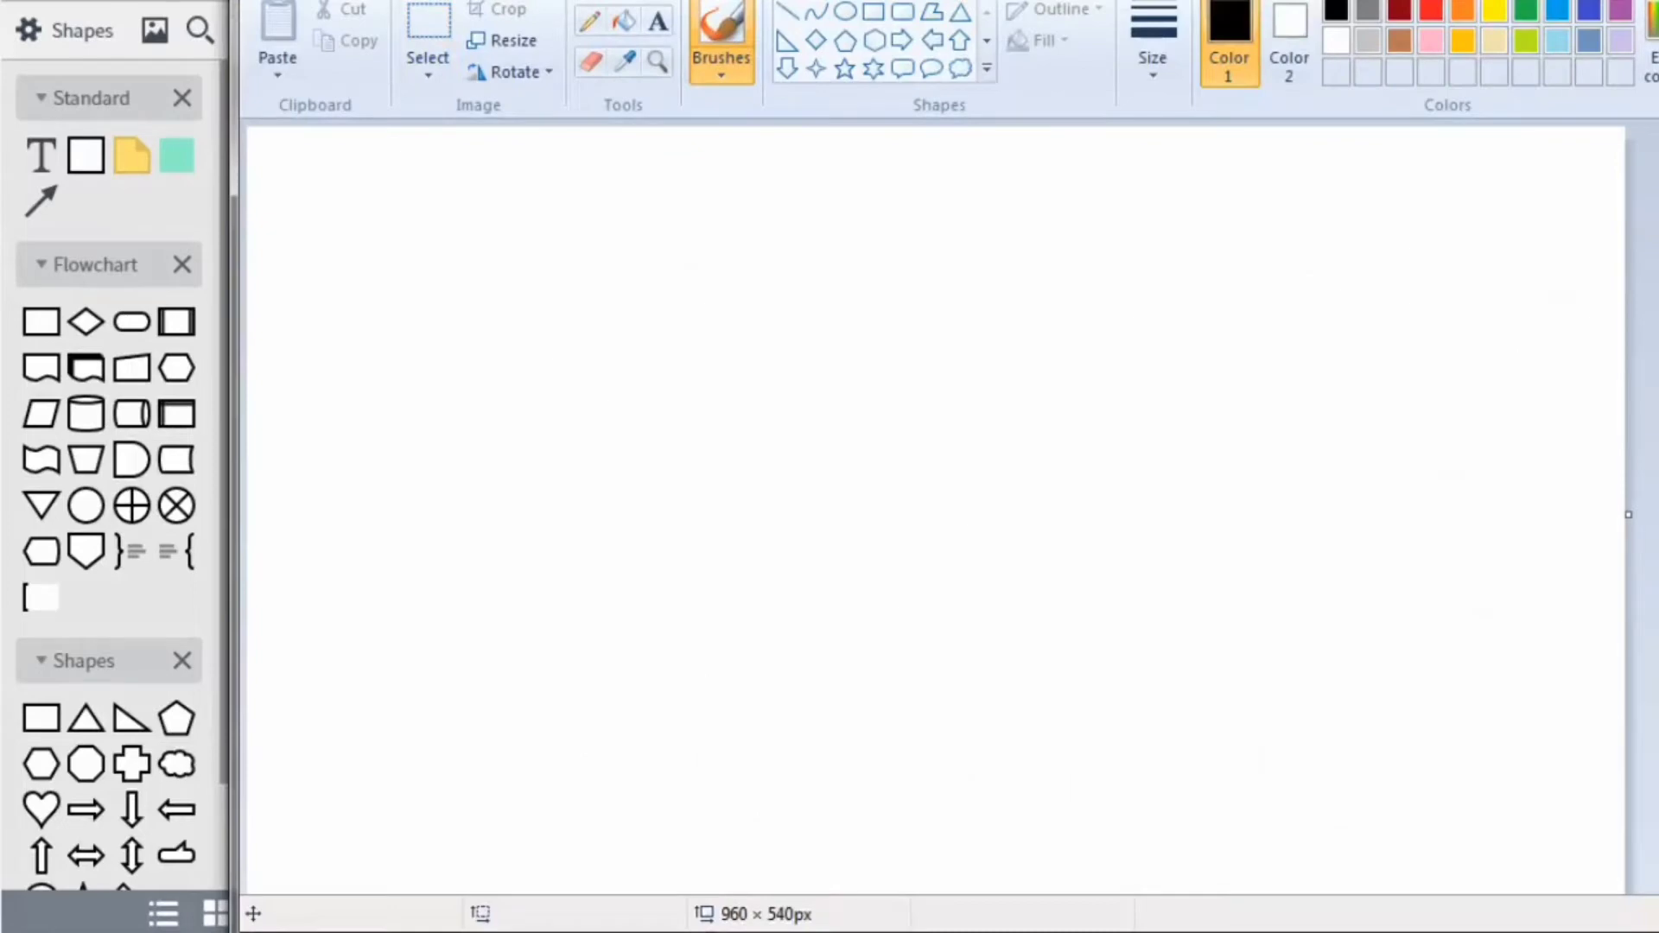
Draw a large rectangular outer frame of about 577 × 356 px on the blank canvas.
{"action": "mouse_move", "coordinate": [531, 18]}
{"action": "left_mouse_down"}
{"action": "mouse_move", "coordinate": [1070, 121]}
{"action": "mouse_move", "coordinate": [655, 0]}
{"action": "mouse_move", "coordinate": [522, 0]}
{"action": "mouse_move", "coordinate": [554, 0]}
{"action": "left_mouse_up"}
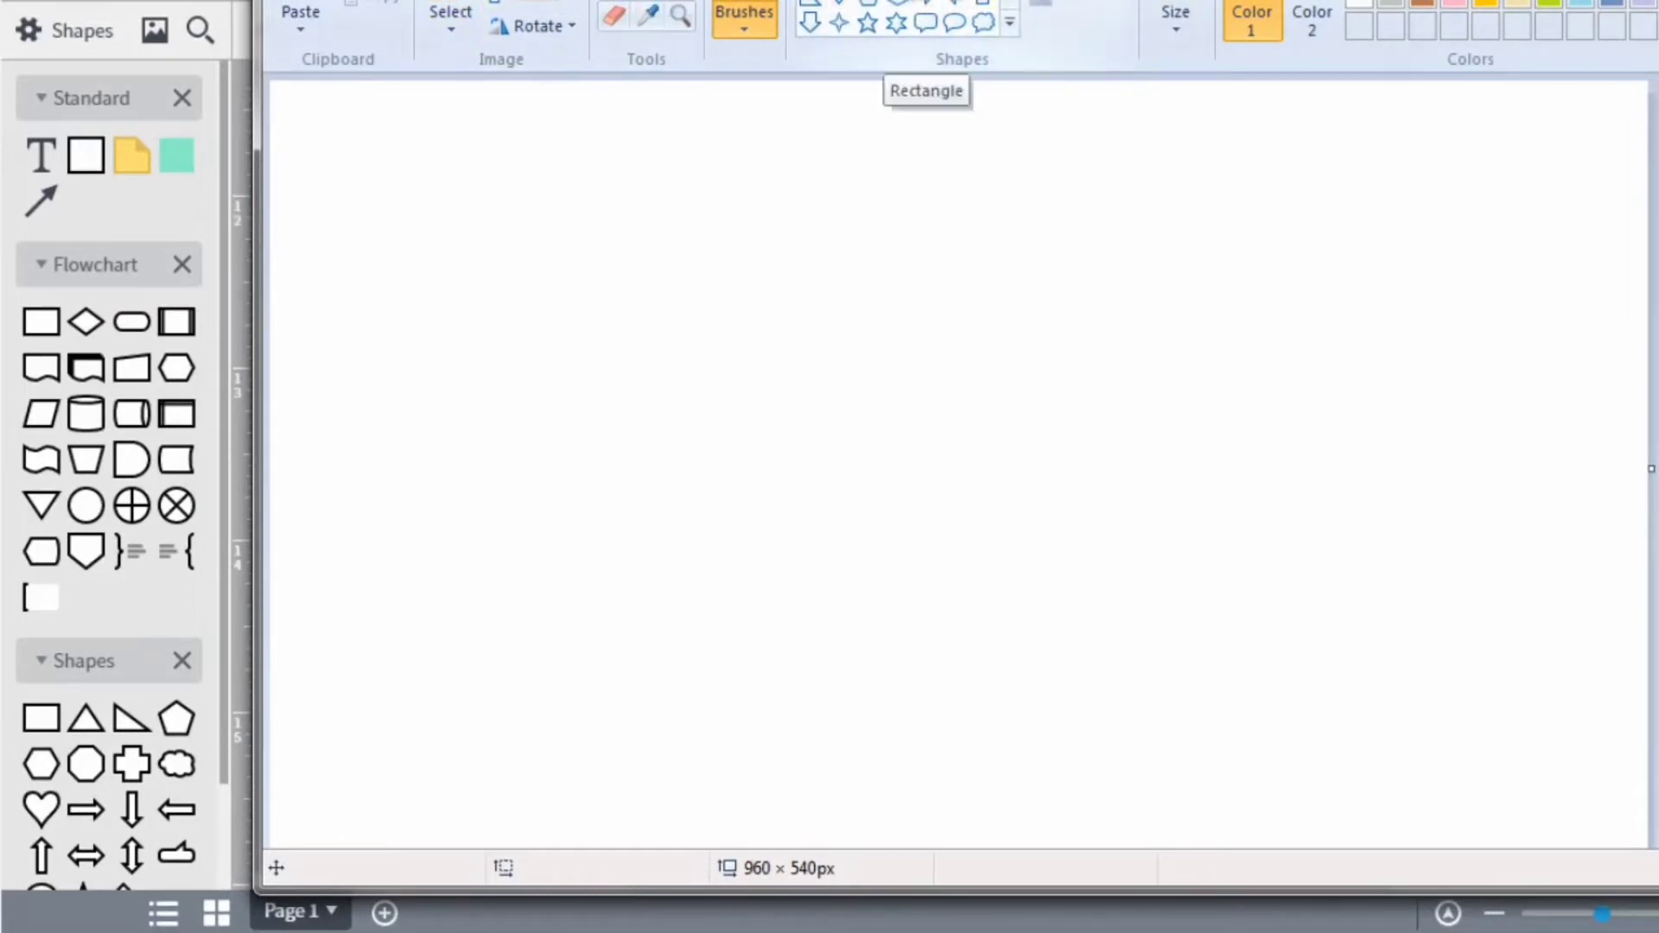
{"action": "left_click", "coordinate": [1312, 21]}
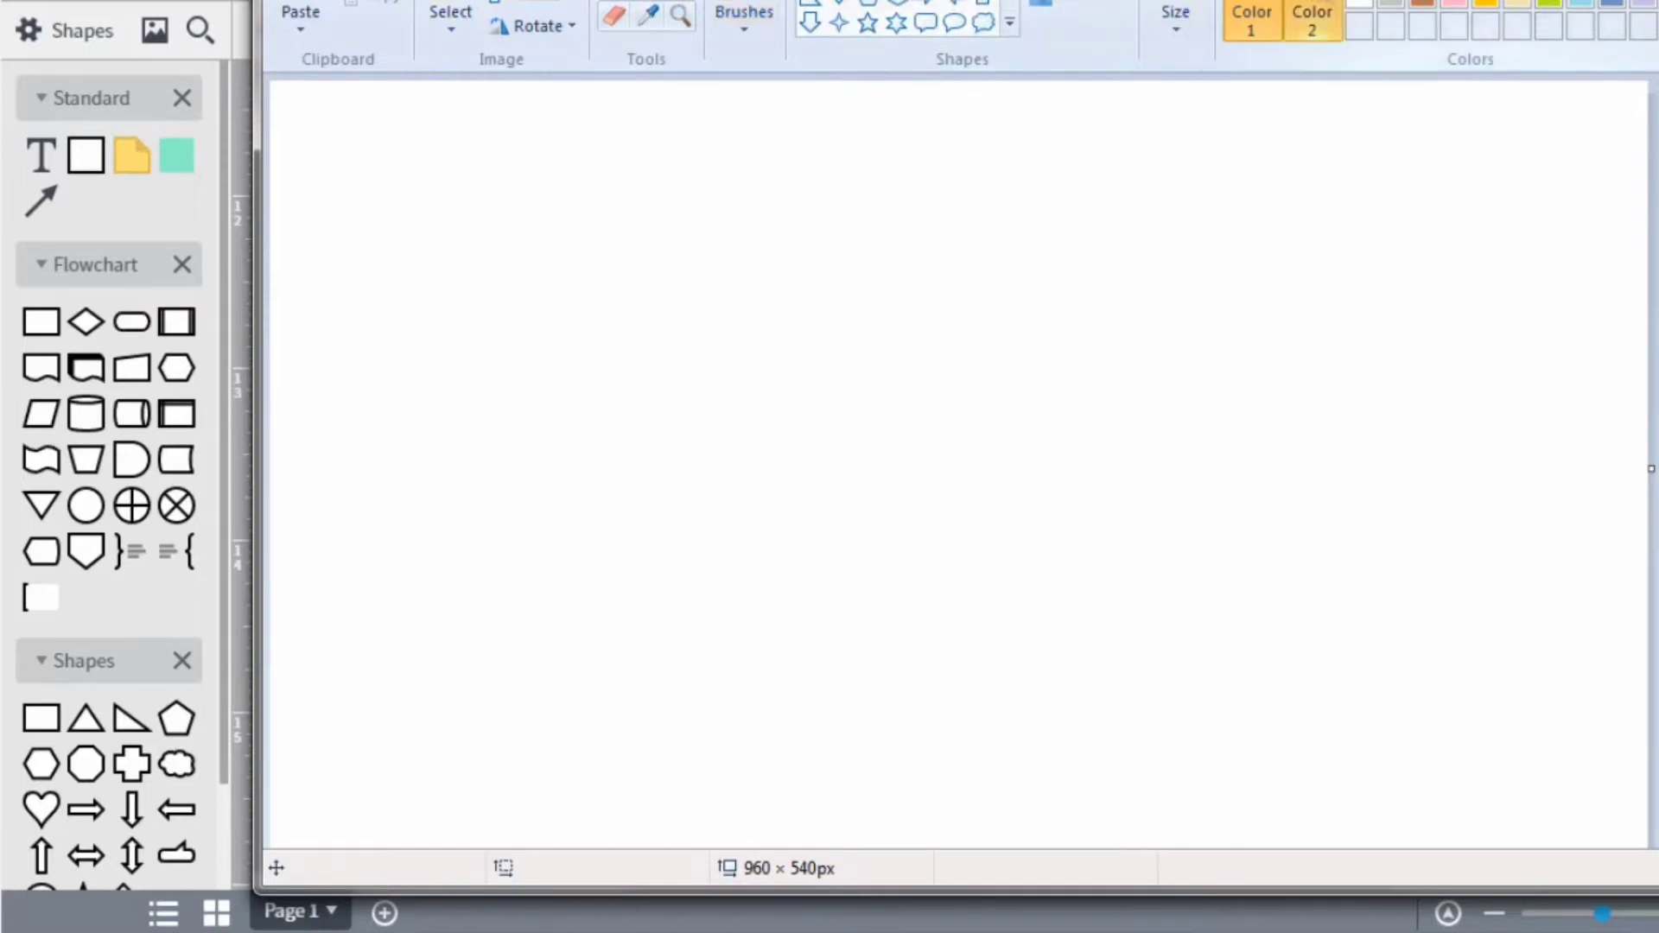
{"action": "left_click_drag", "start_coordinate": [670, 206], "coordinate": [749, 280]}
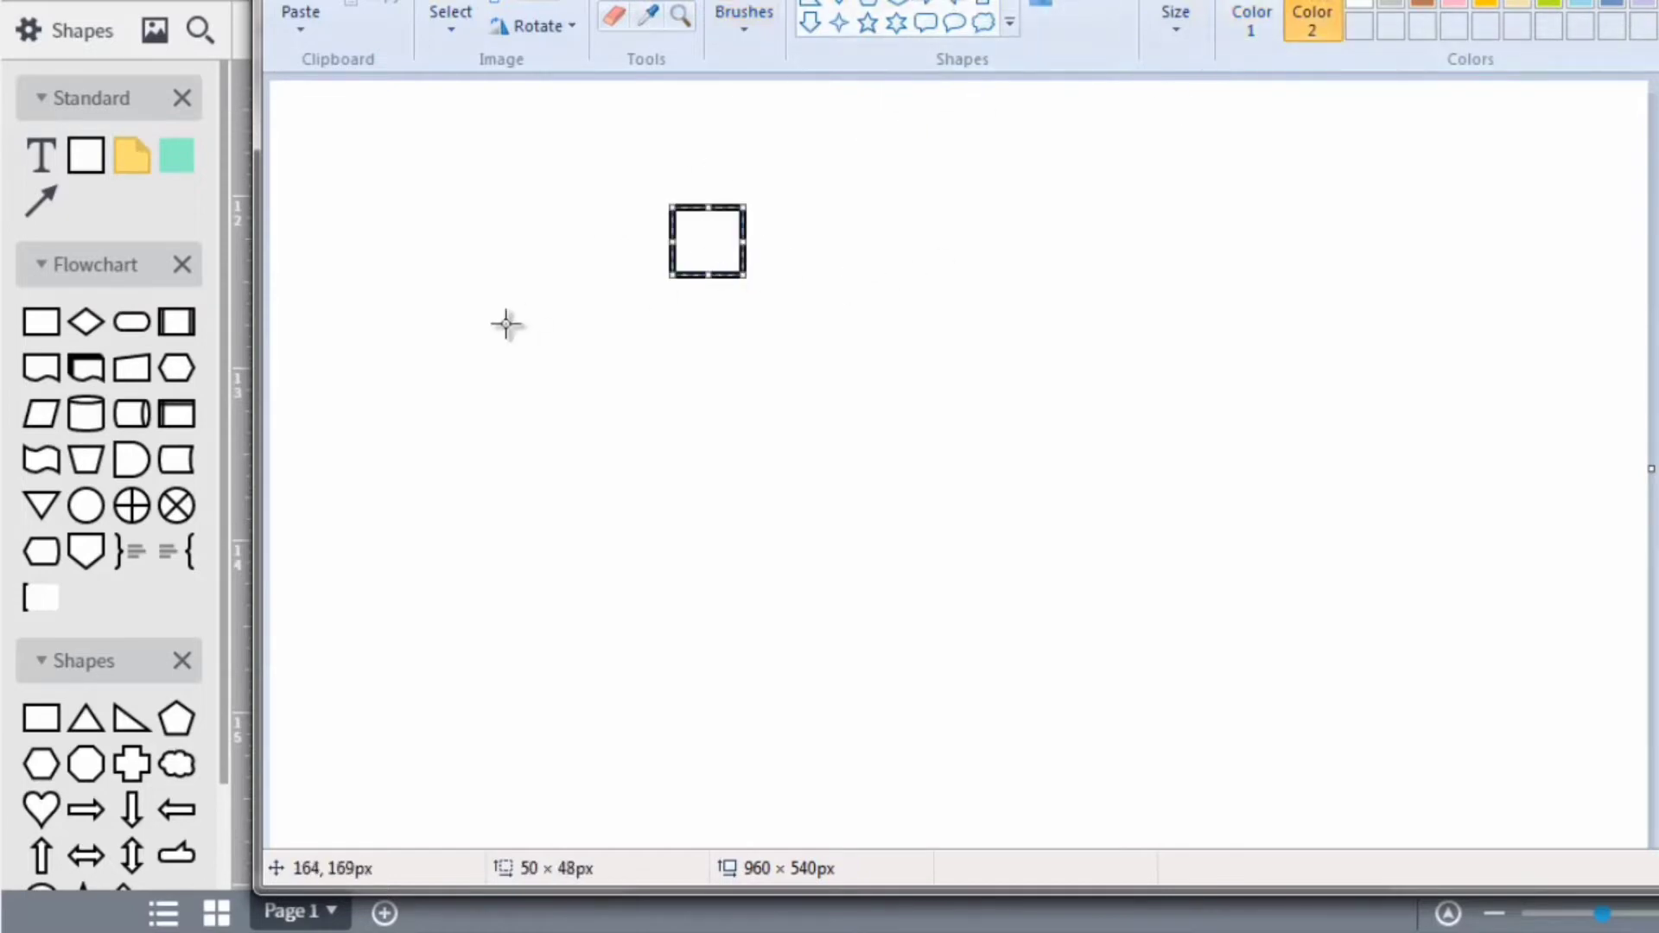
{"action": "key", "text": "ctrl+z"}
{"action": "mouse_move", "coordinate": [456, 170]}
{"action": "left_mouse_down"}
{"action": "mouse_move", "coordinate": [852, 533]}
{"action": "mouse_move", "coordinate": [1278, 656]}
{"action": "mouse_move", "coordinate": [1279, 671]}
{"action": "left_mouse_up"}
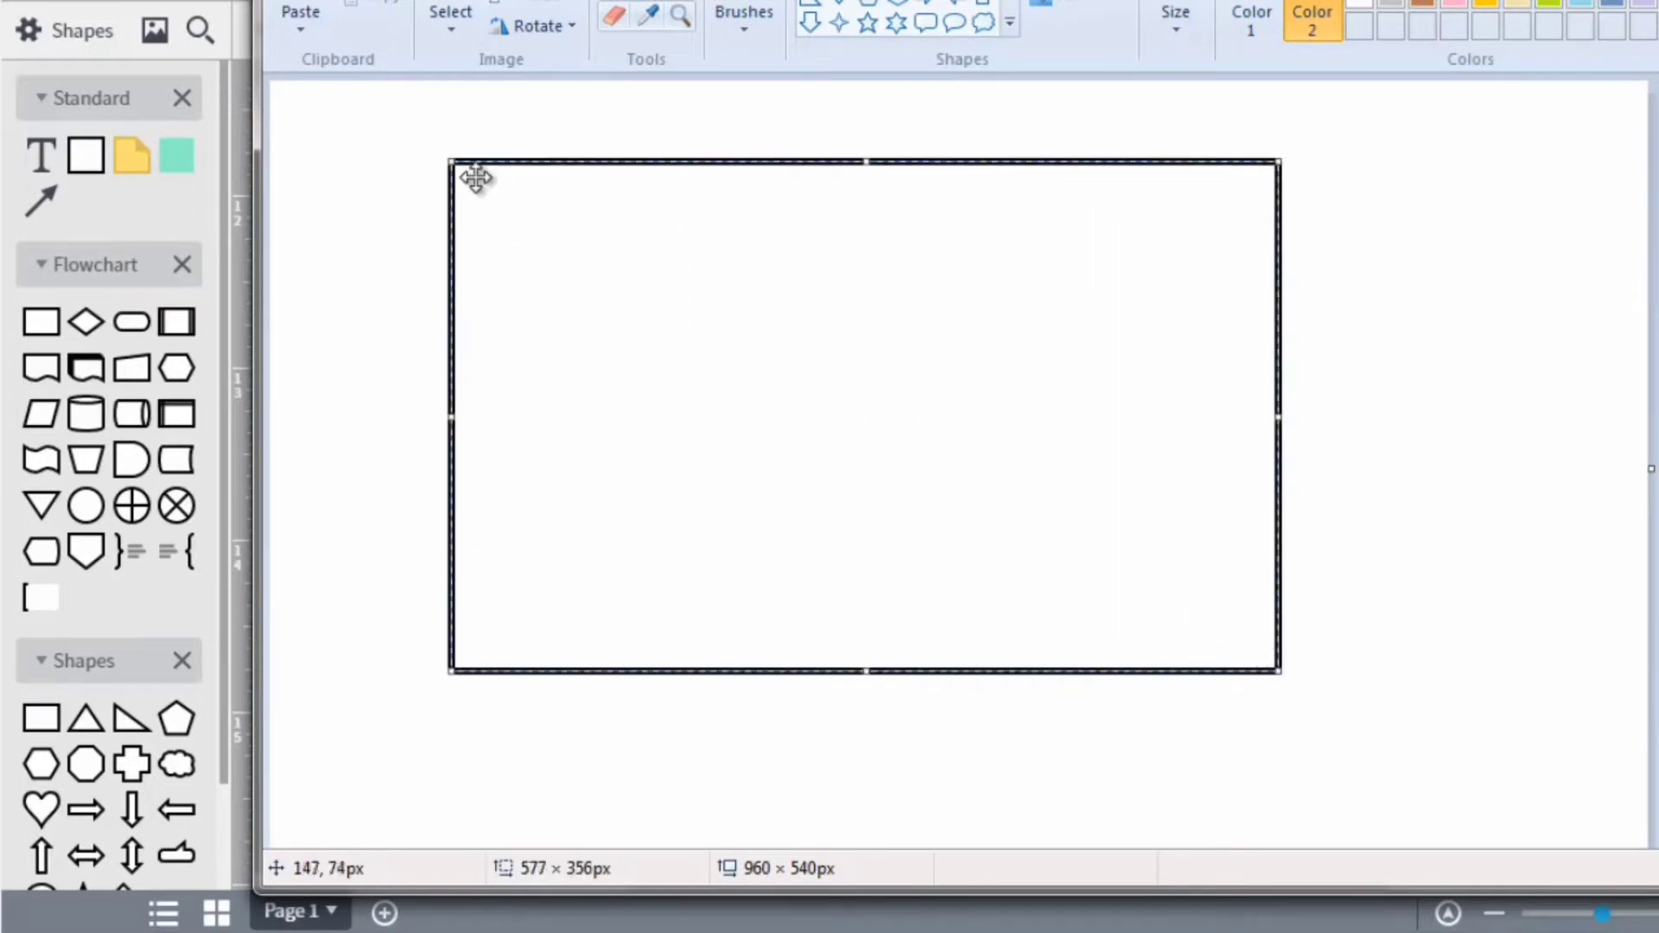
{"action": "left_click", "coordinate": [381, 452]}
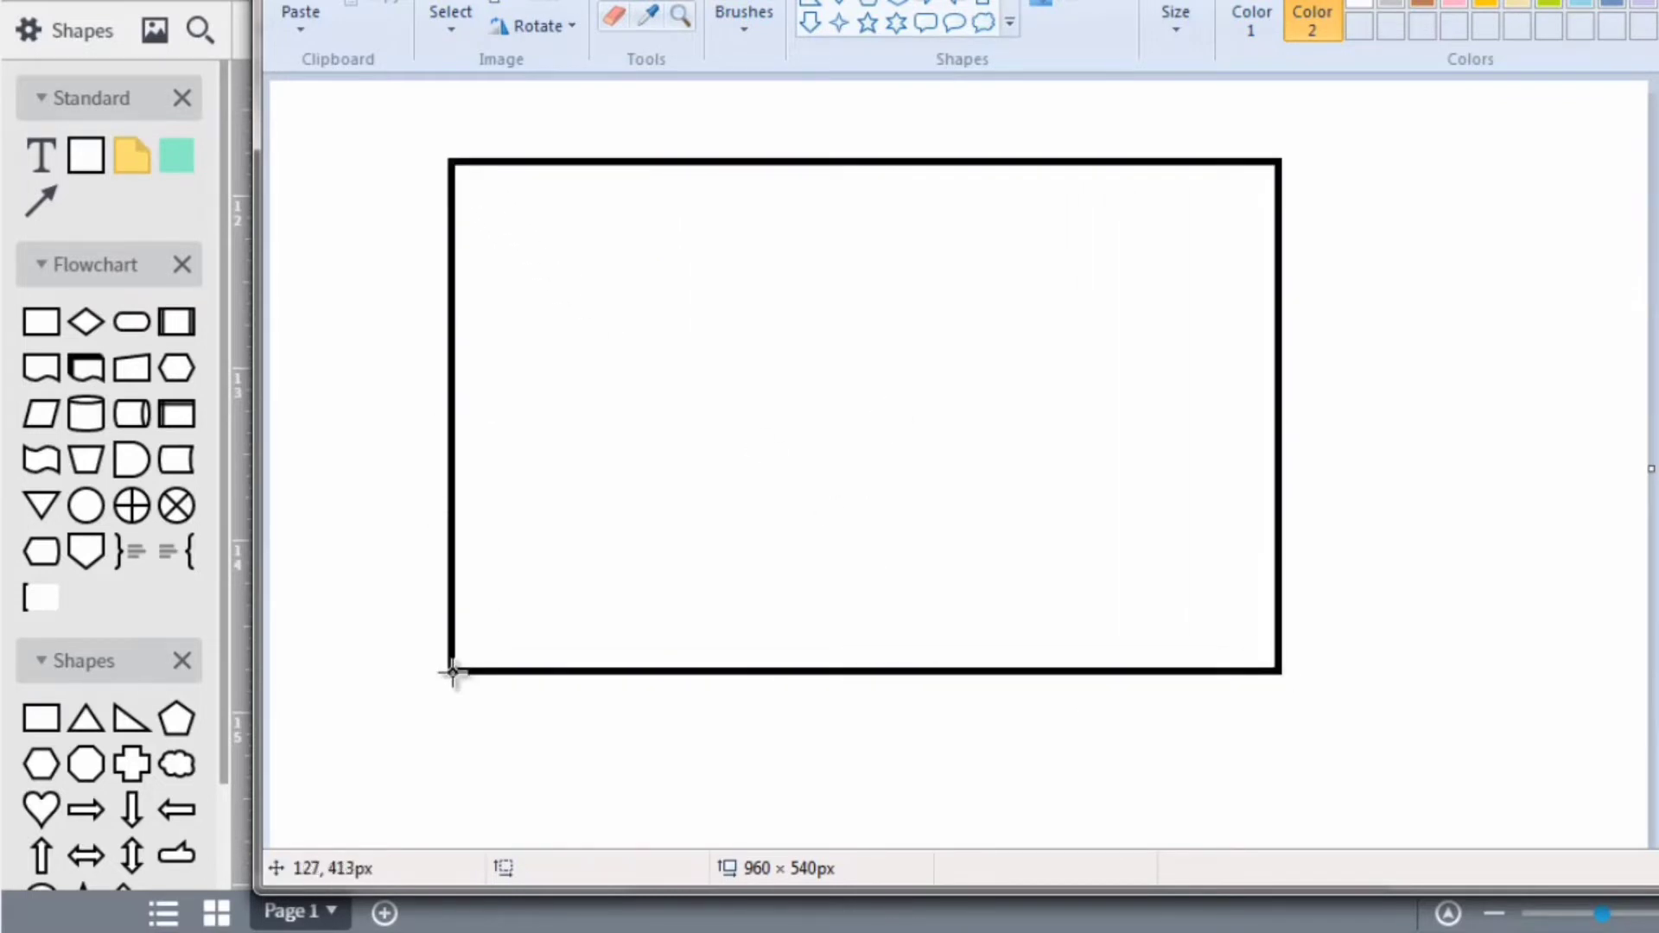
Draw a sidebar of about 88 × 353 px along the frame's left edge, with a menu-item box of about 77 × 21 px inside it.
{"action": "left_click_drag", "start_coordinate": [452, 673], "coordinate": [578, 166]}
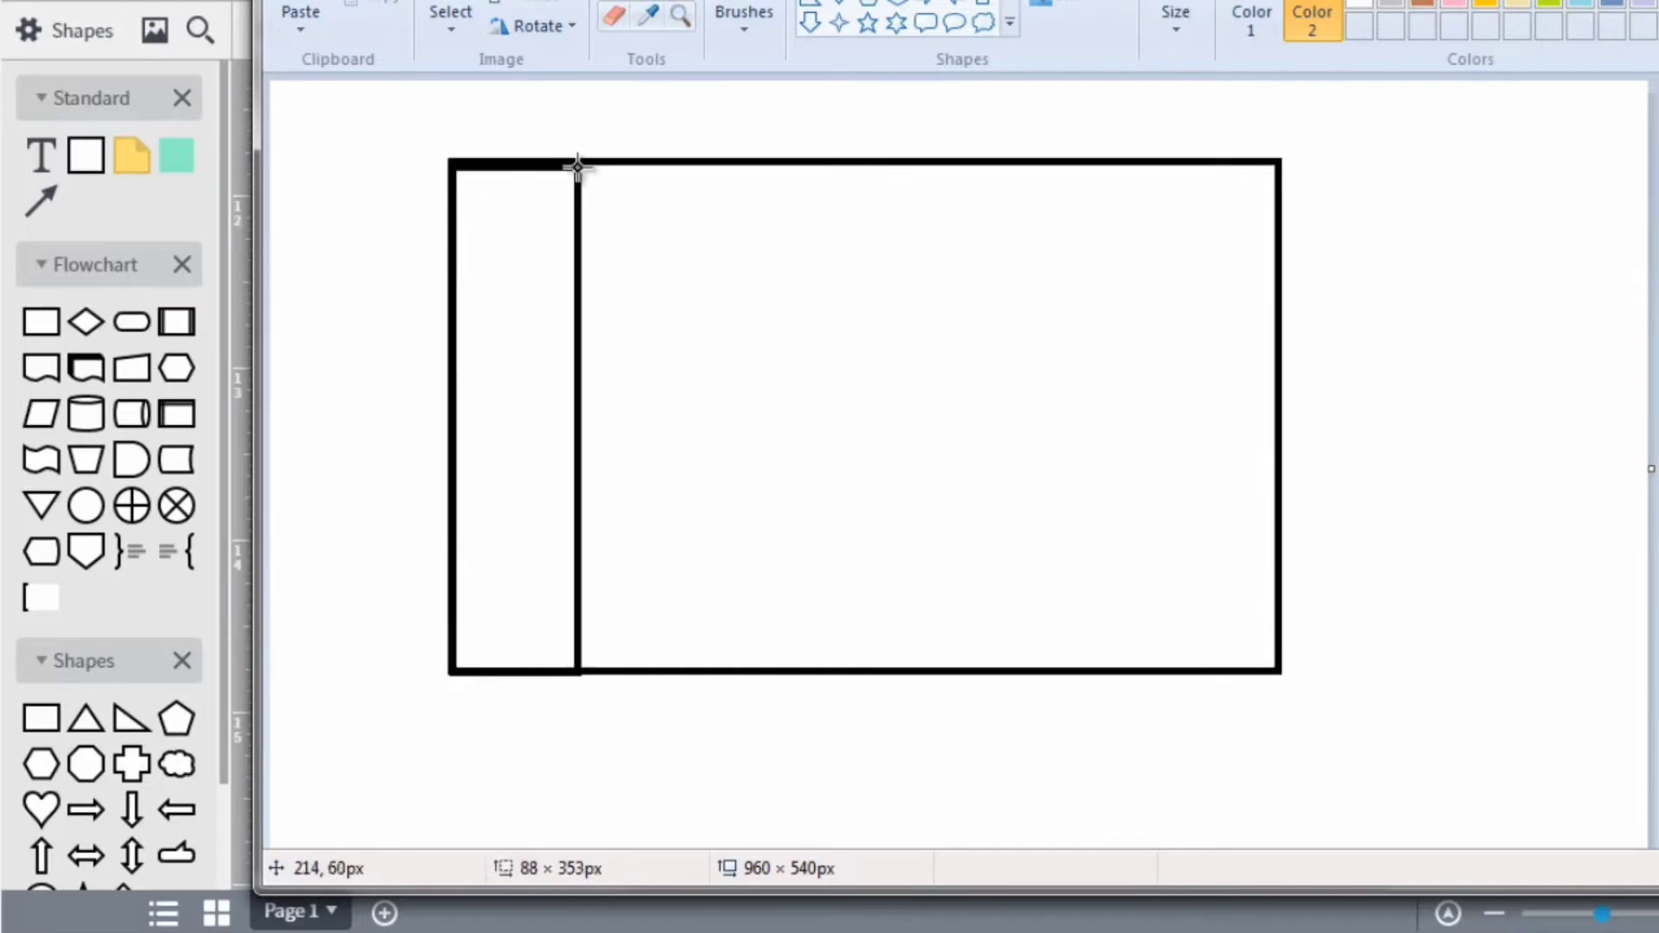
{"action": "left_click", "coordinate": [397, 438]}
{"action": "mouse_move", "coordinate": [463, 459]}
{"action": "left_mouse_down"}
{"action": "mouse_move", "coordinate": [574, 466]}
{"action": "mouse_move", "coordinate": [572, 488]}
{"action": "left_mouse_up"}
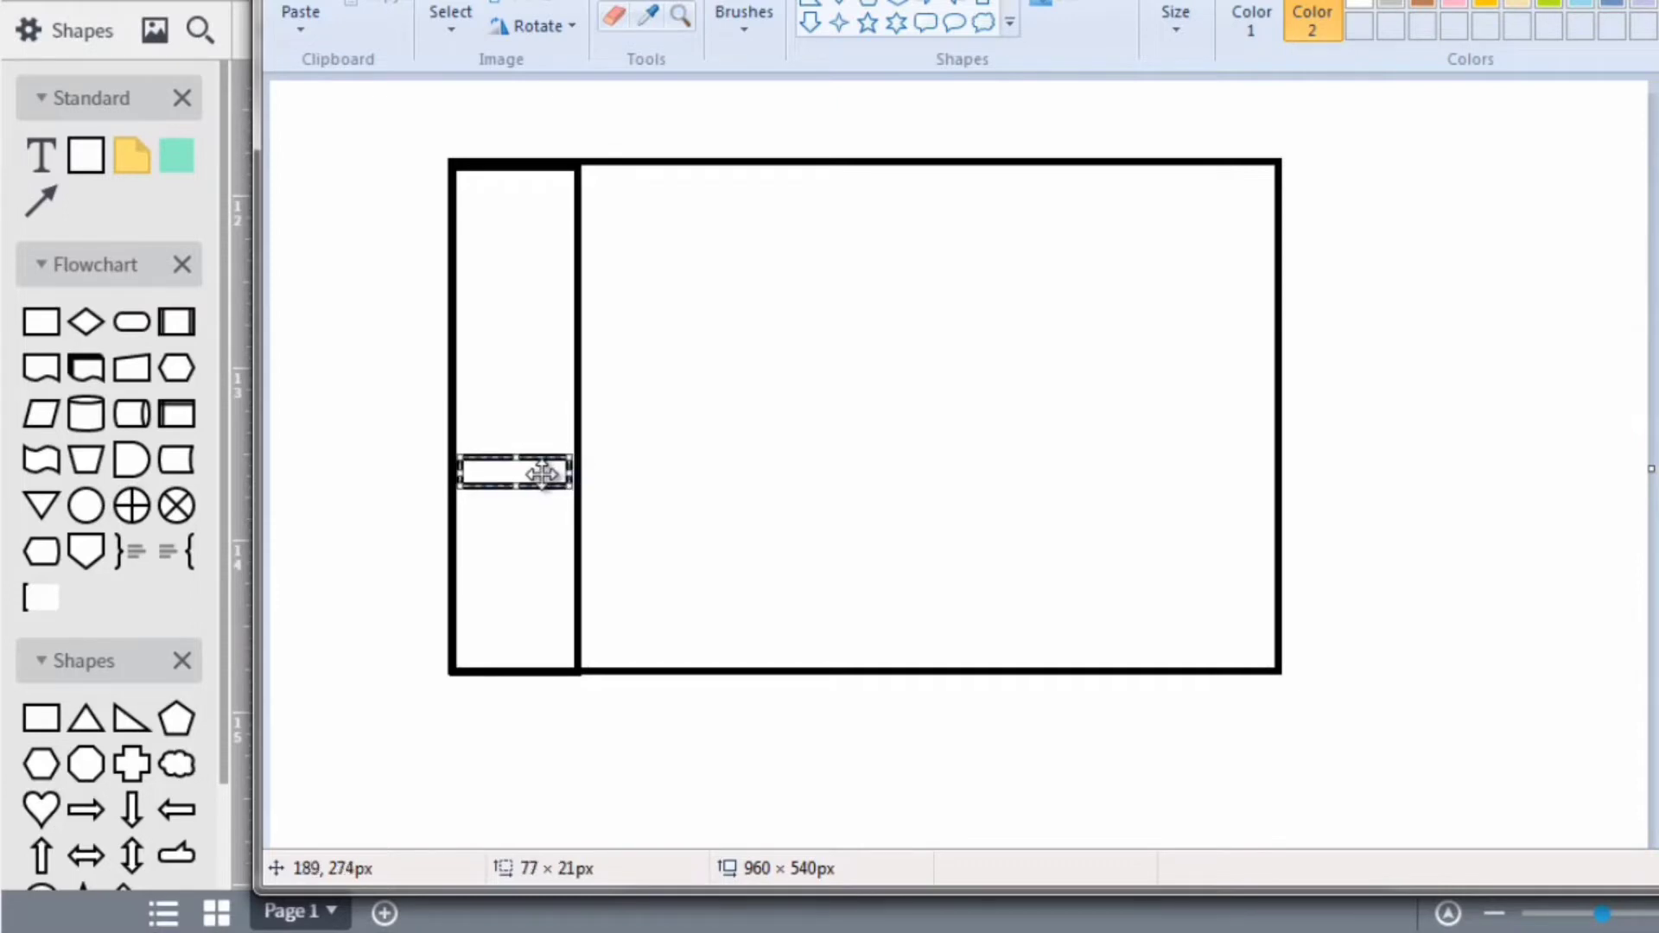
{"action": "left_click", "coordinate": [347, 403]}
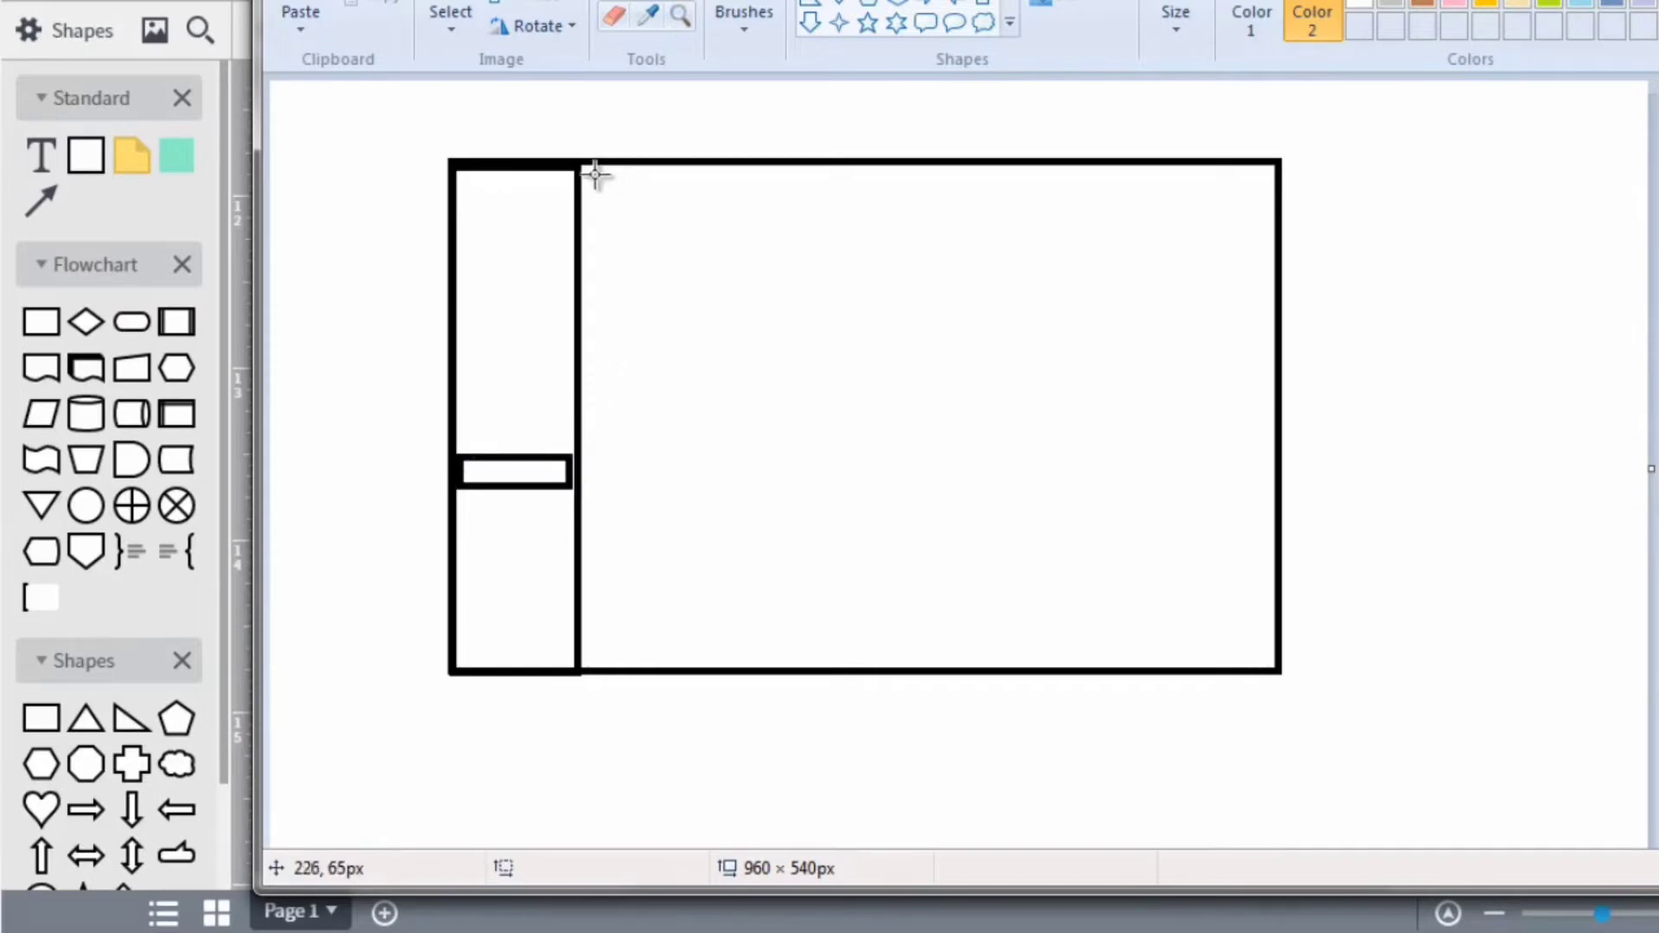
Draw a header bar of about 479 × 34 px beside the sidebar and a content area of about 467 × 298 px beneath it.
{"action": "left_click_drag", "start_coordinate": [581, 168], "coordinate": [1269, 217]}
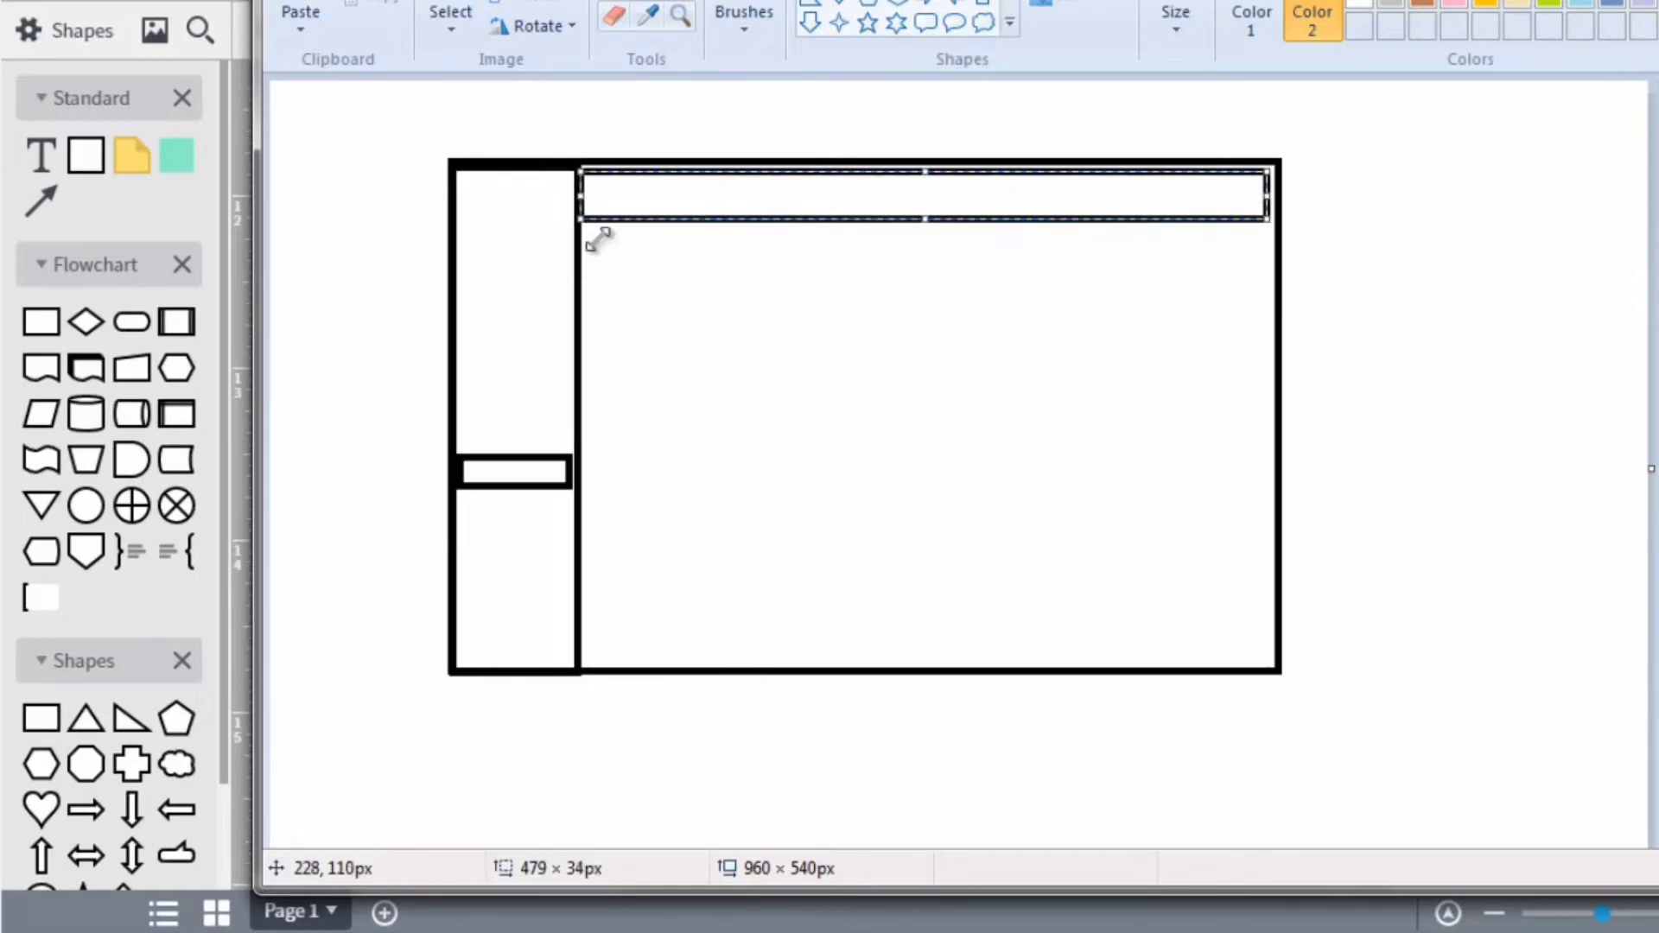
{"action": "left_click", "coordinate": [1418, 164]}
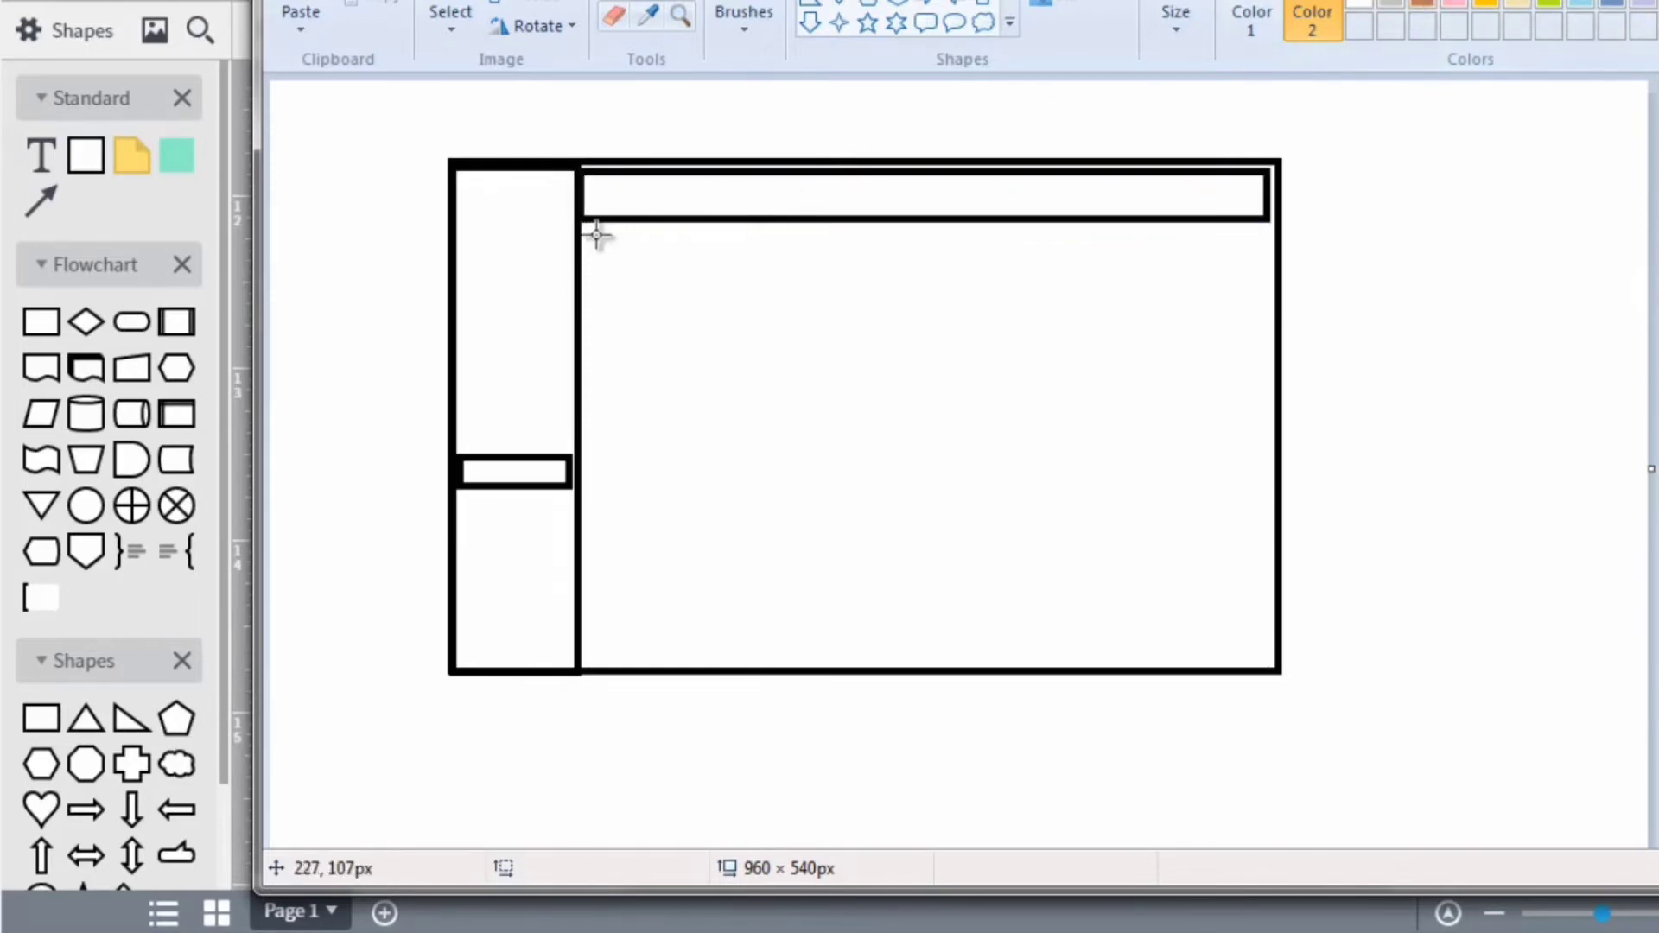
{"action": "left_click_drag", "start_coordinate": [594, 230], "coordinate": [1262, 657]}
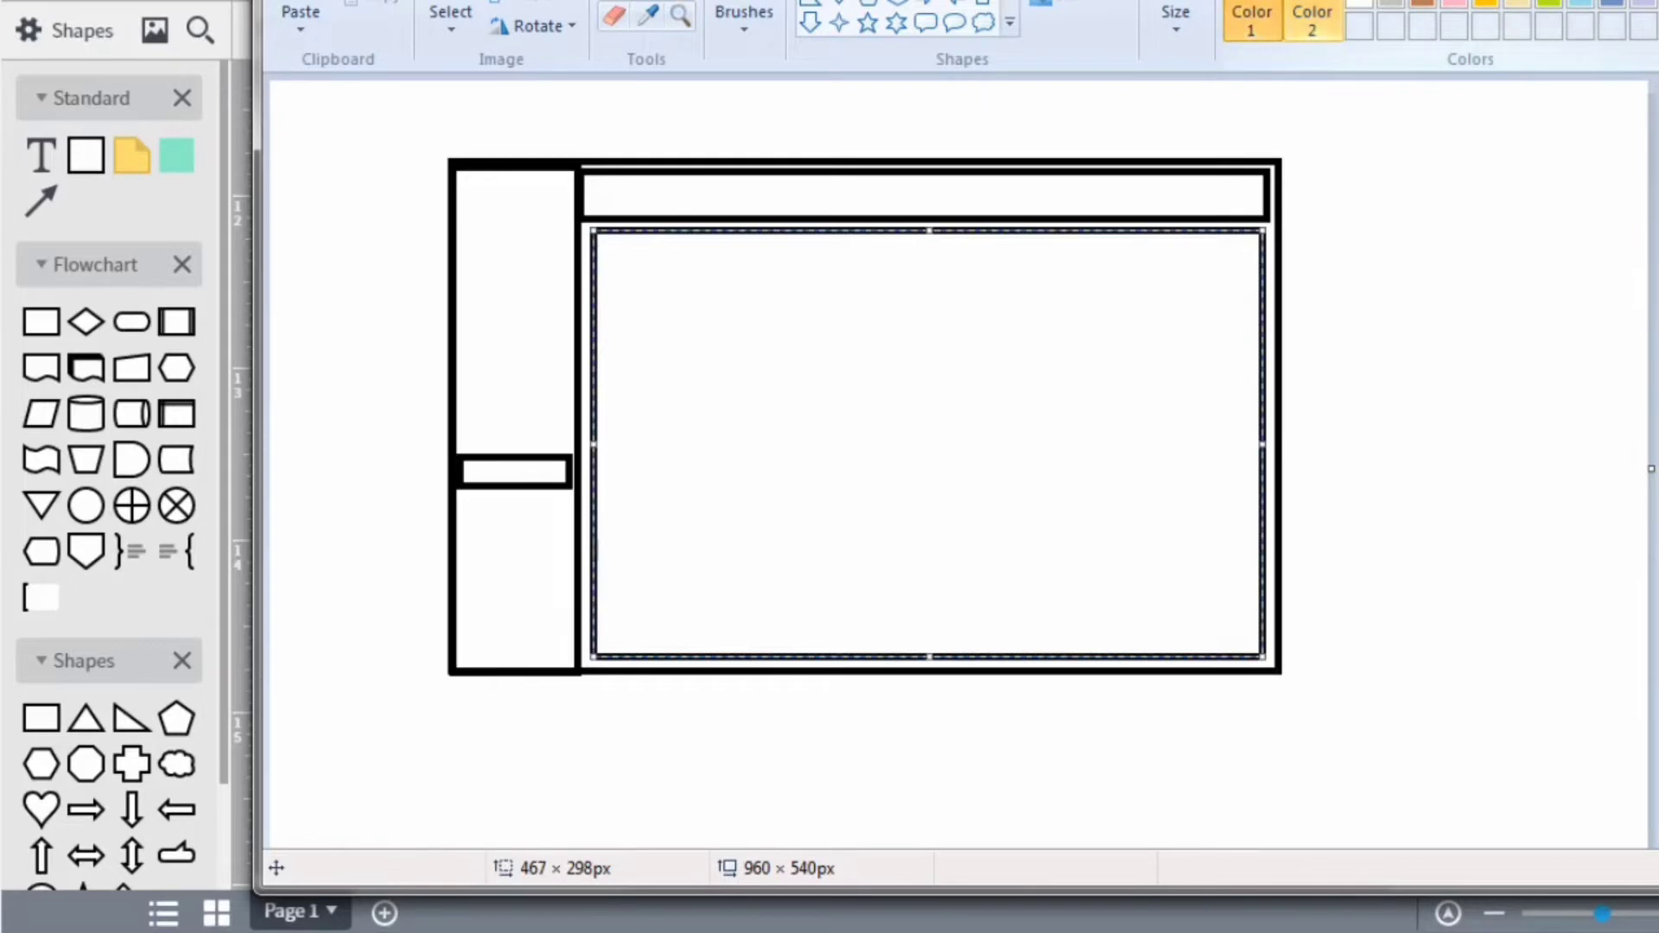
{"action": "left_click", "coordinate": [1312, 22]}
{"action": "left_click", "coordinate": [1349, 245]}
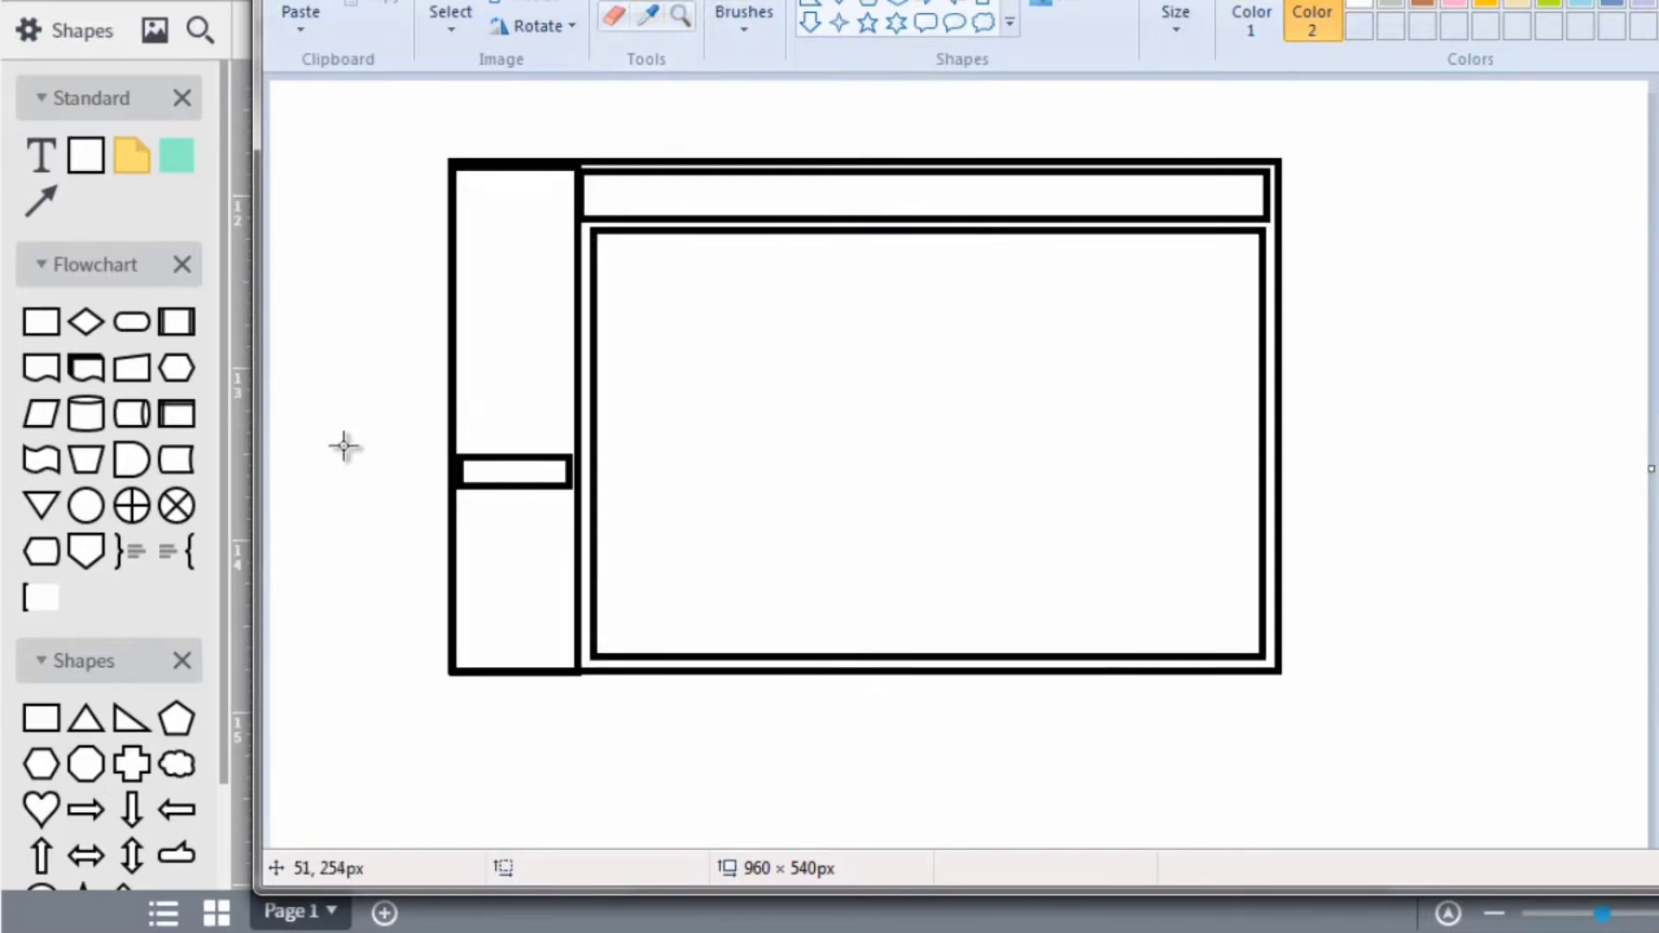
Draw an arrow with a two-stroke head from below the frame's lower-left corner up toward the sidebar's menu-item box.
{"action": "scroll", "coordinate": [345, 445], "scroll_direction": "down", "scroll_amount": 1}
{"action": "scroll", "coordinate": [380, 350], "scroll_direction": "up", "scroll_amount": 1}
{"action": "scroll", "coordinate": [380, 350], "scroll_direction": "down", "scroll_amount": 1}
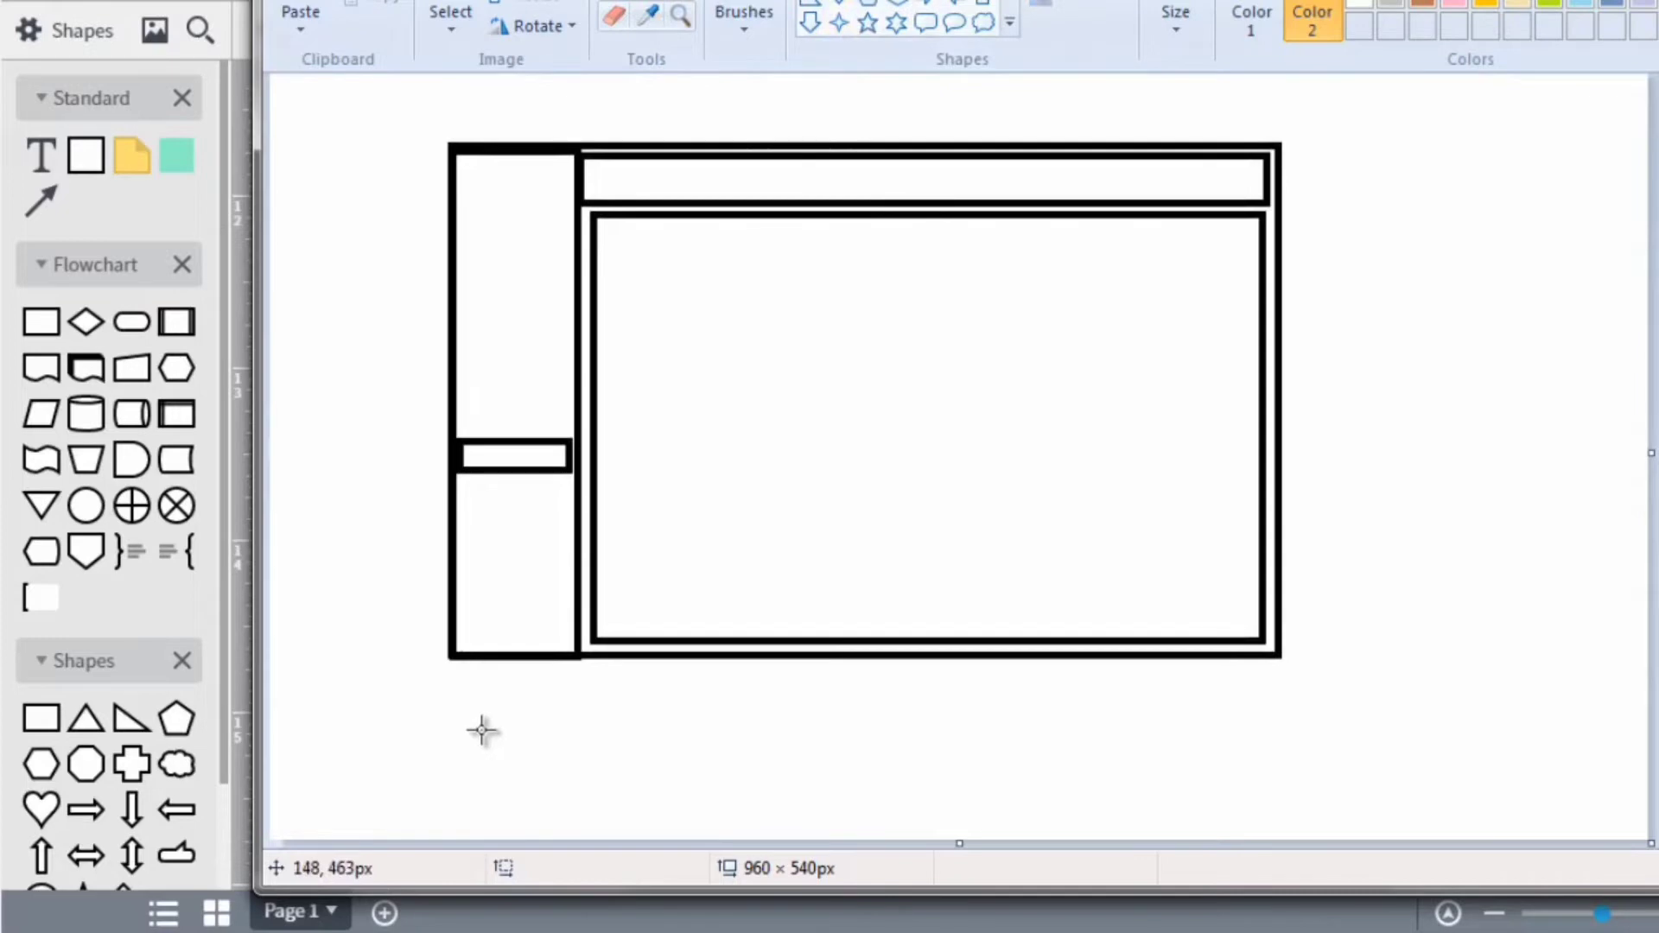
{"action": "mouse_move", "coordinate": [404, 668]}
{"action": "left_mouse_down"}
{"action": "mouse_move", "coordinate": [432, 545]}
{"action": "mouse_move", "coordinate": [482, 499]}
{"action": "mouse_move", "coordinate": [432, 527]}
{"action": "mouse_move", "coordinate": [486, 492]}
{"action": "left_mouse_up"}
{"action": "left_click", "coordinate": [363, 543]}
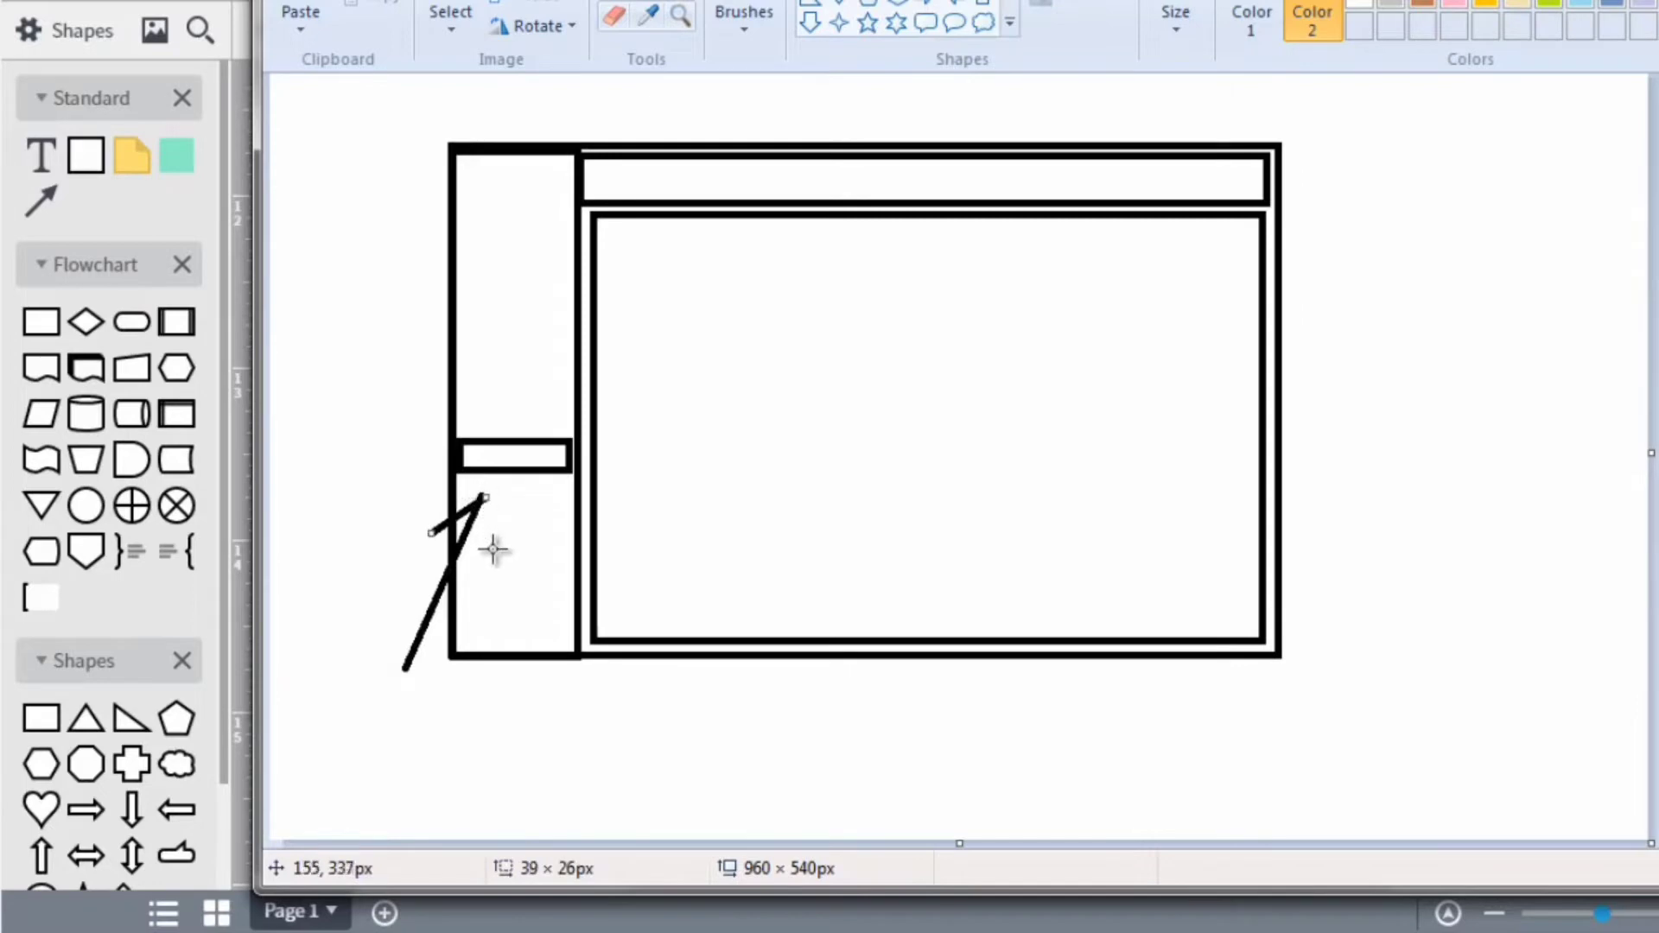
{"action": "left_click_drag", "start_coordinate": [493, 549], "coordinate": [483, 497]}
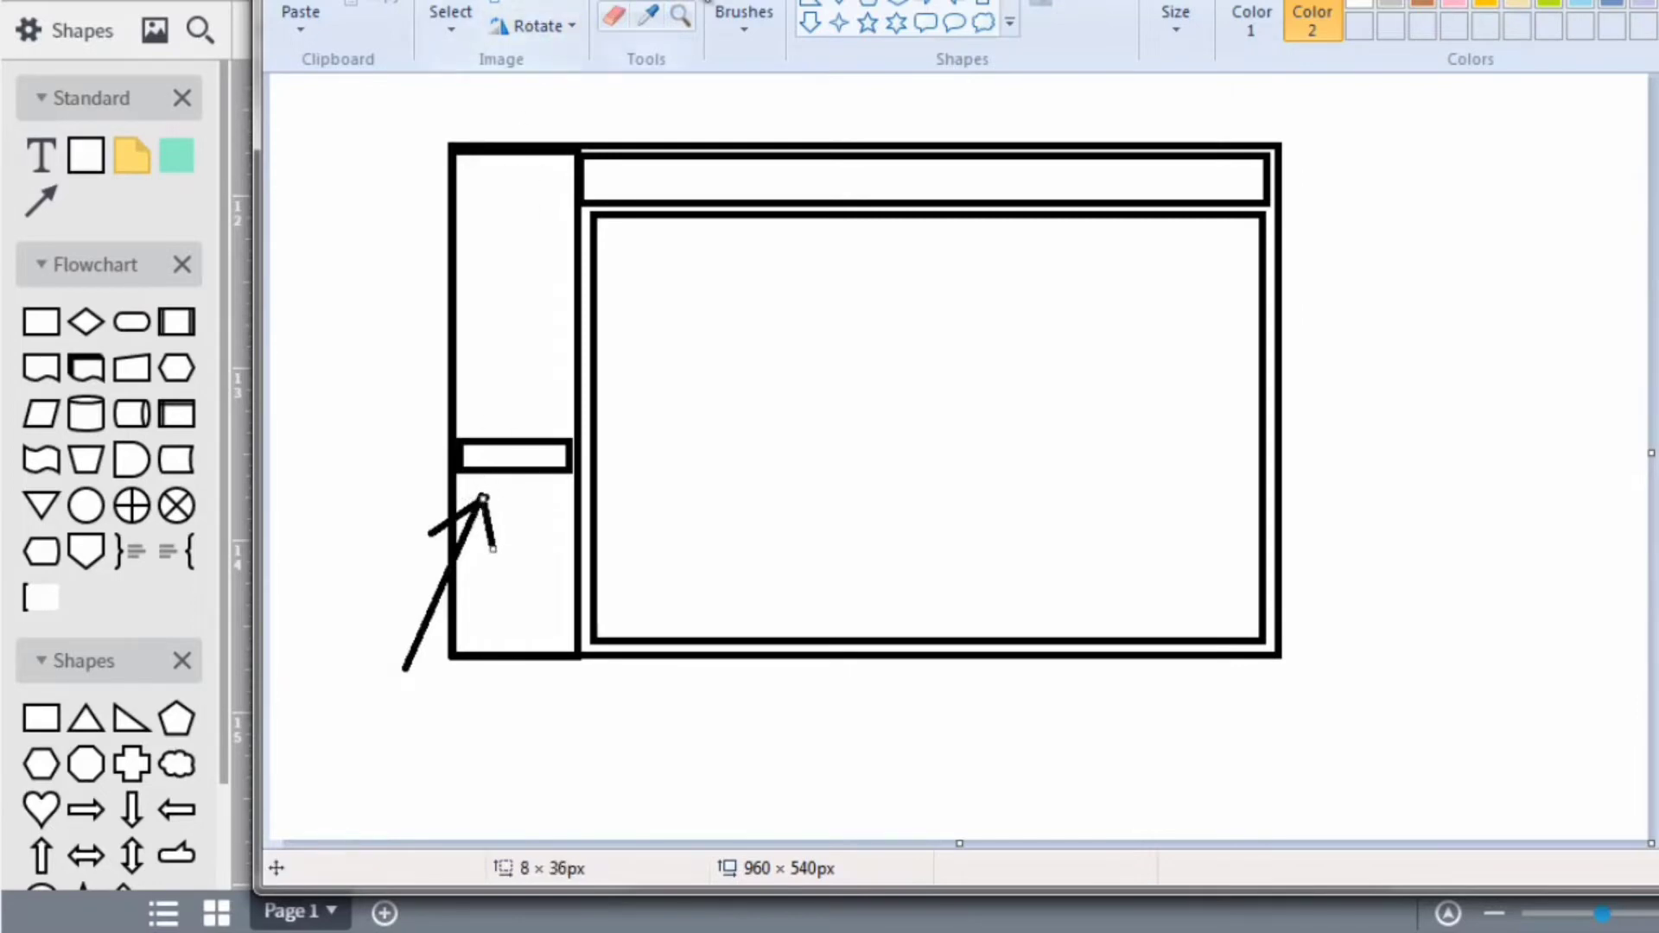
Add the two-line text "- List Campaigns" and "- Create New Campaign" below the arrow, widening the text box so each item fits one line.
{"action": "left_click", "coordinate": [687, 2]}
{"action": "left_click", "coordinate": [364, 707]}
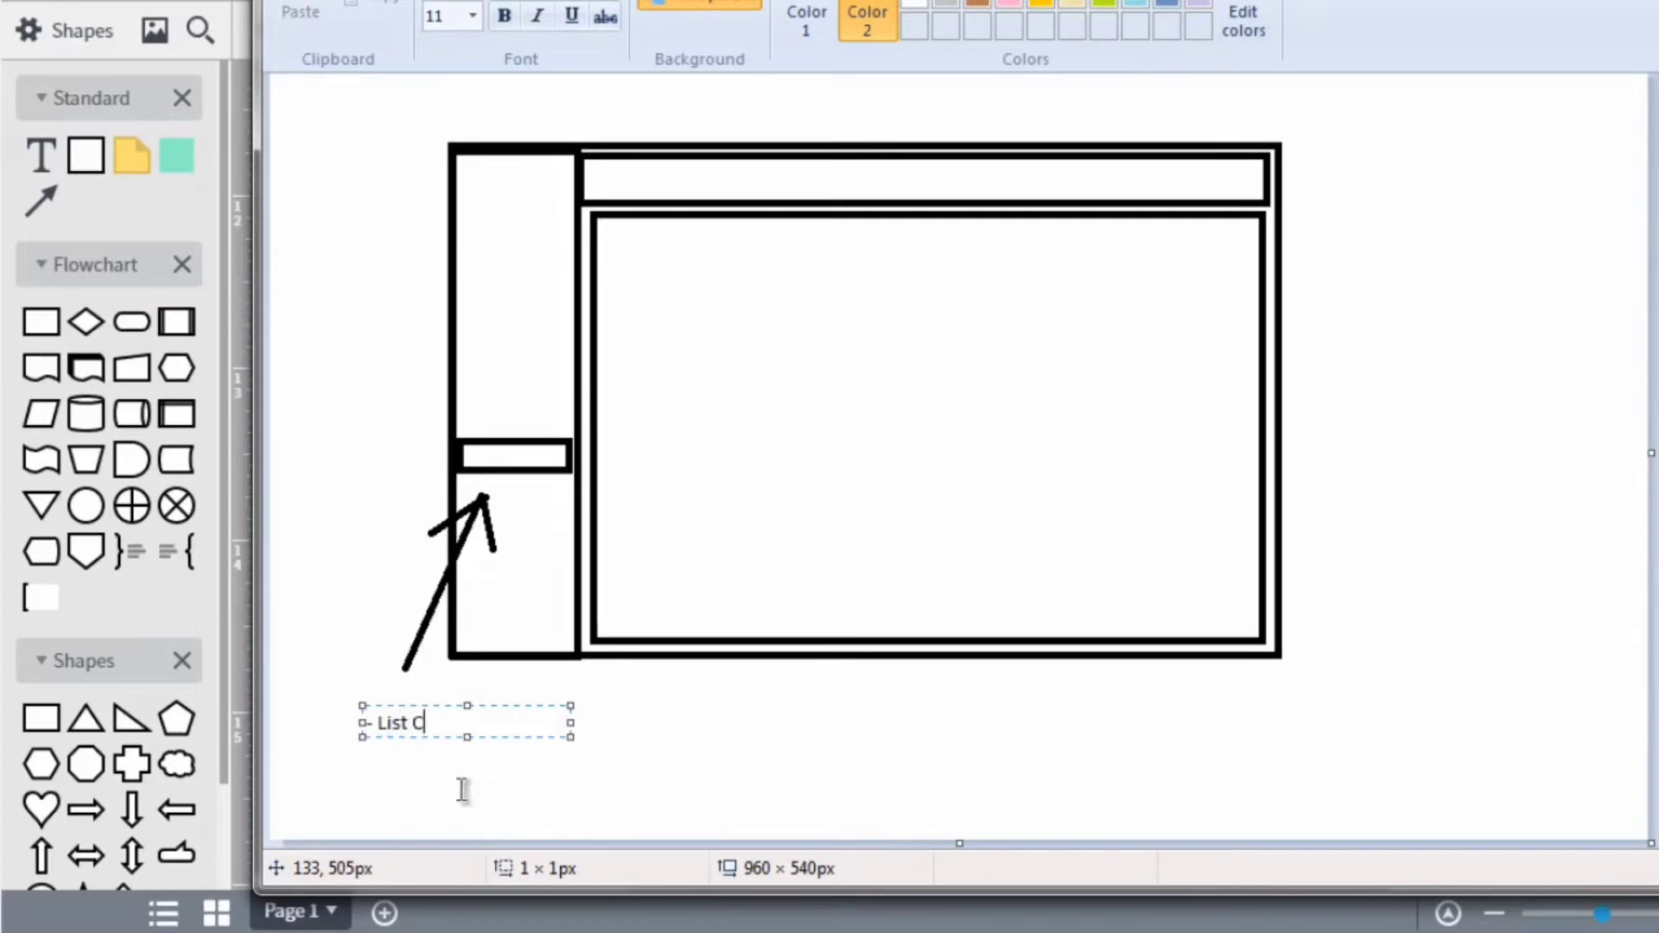
{"action": "type", "text": "- List Campaigns"}
{"action": "key", "text": "Return"}
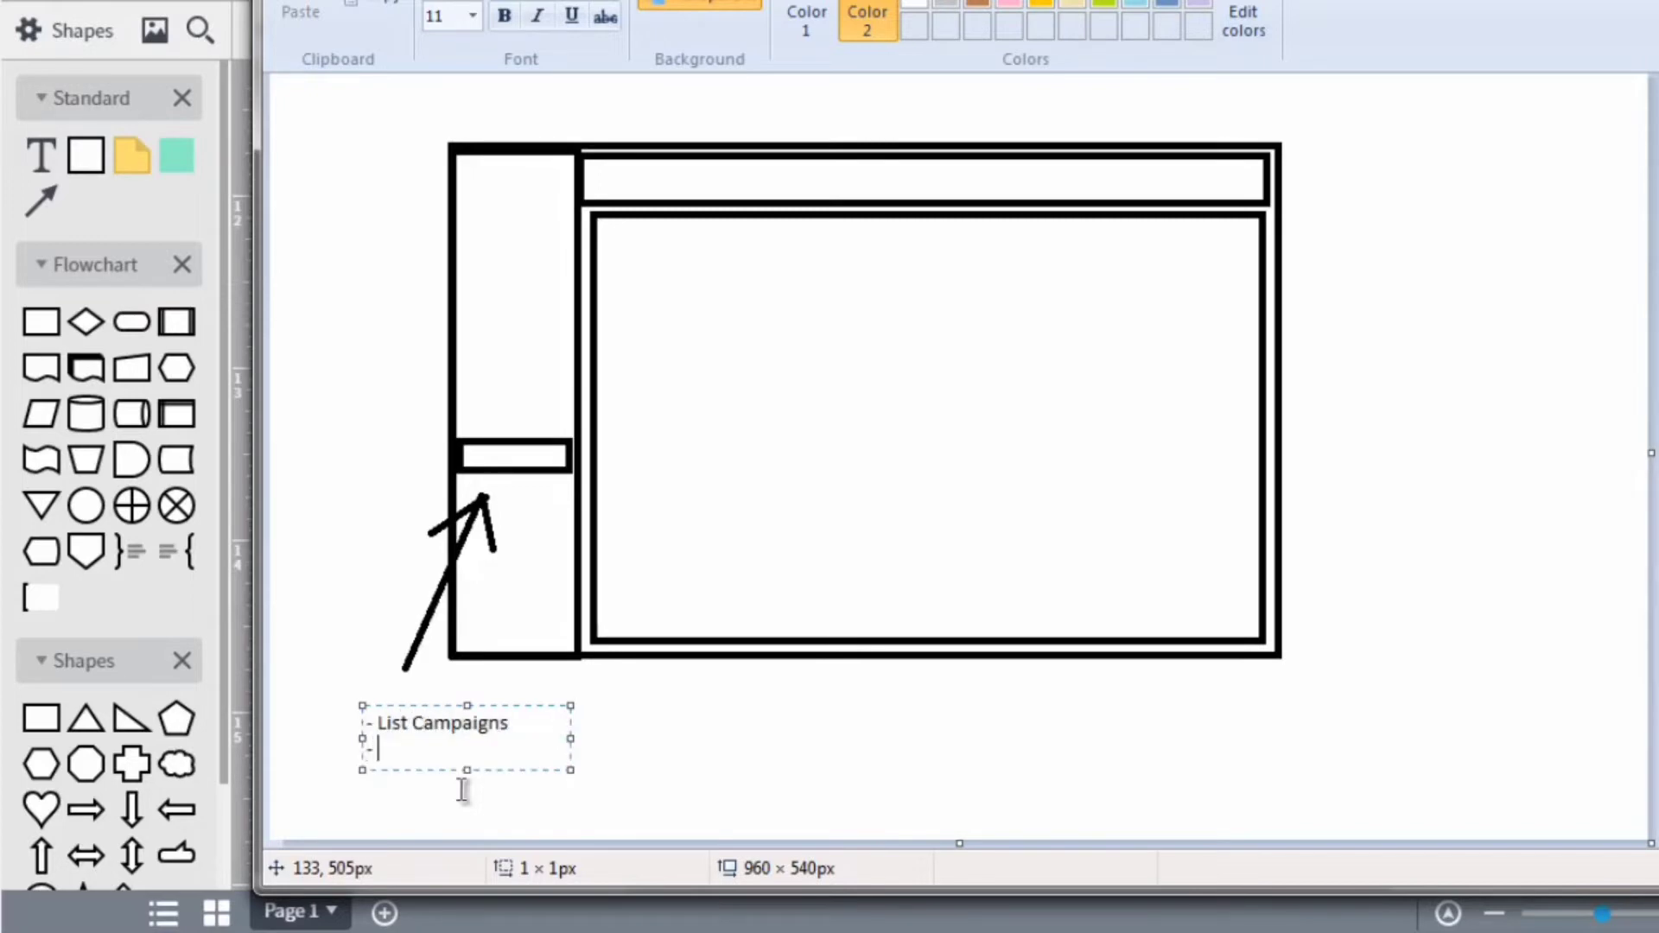
{"action": "type", "text": "- Create New Cam"}
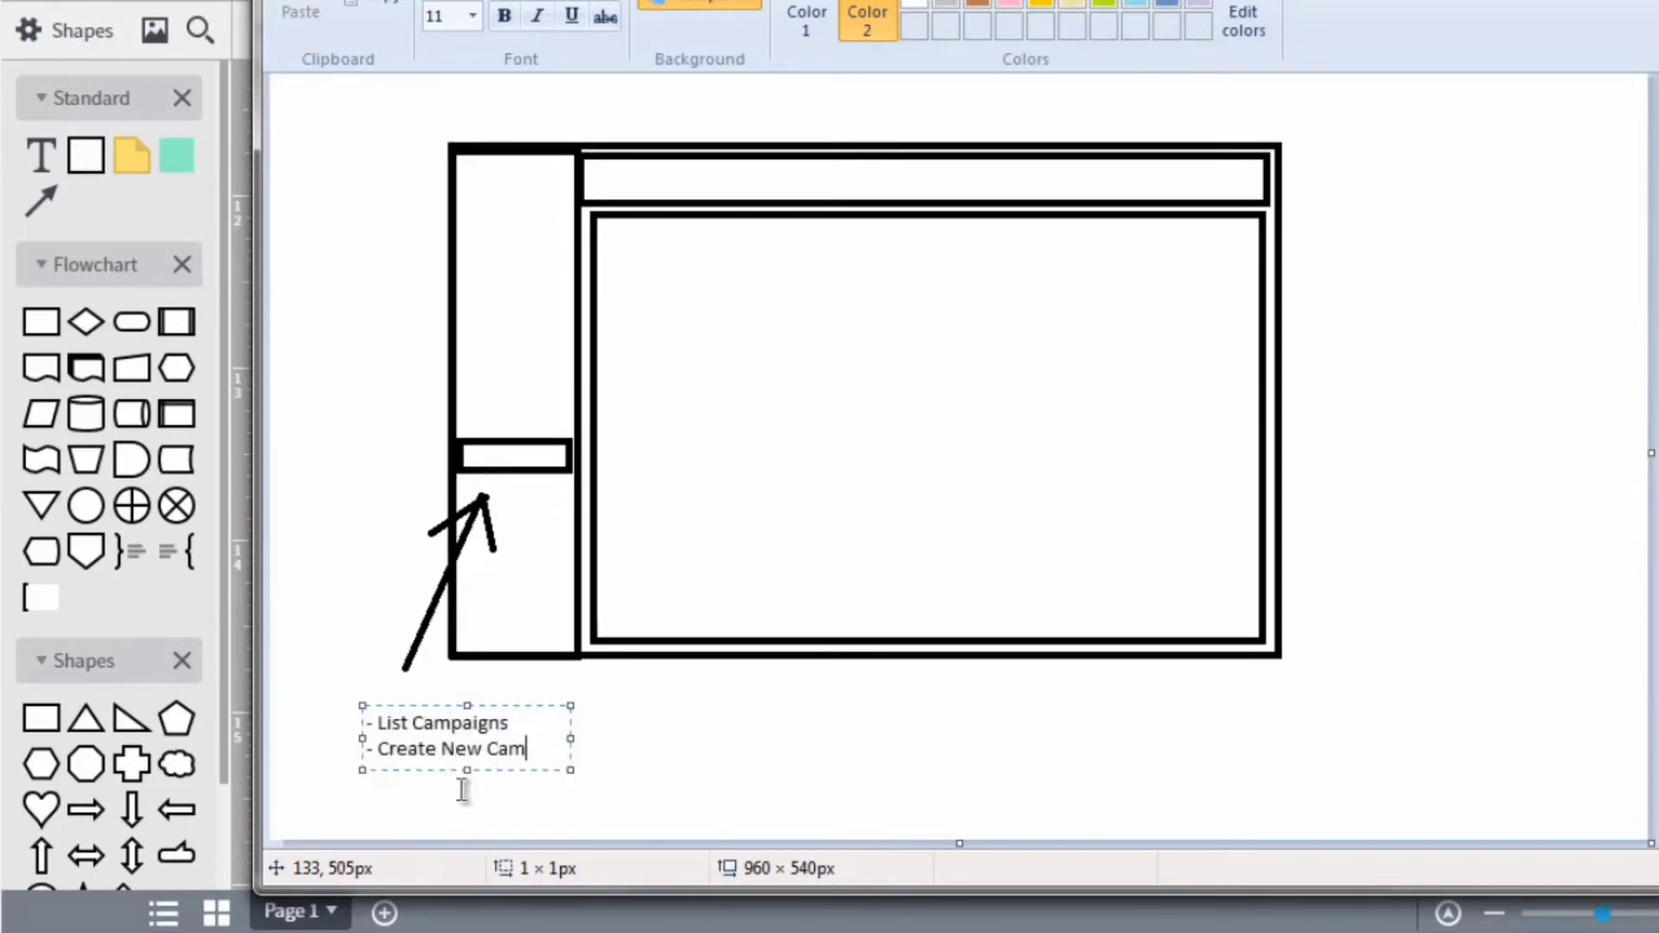
{"action": "type", "text": "paign"}
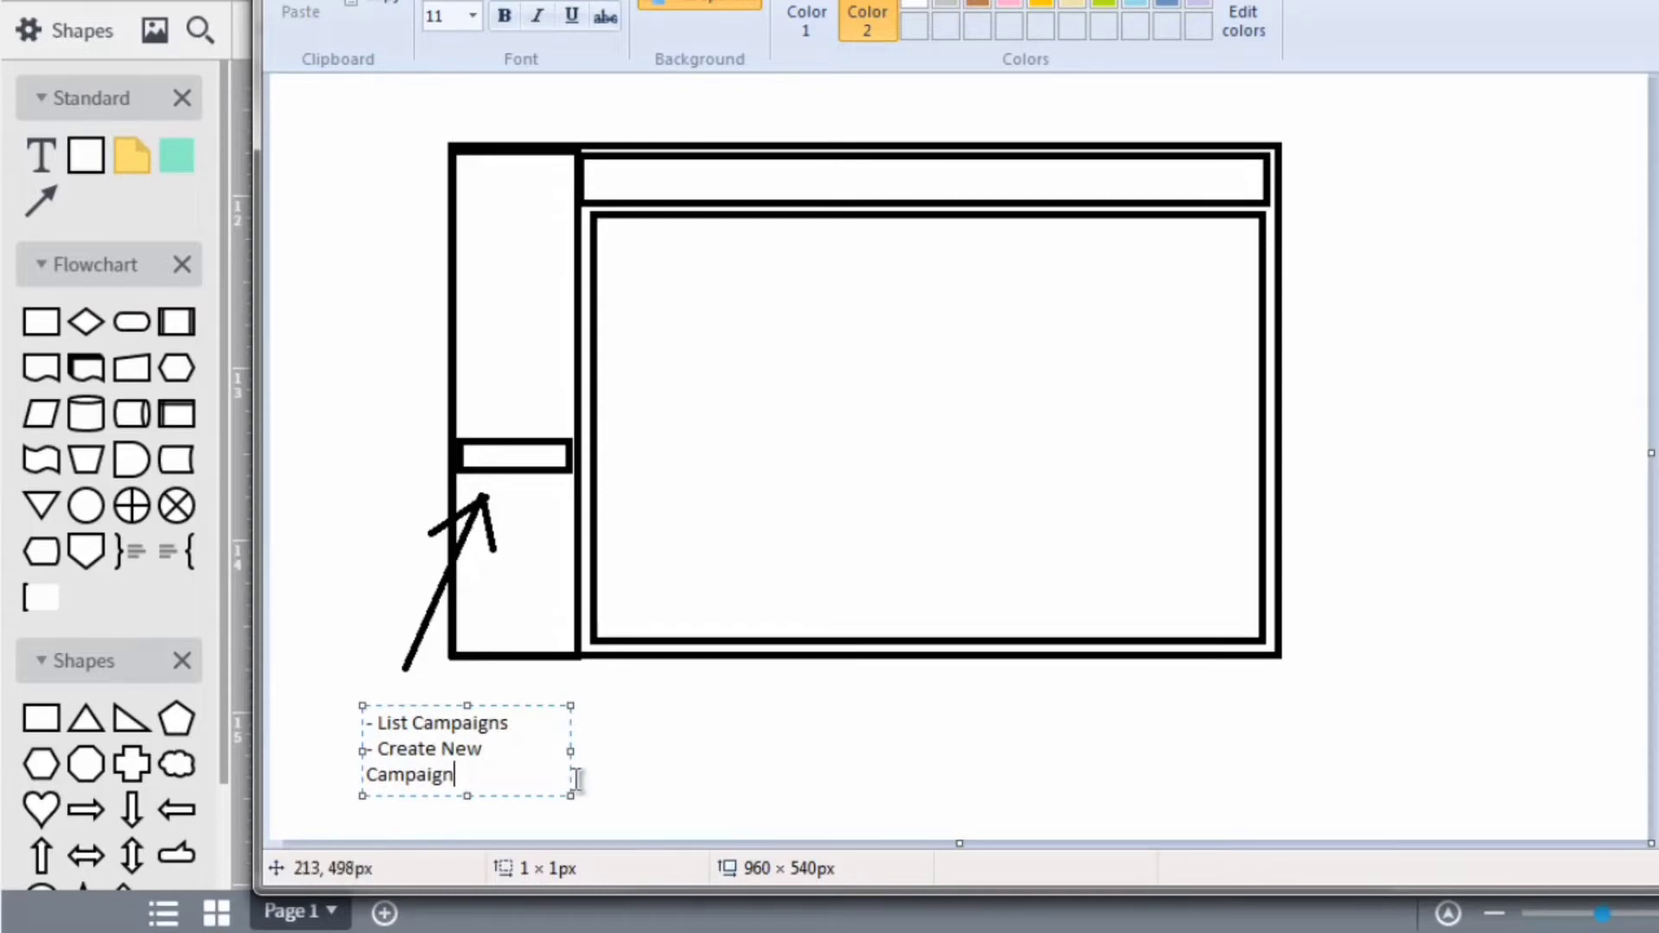
{"action": "left_click_drag", "start_coordinate": [572, 754], "coordinate": [622, 755]}
{"action": "left_click", "coordinate": [696, 738]}
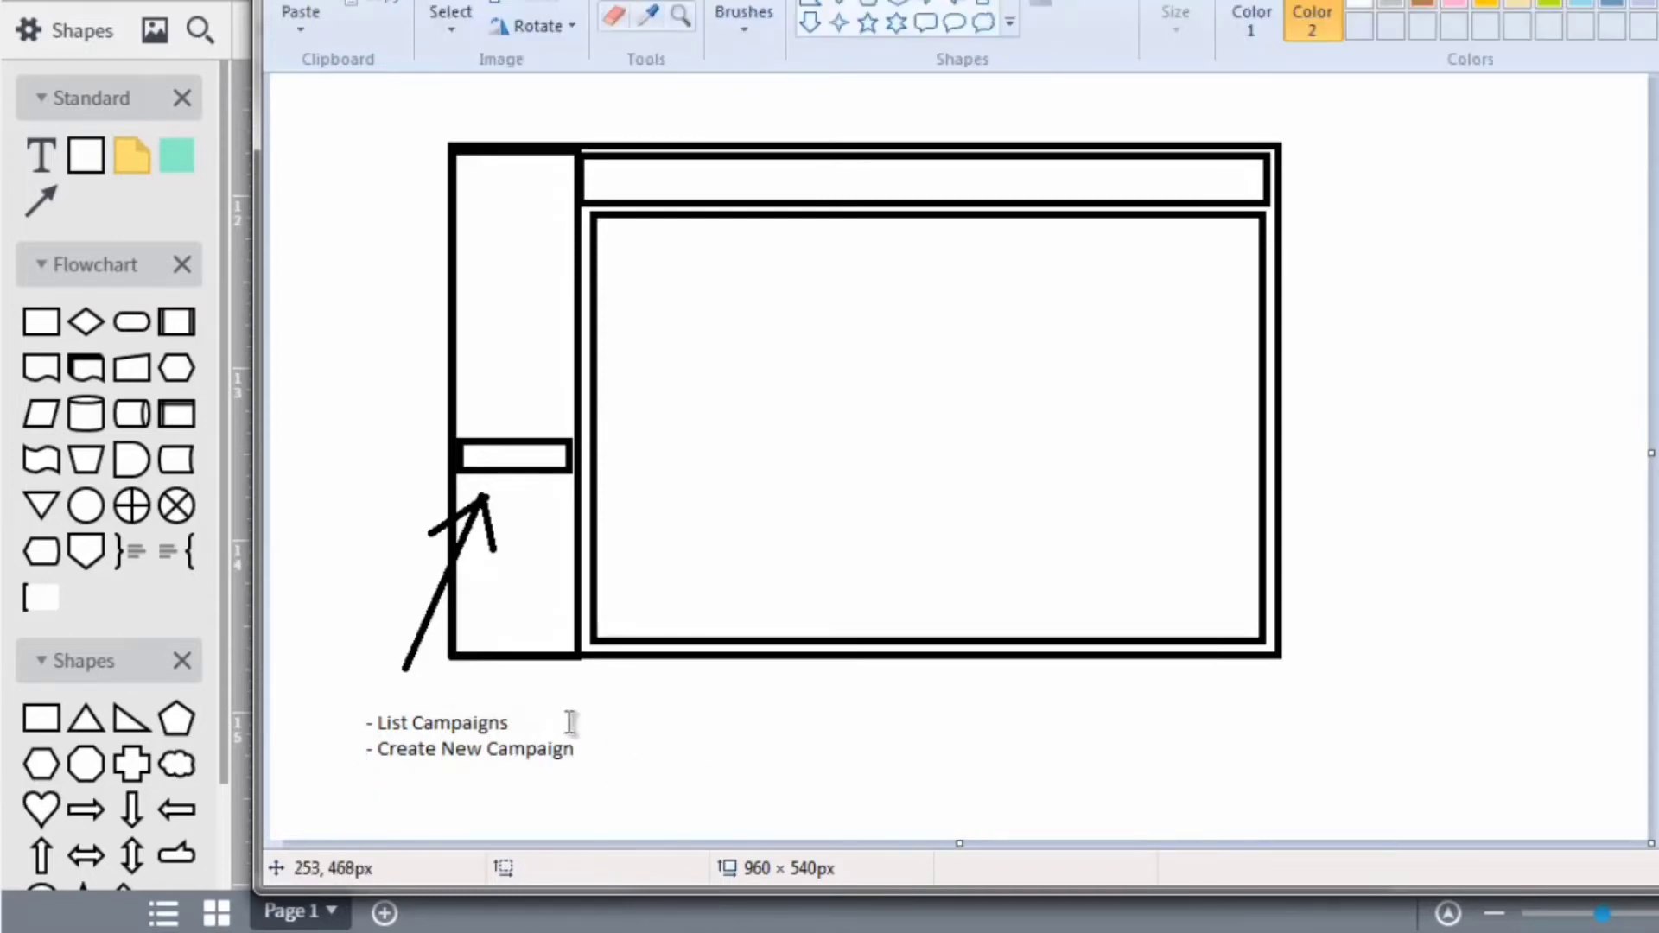
{"action": "left_click", "coordinate": [474, 727]}
{"action": "left_click", "coordinate": [725, 728]}
{"action": "left_click", "coordinate": [352, 719]}
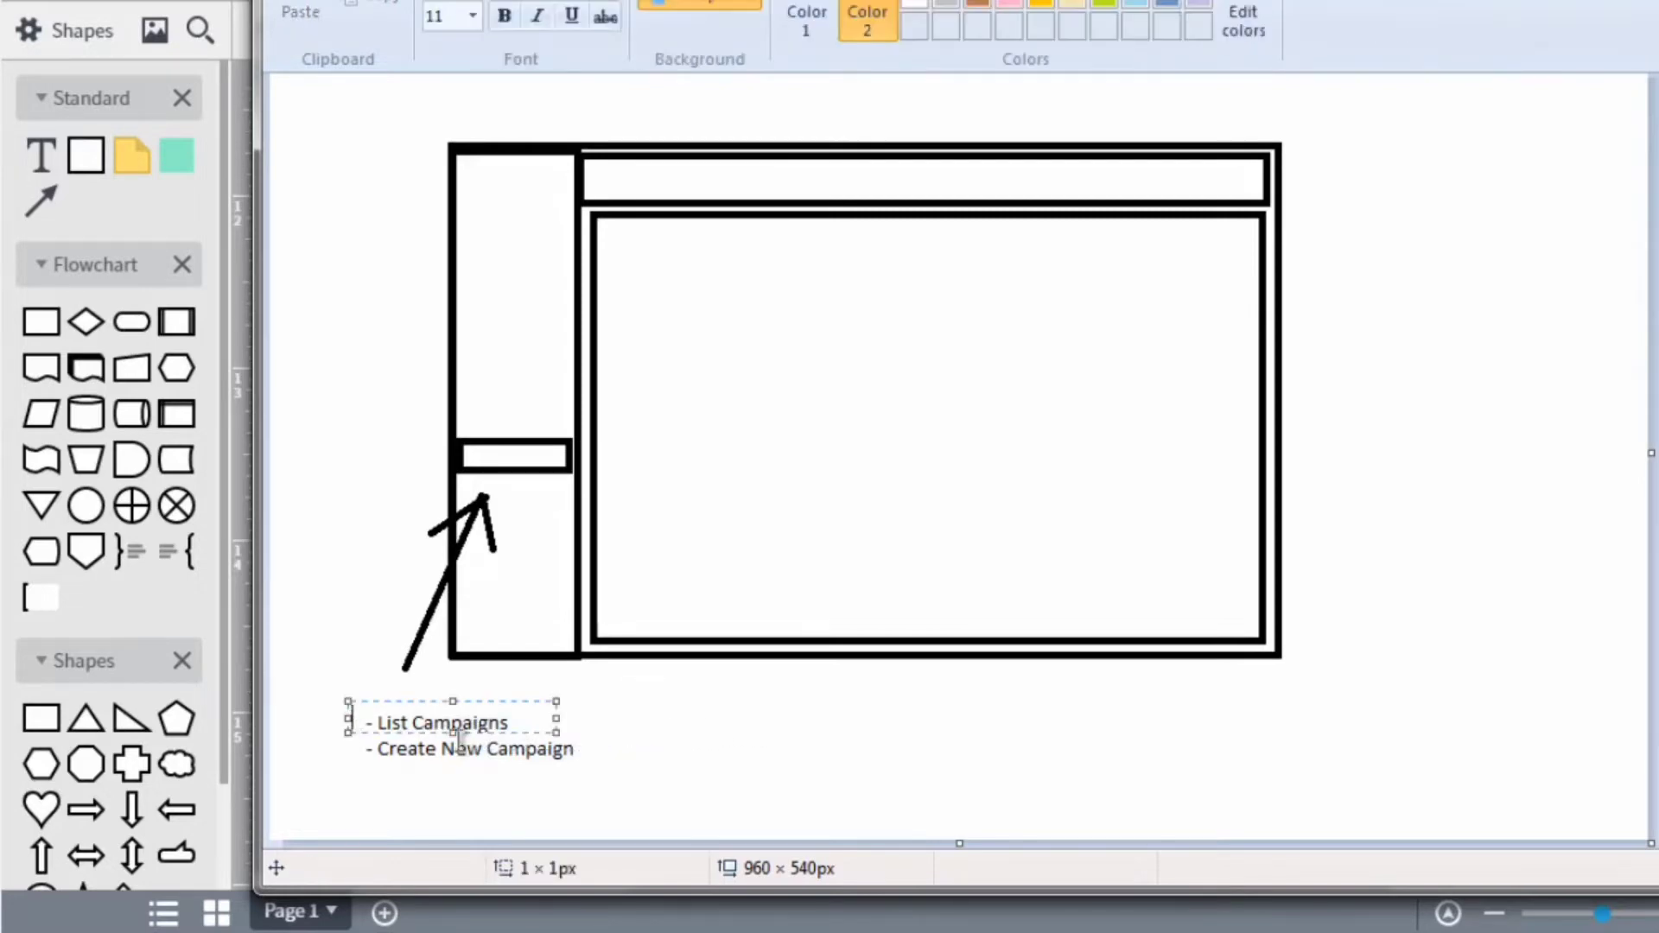
{"action": "left_click", "coordinate": [681, 722]}
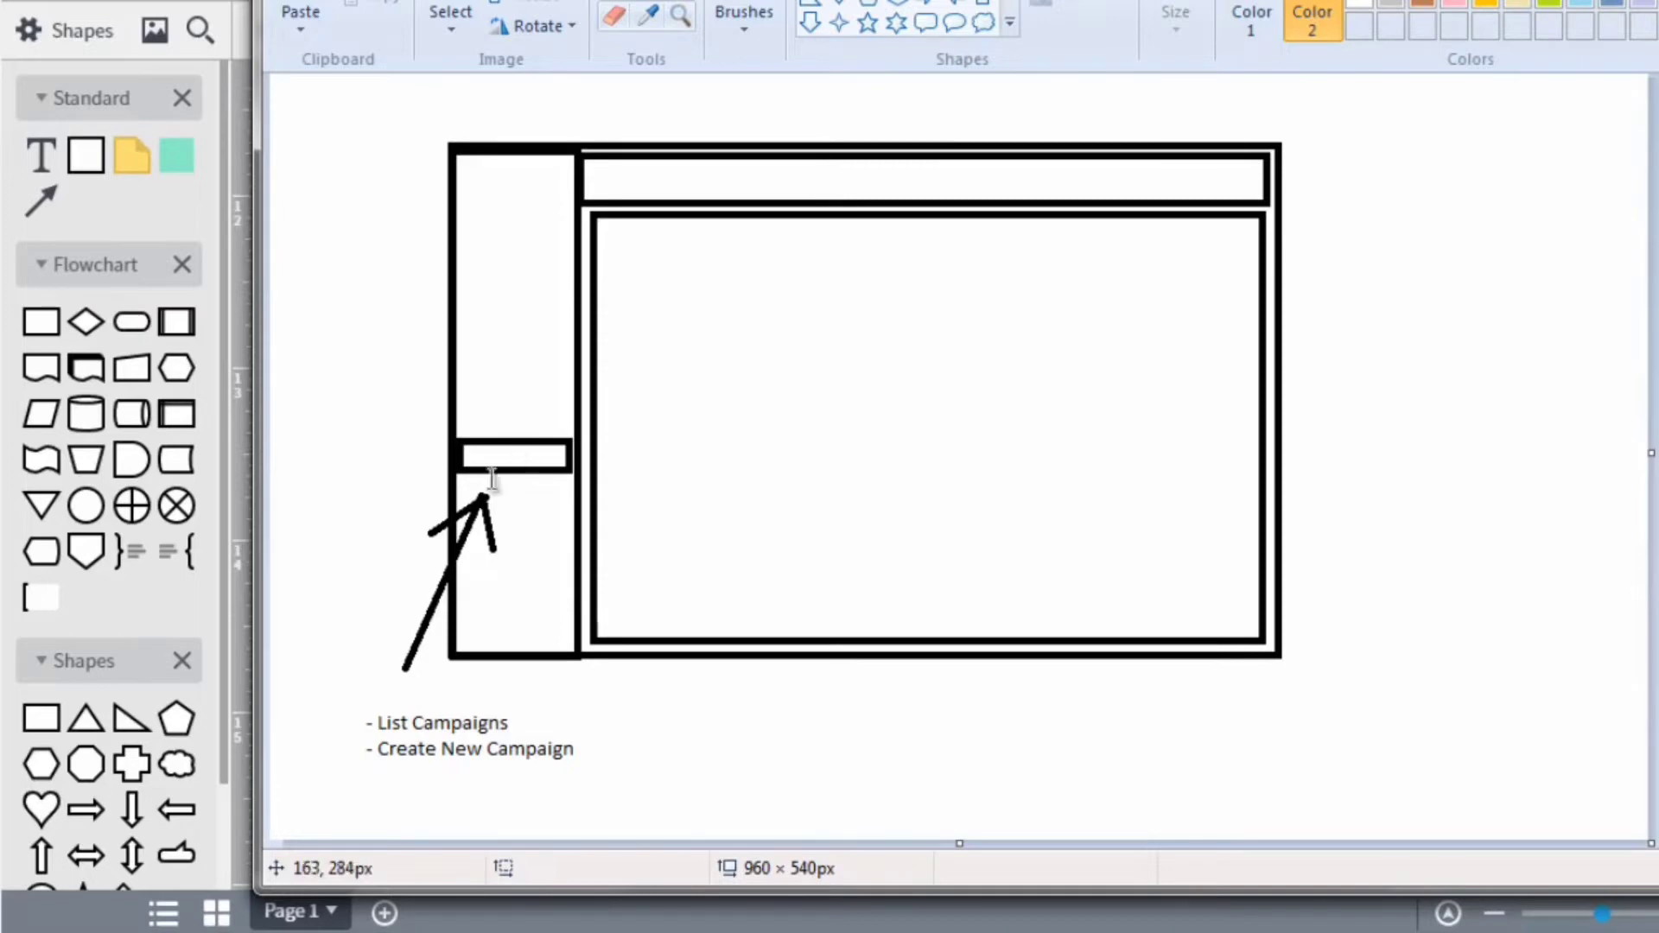
Add the heading "Name Of Plugin" above the campaign list and the label "Welcome Screen" inside the content area.
{"action": "left_click", "coordinate": [374, 699]}
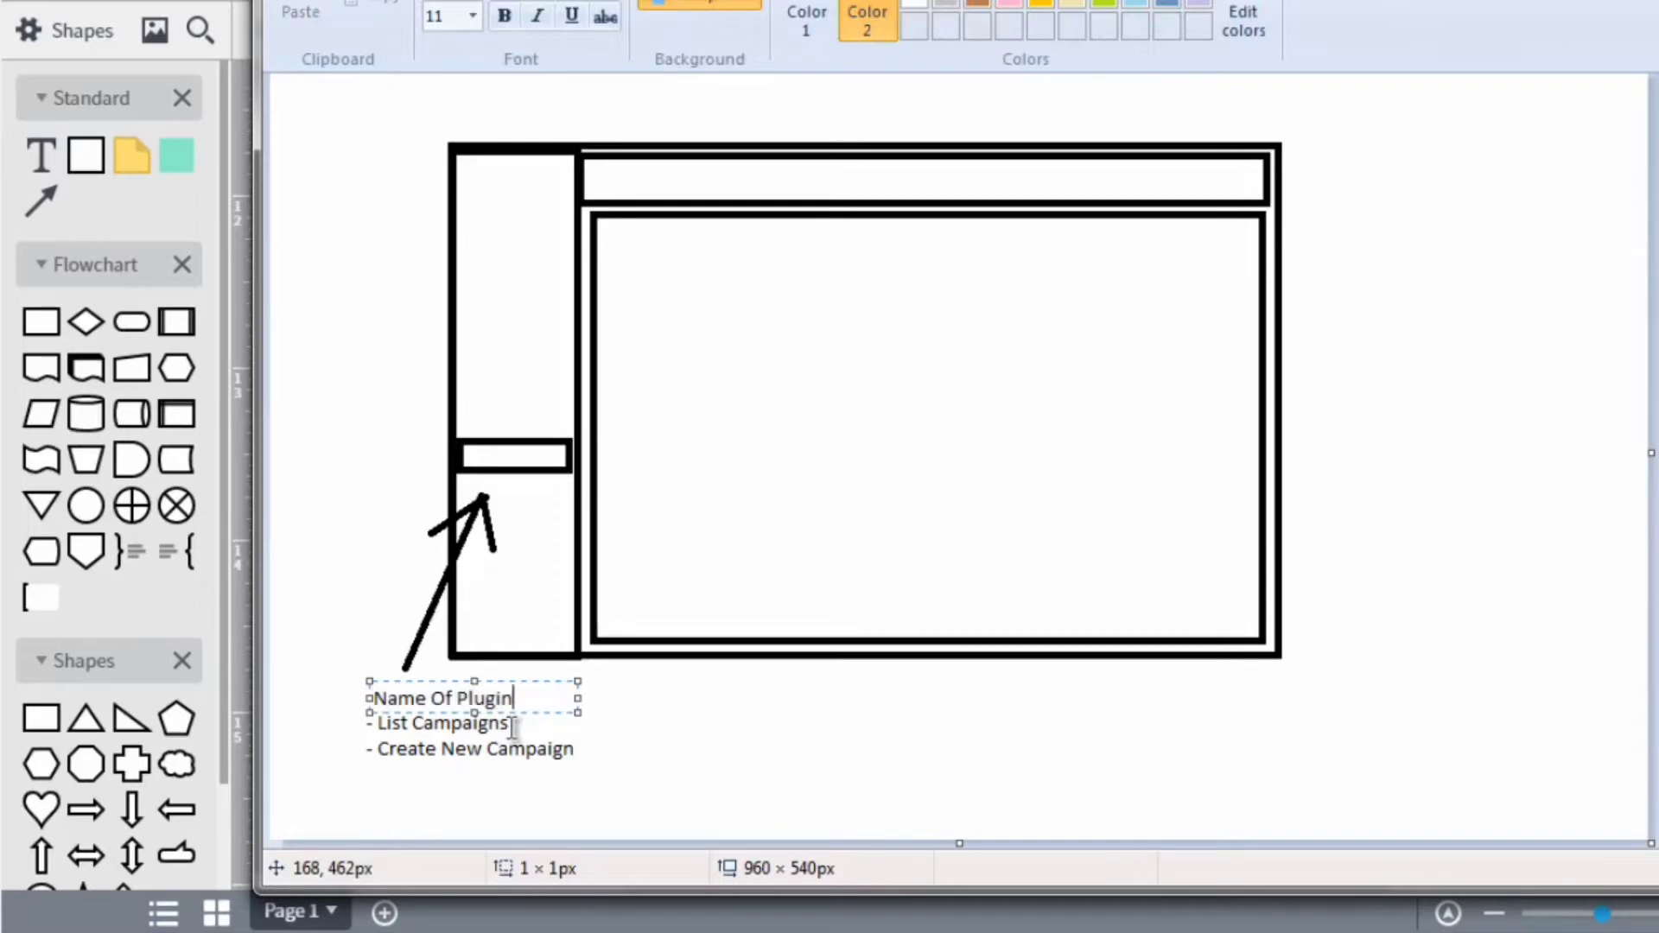
{"action": "left_click", "coordinate": [846, 733]}
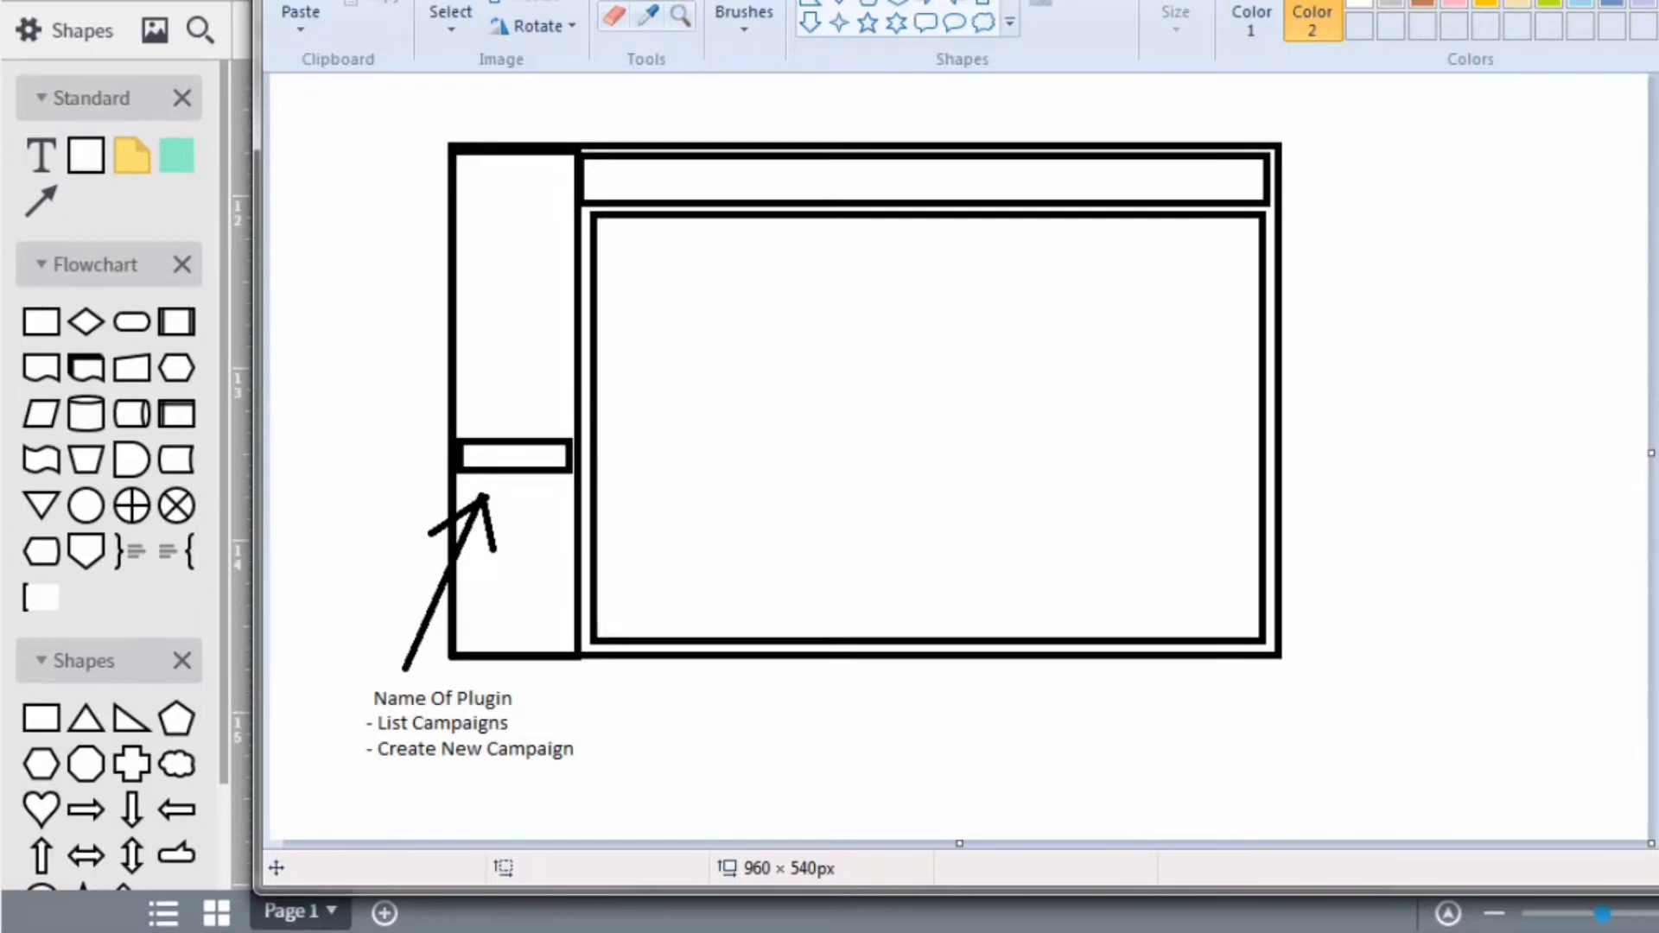
{"action": "left_click", "coordinate": [704, 378]}
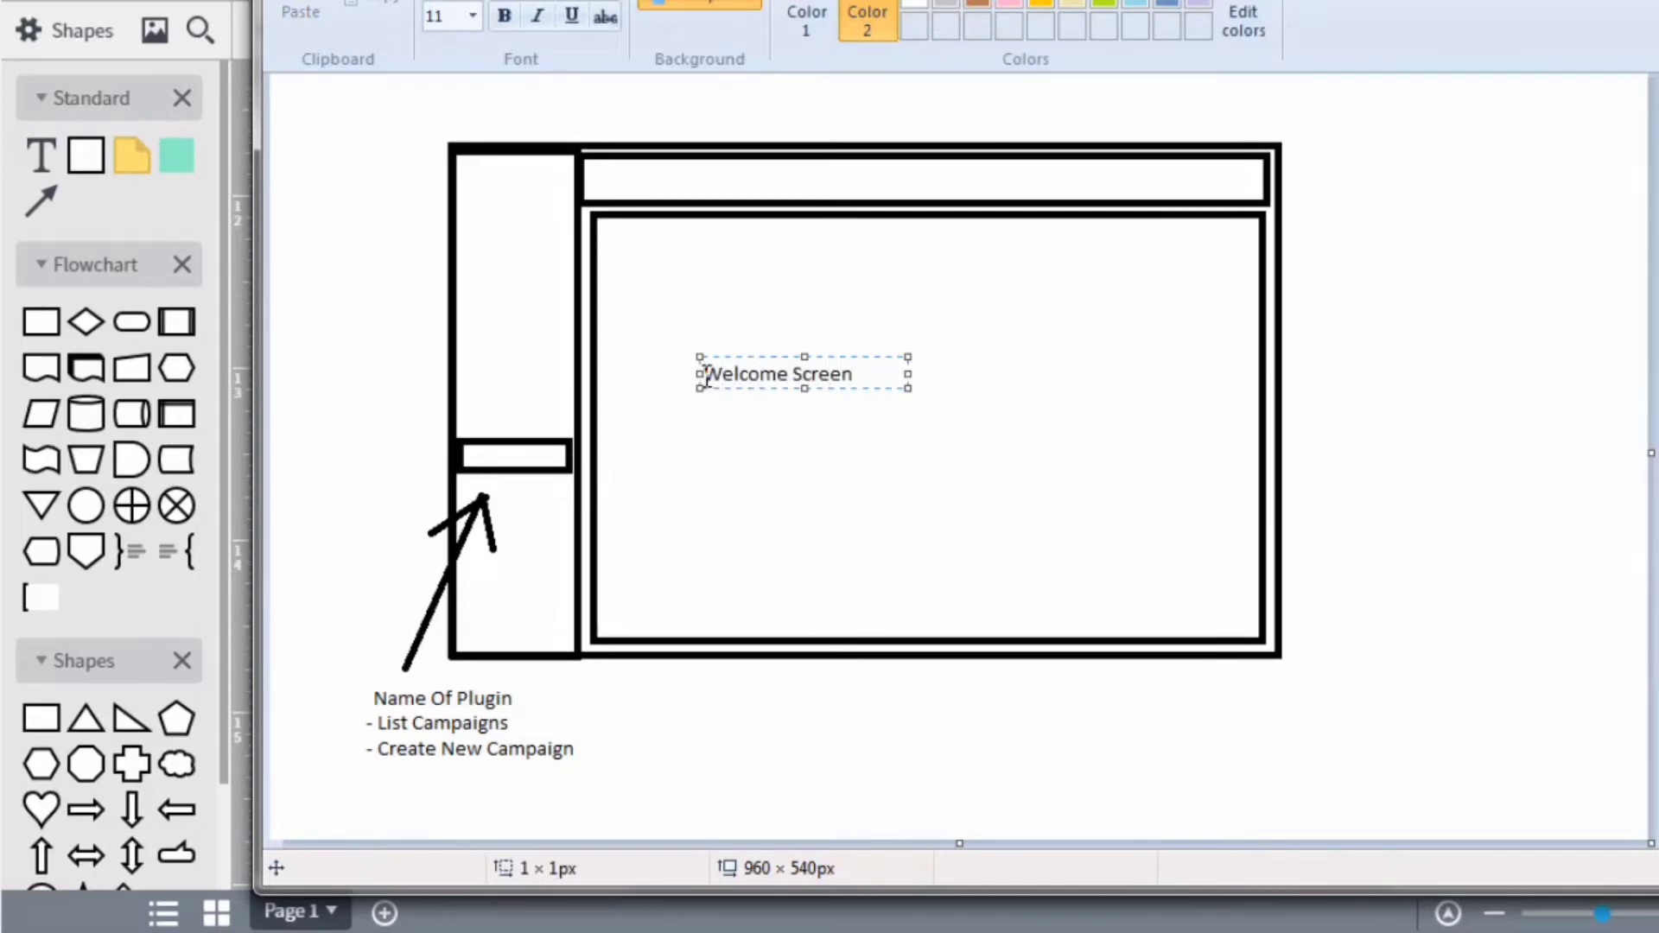
{"action": "type", "text": "Welcome Screen"}
{"action": "left_click", "coordinate": [1571, 382]}
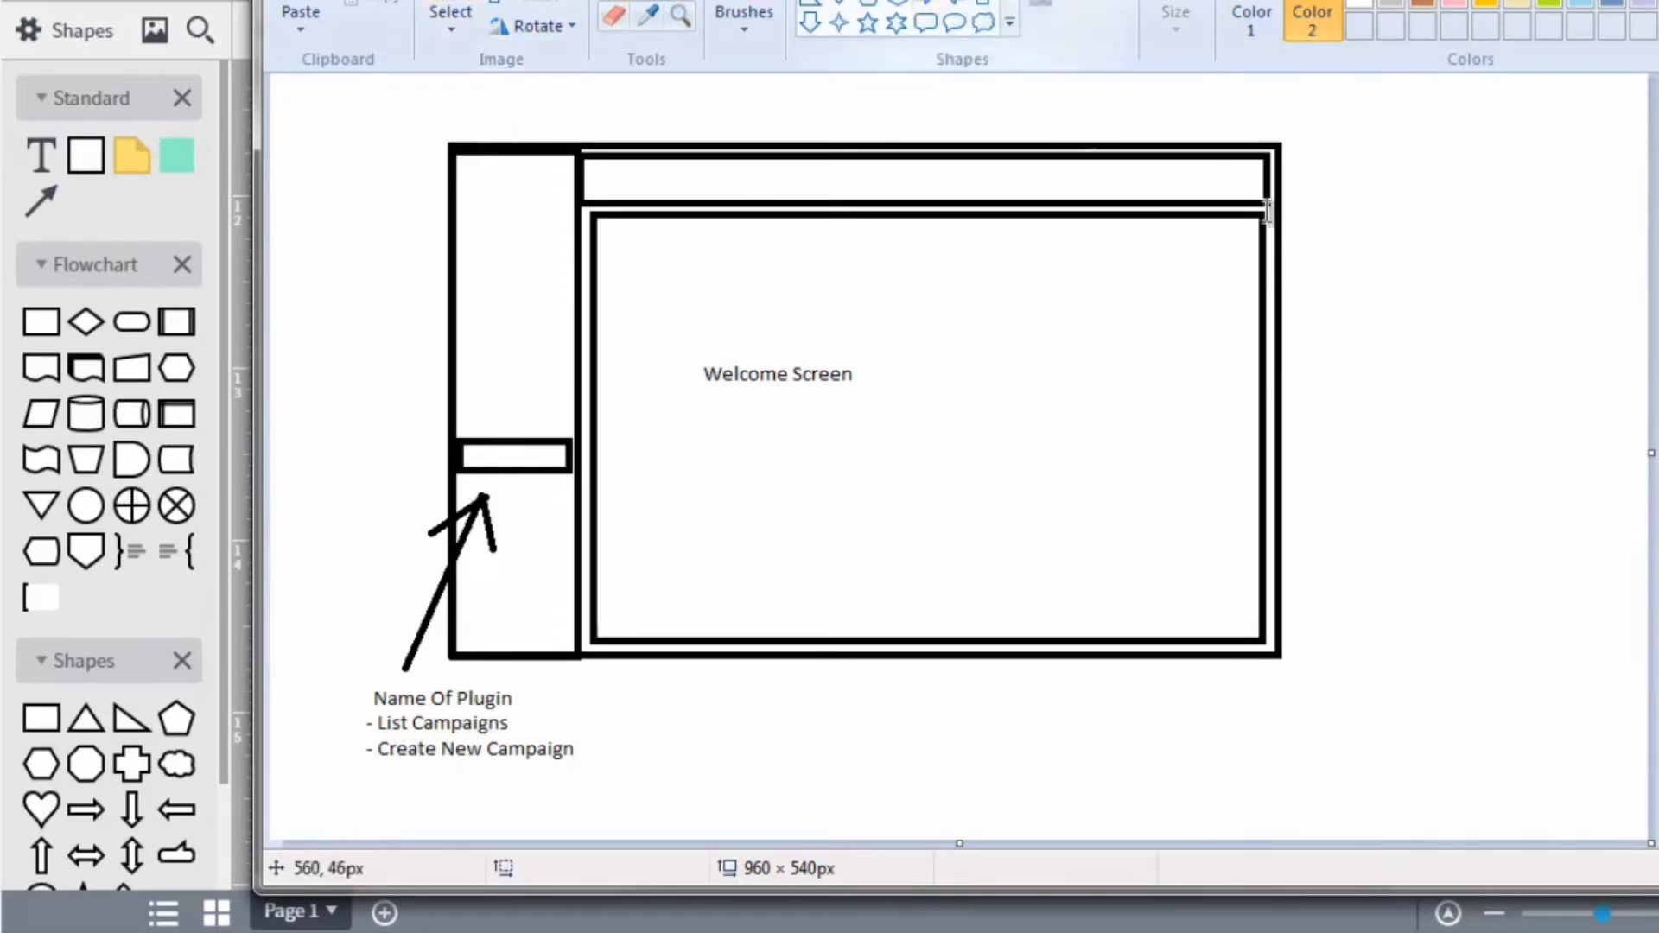
Open a second, blank Paint window and move it so its canvas is in view.
{"action": "left_click", "coordinate": [1424, 241]}
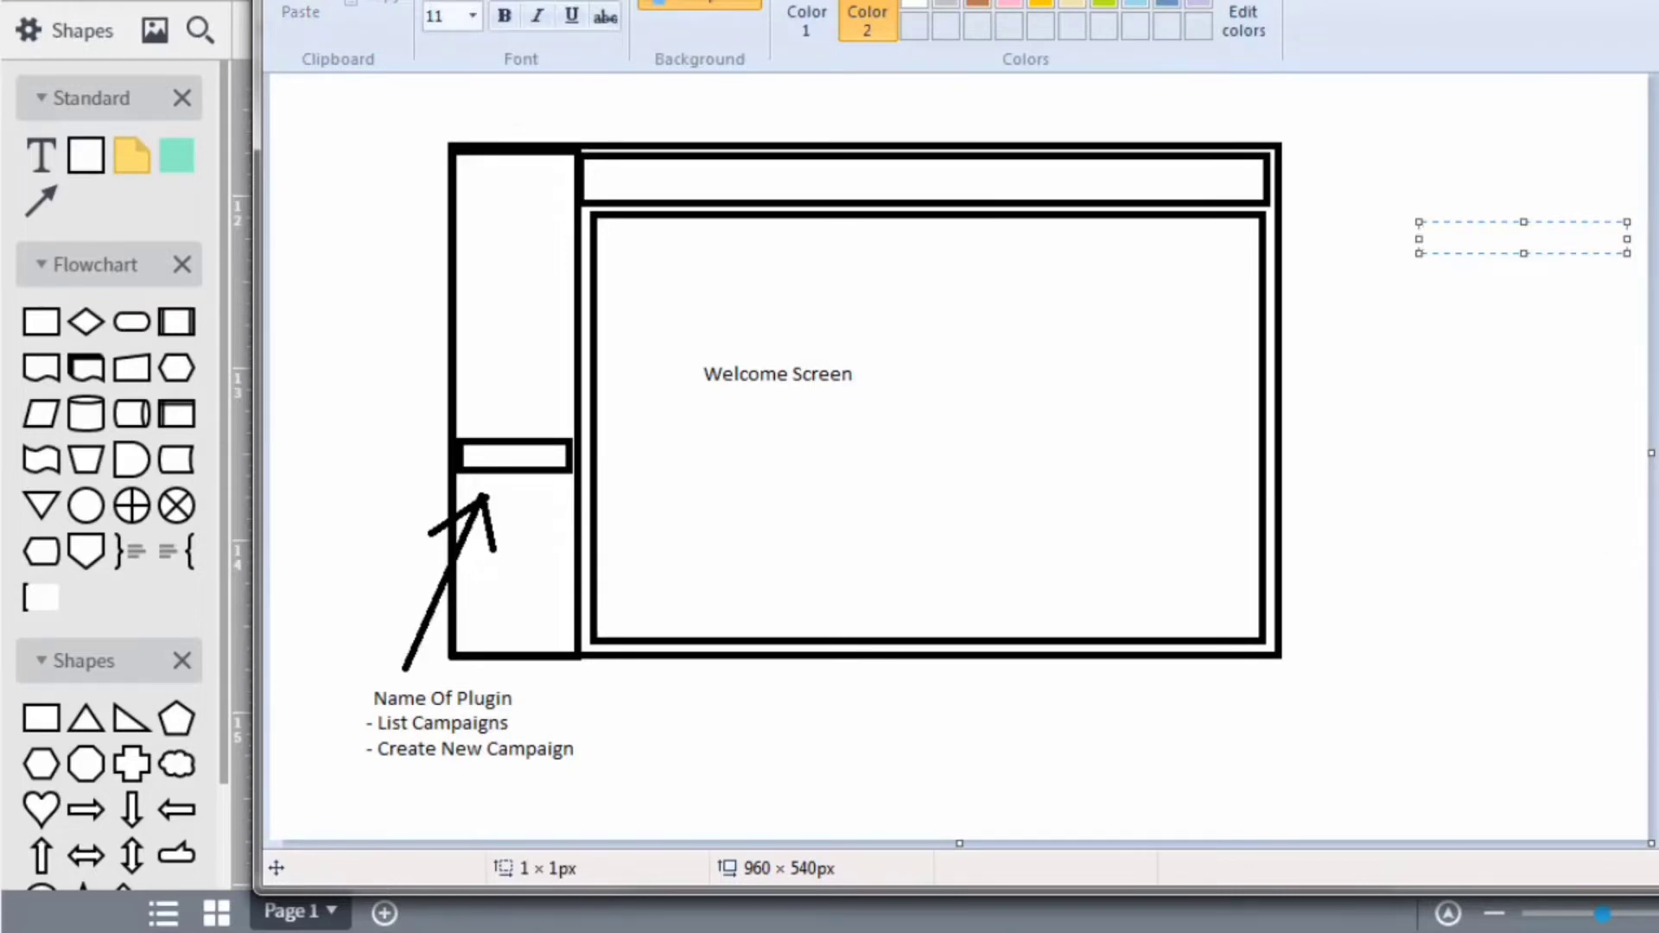
{"action": "key", "text": "ctrl+minus"}
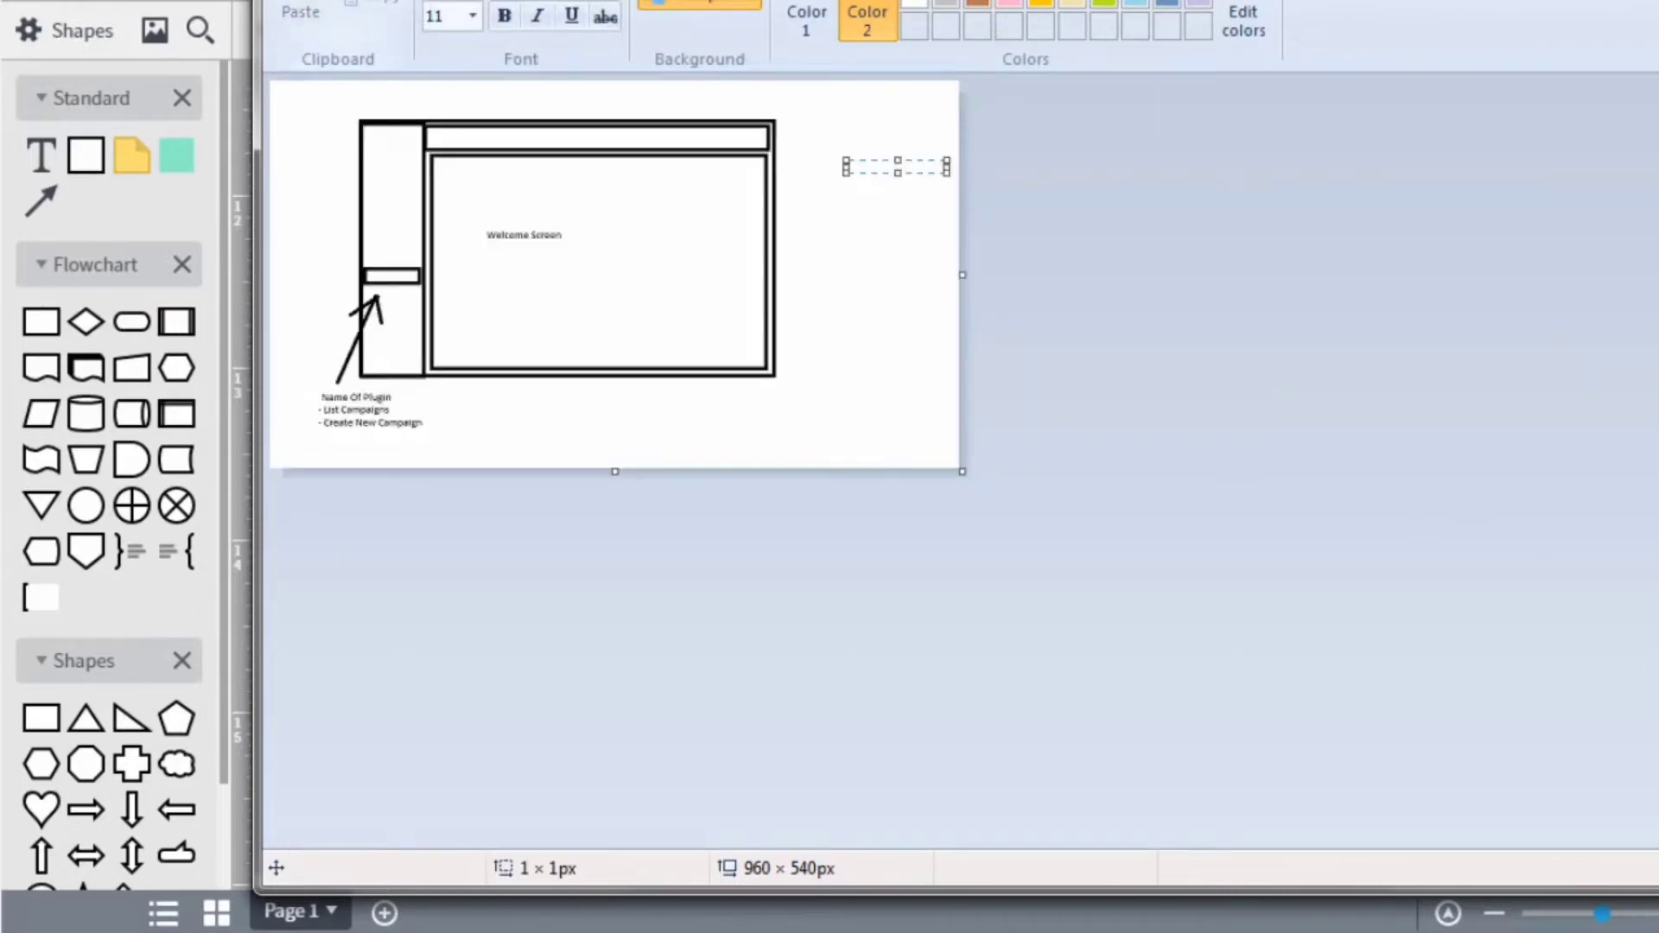
{"action": "key", "text": "super"}
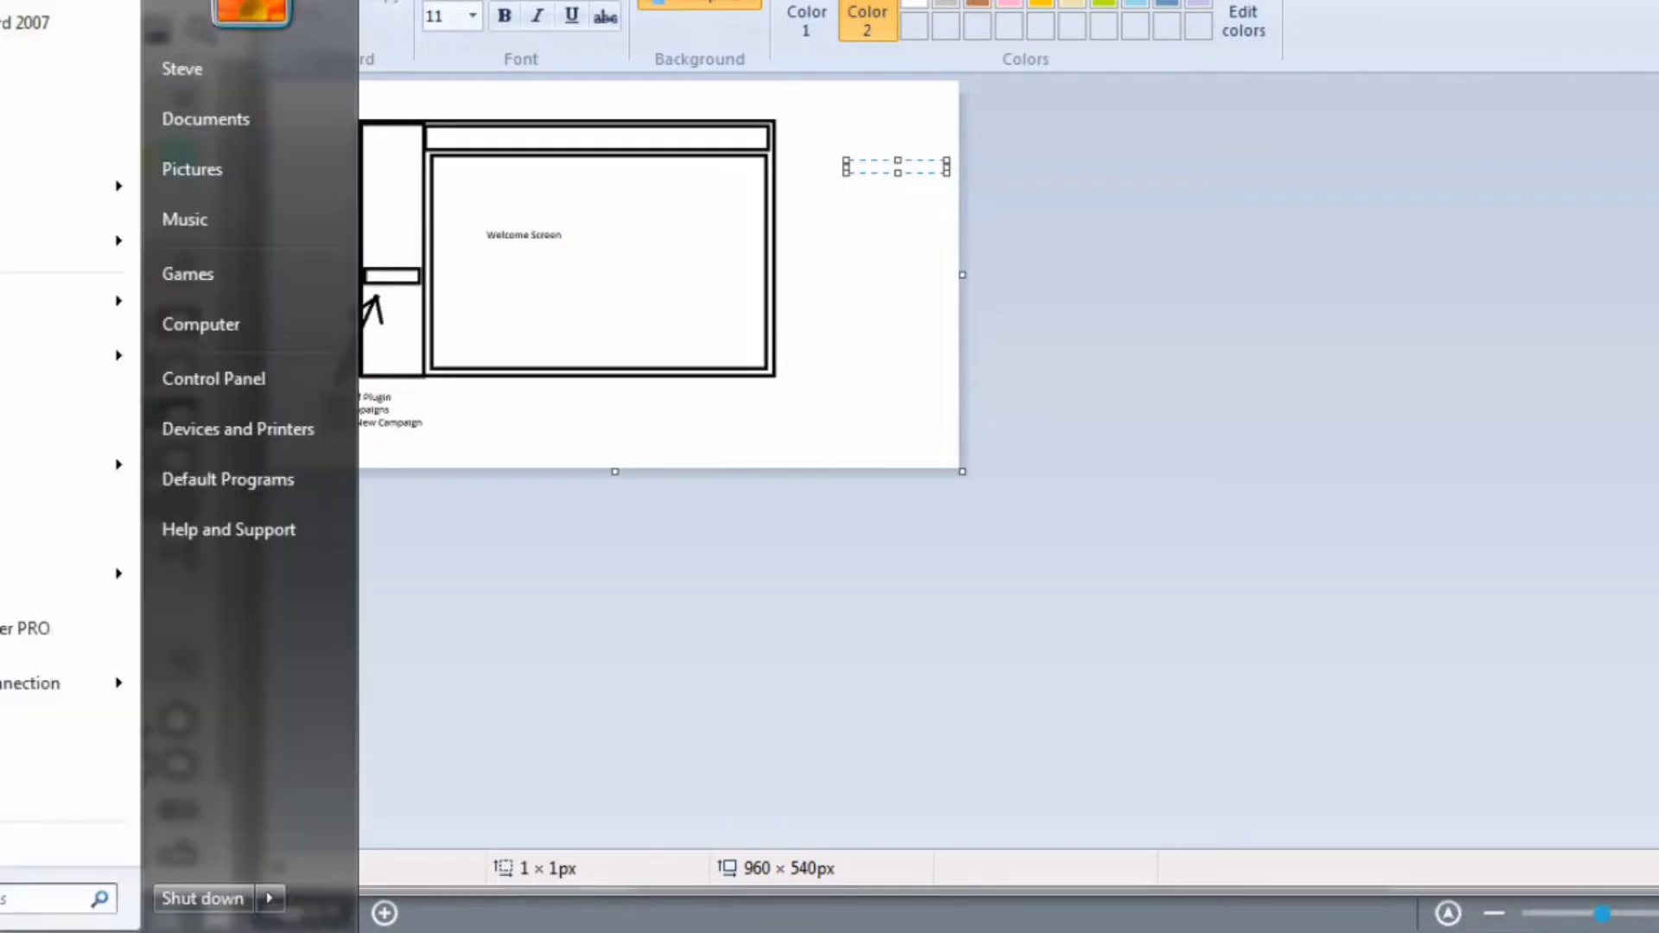
{"action": "type", "text": "w"}
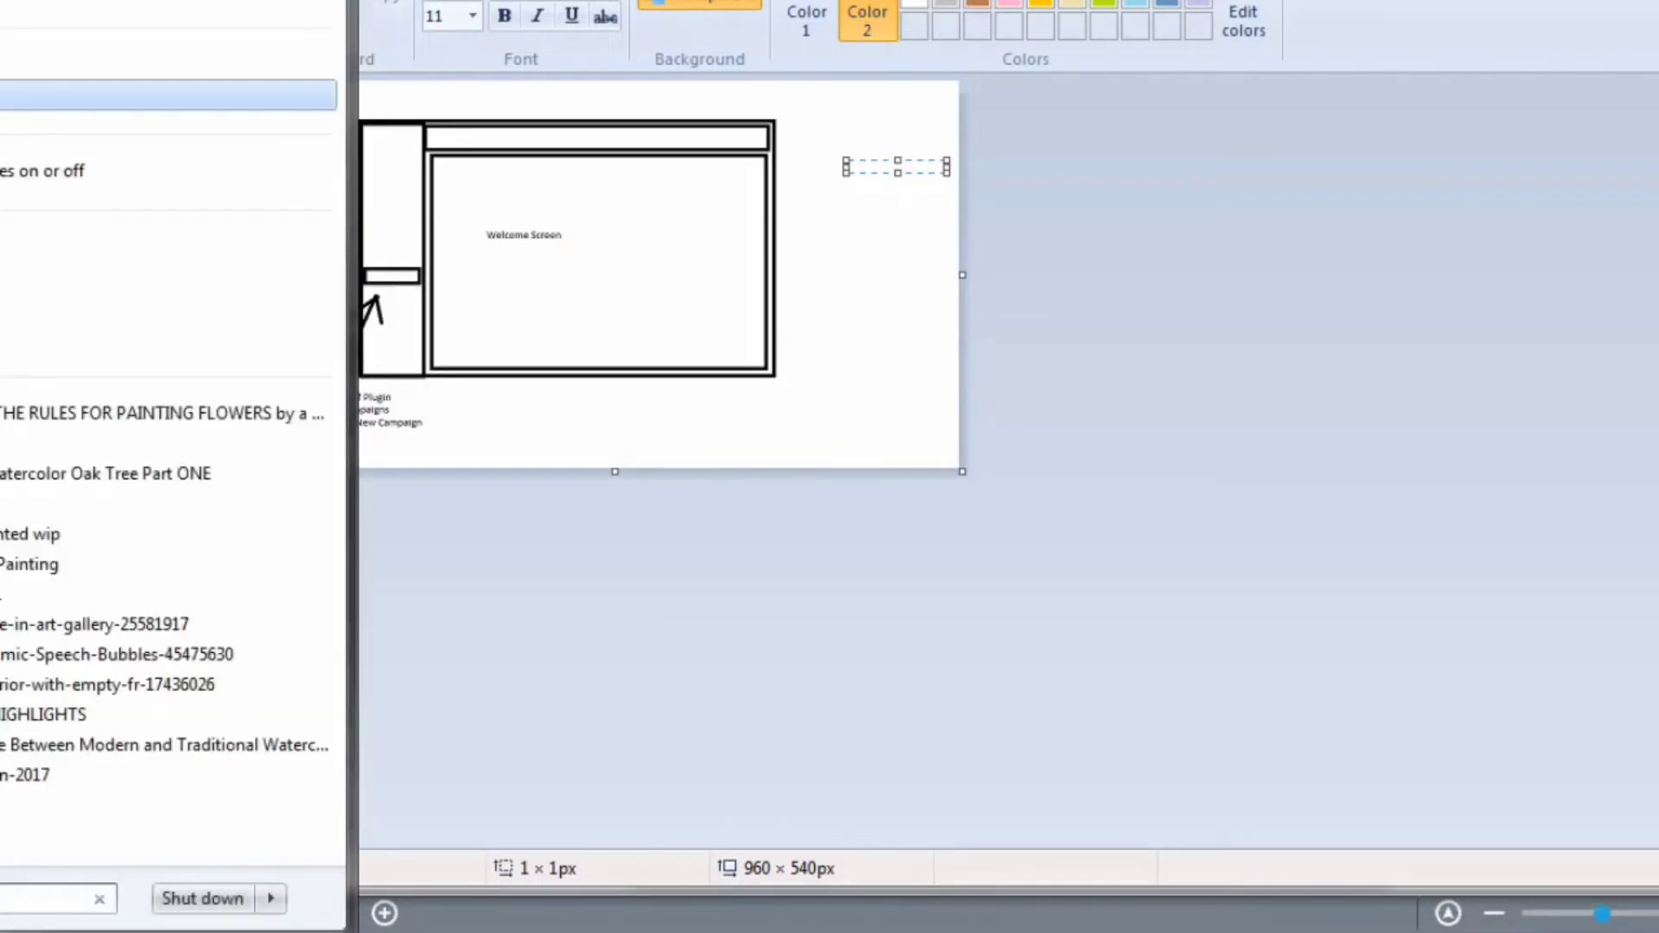
{"action": "key", "text": "Escape"}
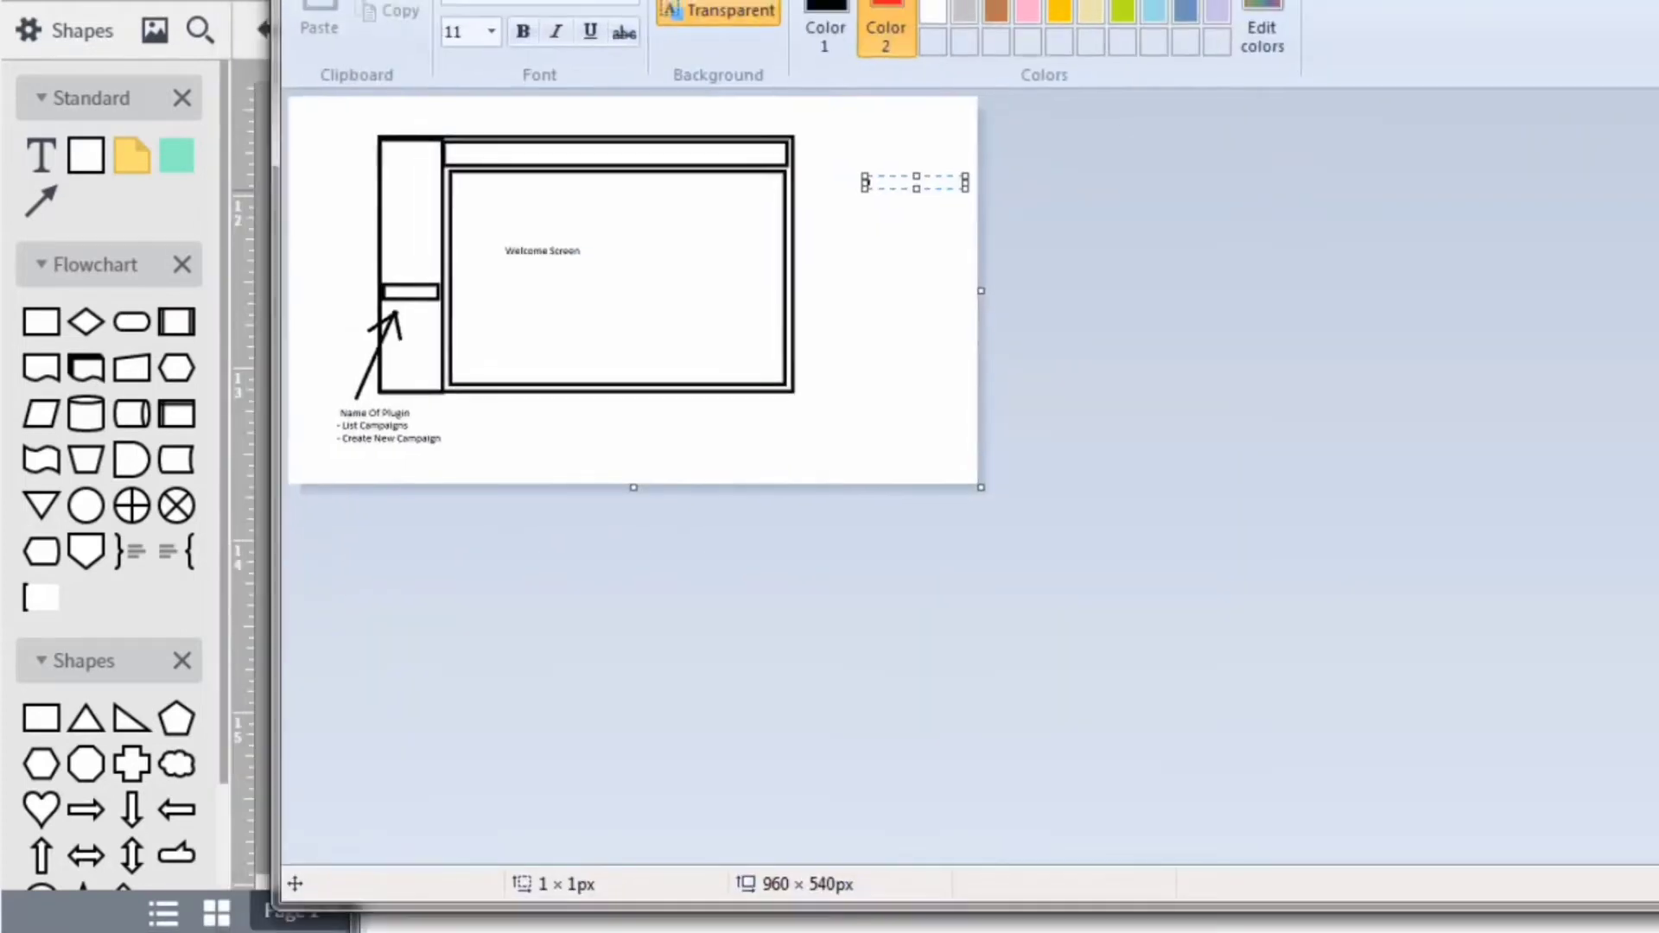
{"action": "left_click", "coordinate": [899, 267]}
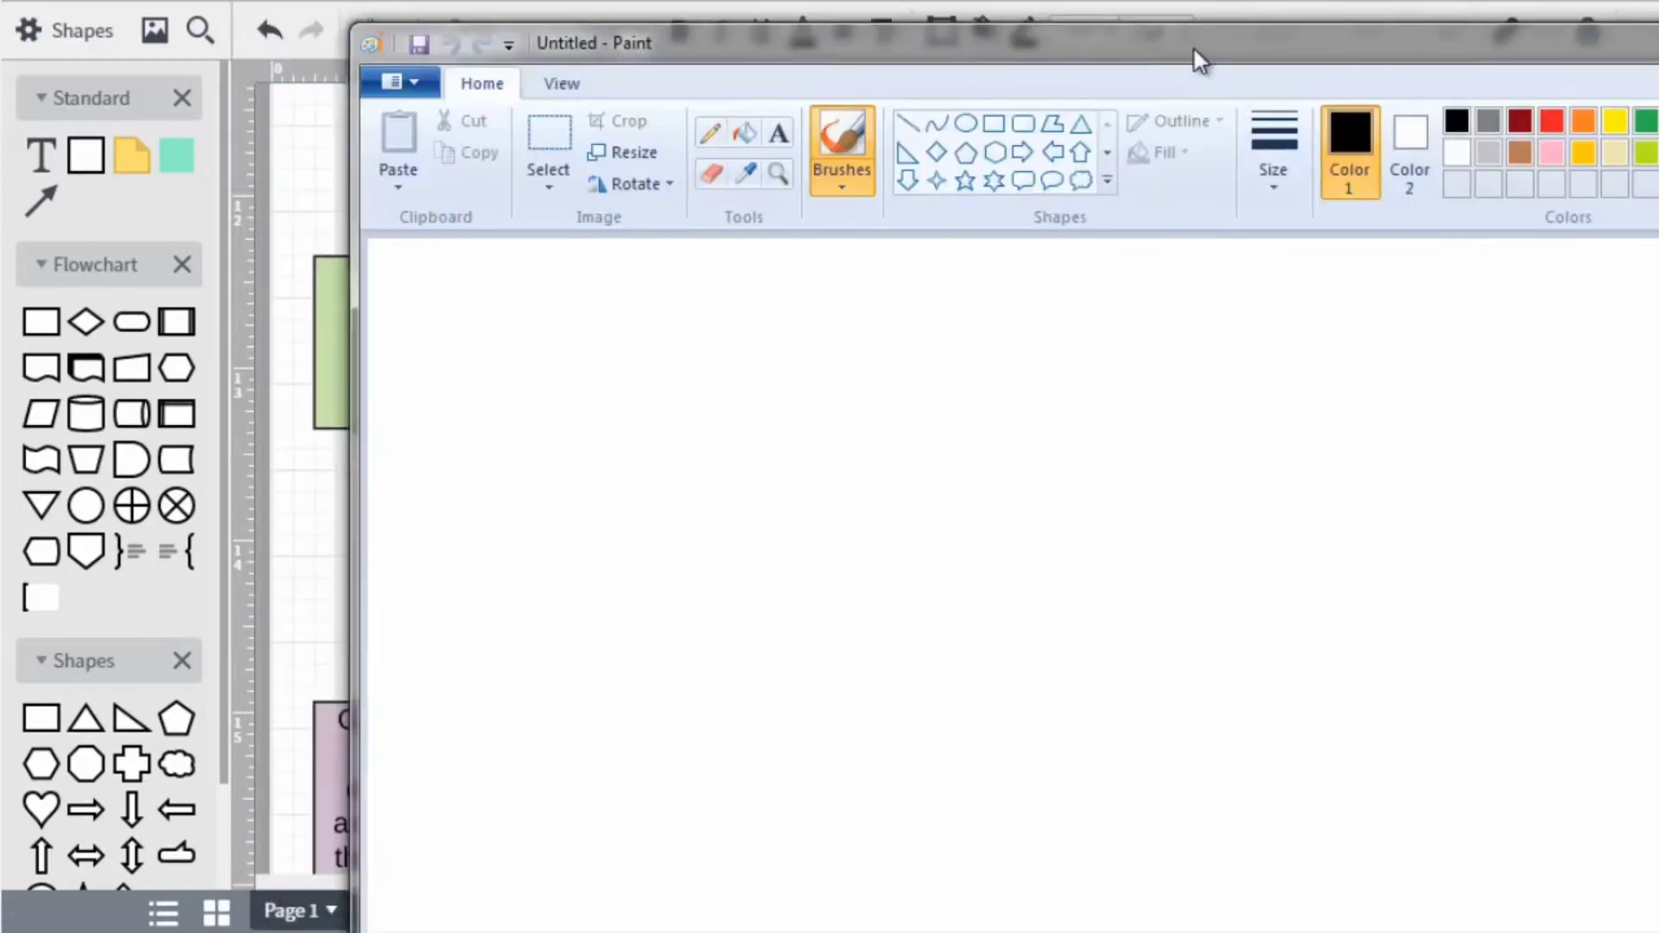
{"action": "mouse_move", "coordinate": [1194, 49]}
{"action": "left_mouse_down"}
{"action": "mouse_move", "coordinate": [1066, 7]}
{"action": "mouse_move", "coordinate": [890, 0]}
{"action": "mouse_move", "coordinate": [908, 0]}
{"action": "left_mouse_up"}
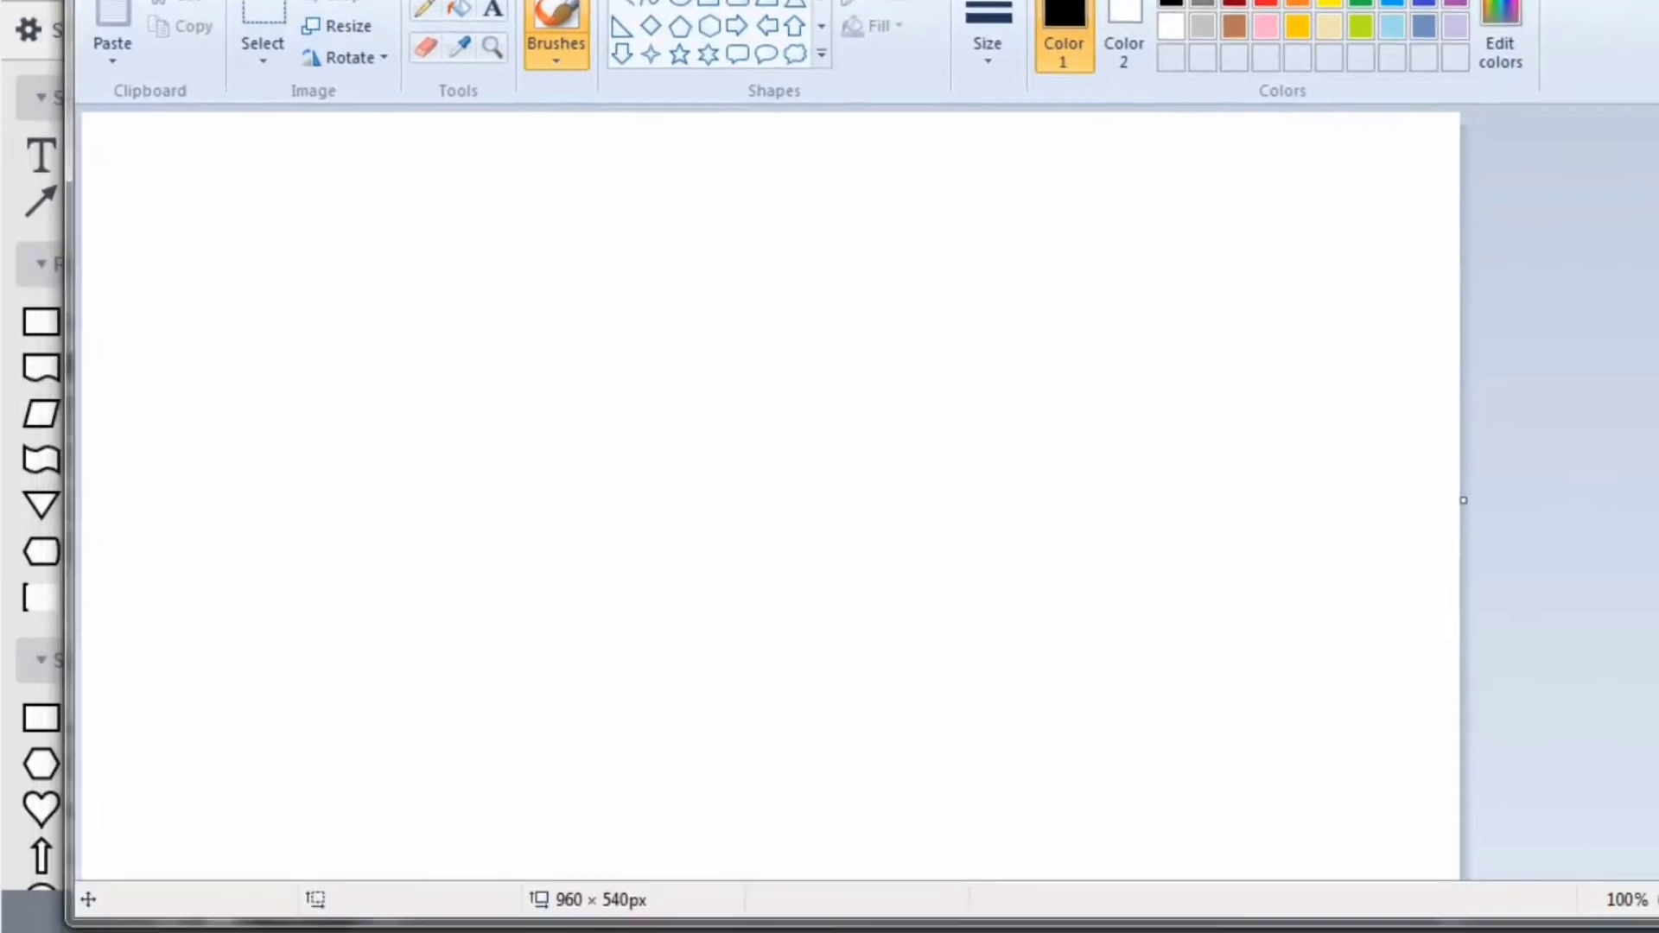
Draw a large black rectangle on the blank canvas as the outer frame of the second wireframe.
{"action": "left_click", "coordinate": [708, 11]}
{"action": "left_click_drag", "start_coordinate": [222, 189], "coordinate": [1213, 774]}
{"action": "left_click", "coordinate": [164, 403]}
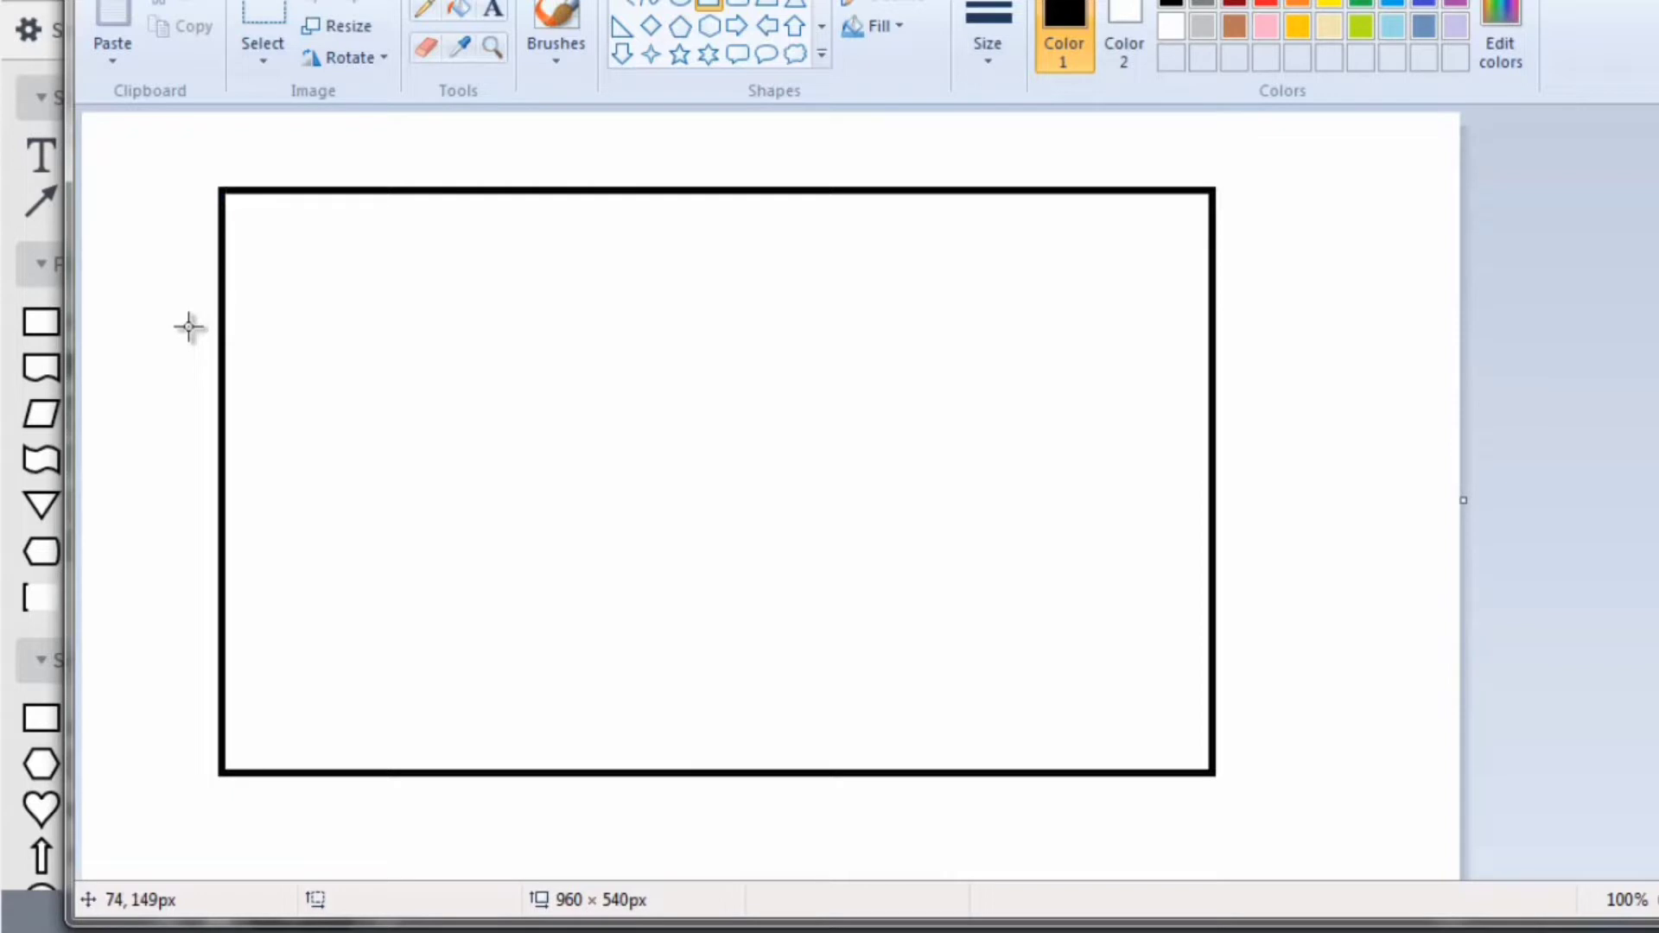
Add the title "LIST CAMPAIGNS" above the frame.
{"action": "left_click", "coordinate": [492, 10]}
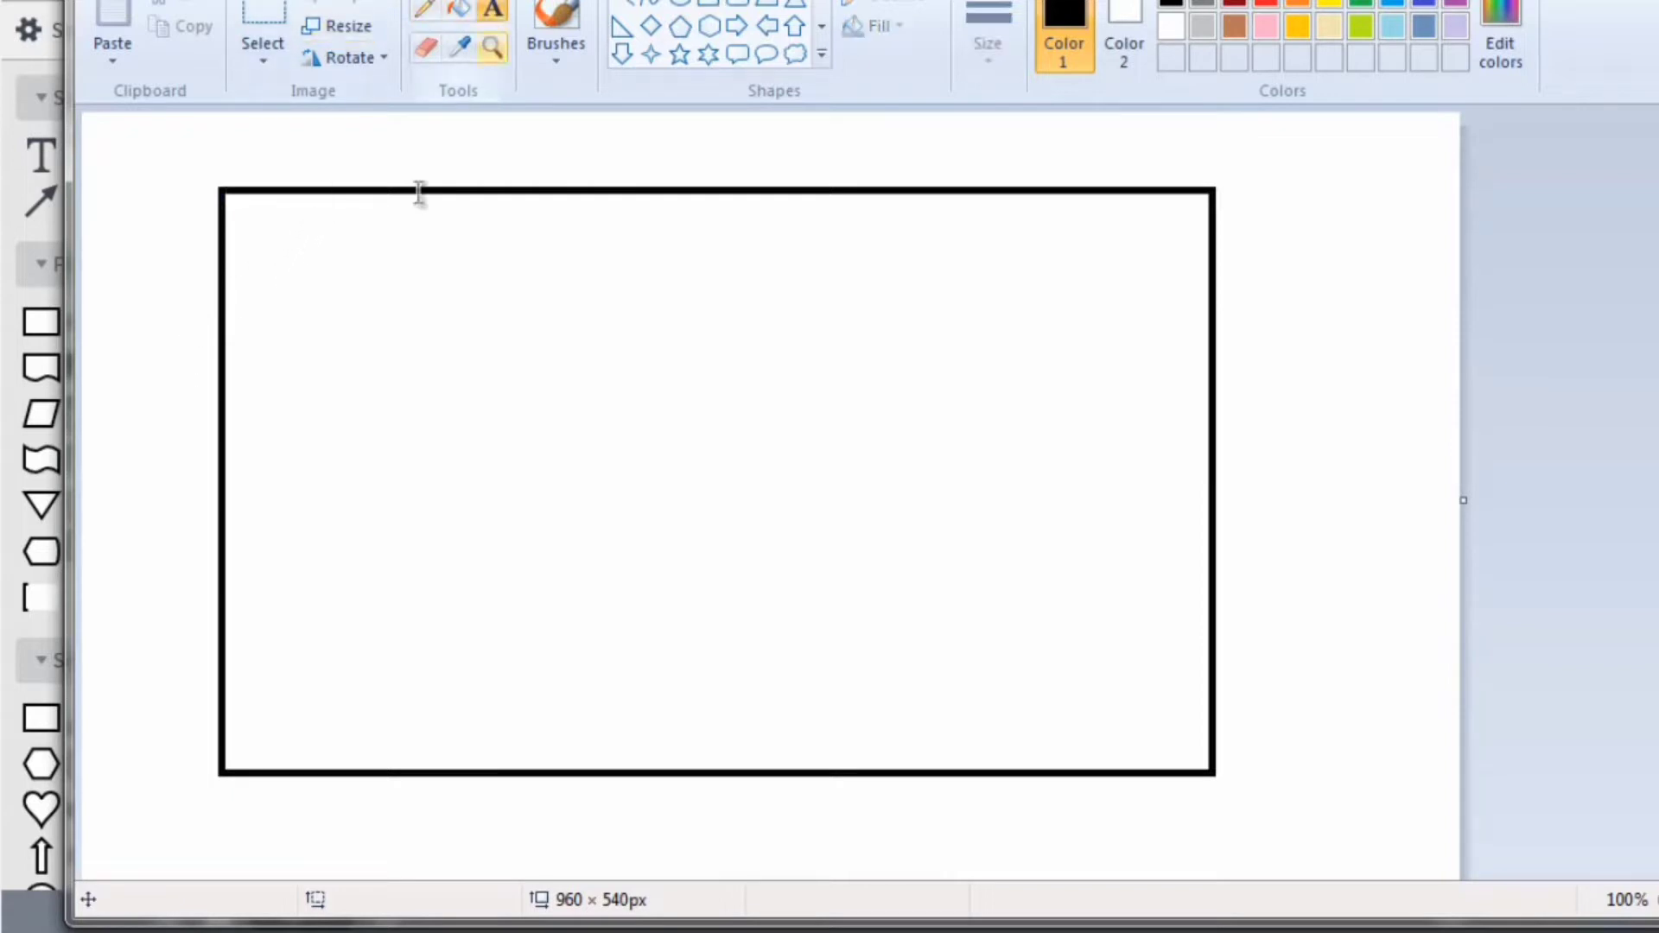
{"action": "left_click", "coordinate": [418, 137]}
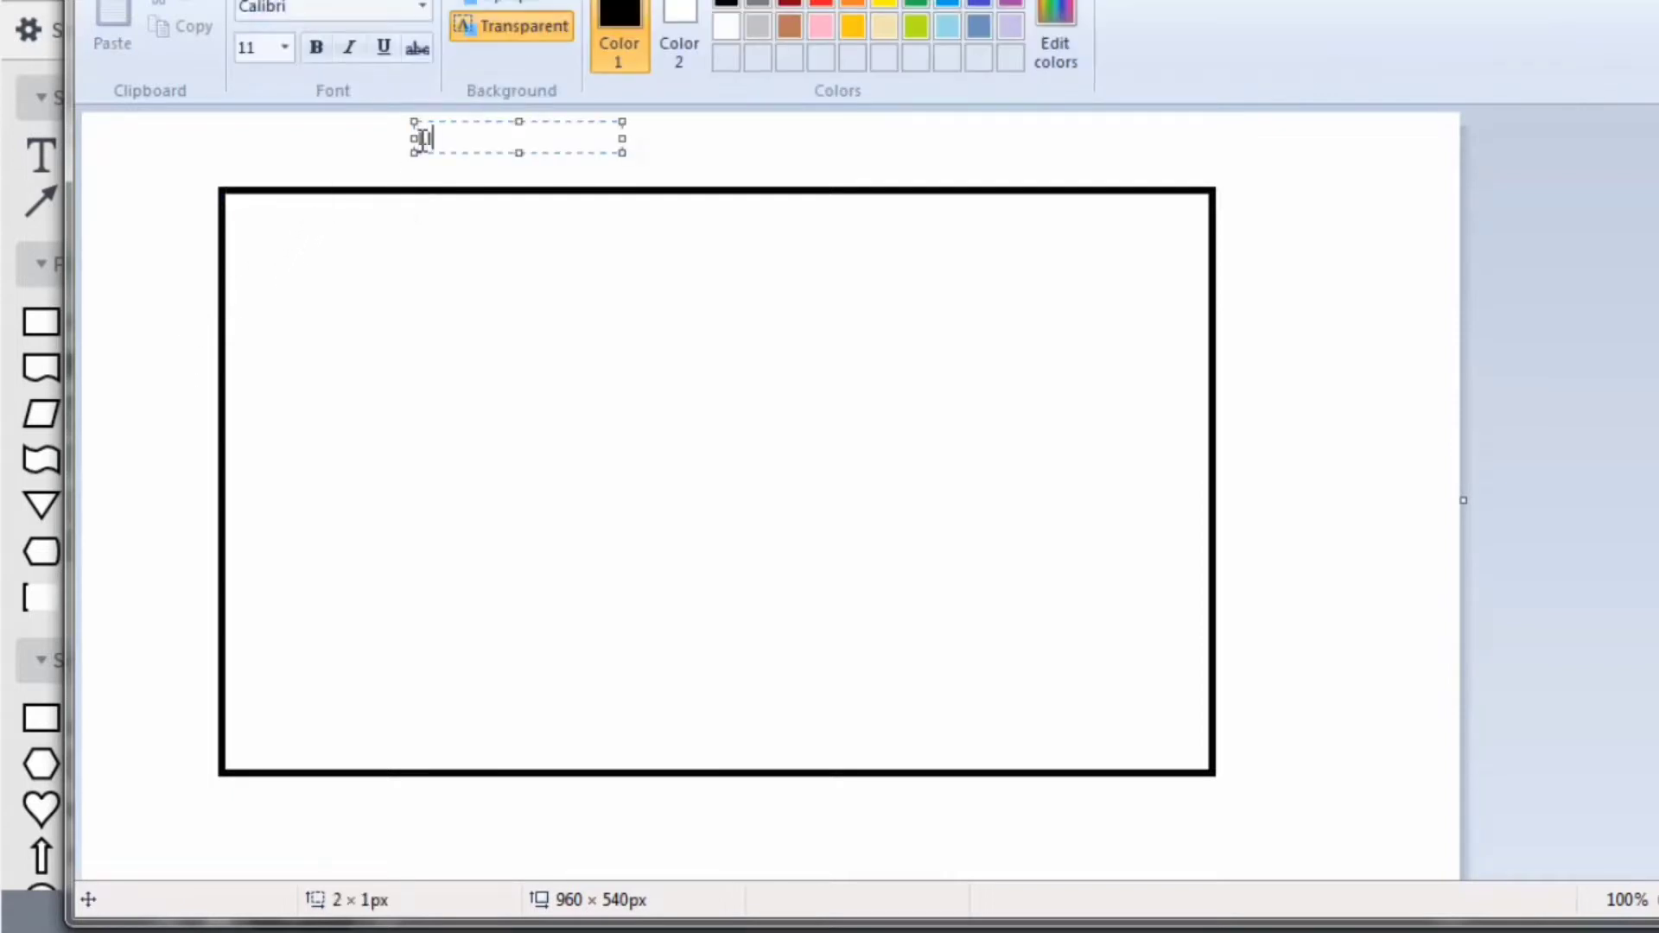
{"action": "type", "text": "LIST CAMPAIGNS"}
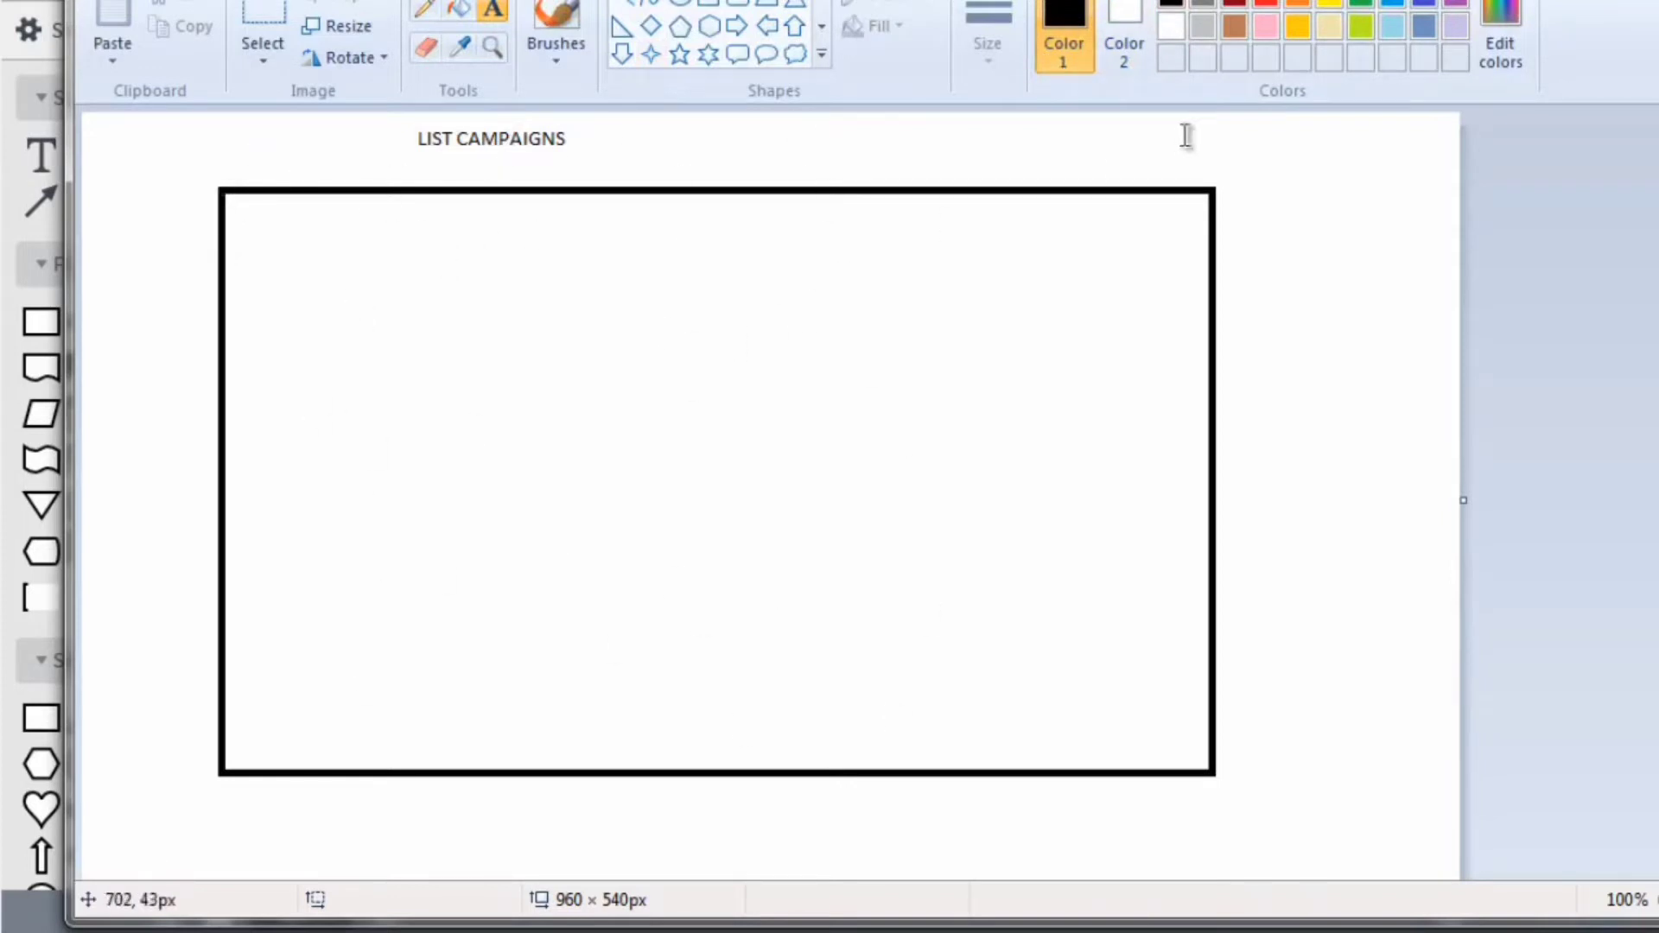
{"action": "left_click", "coordinate": [1314, 310]}
{"action": "left_click", "coordinate": [1287, 158]}
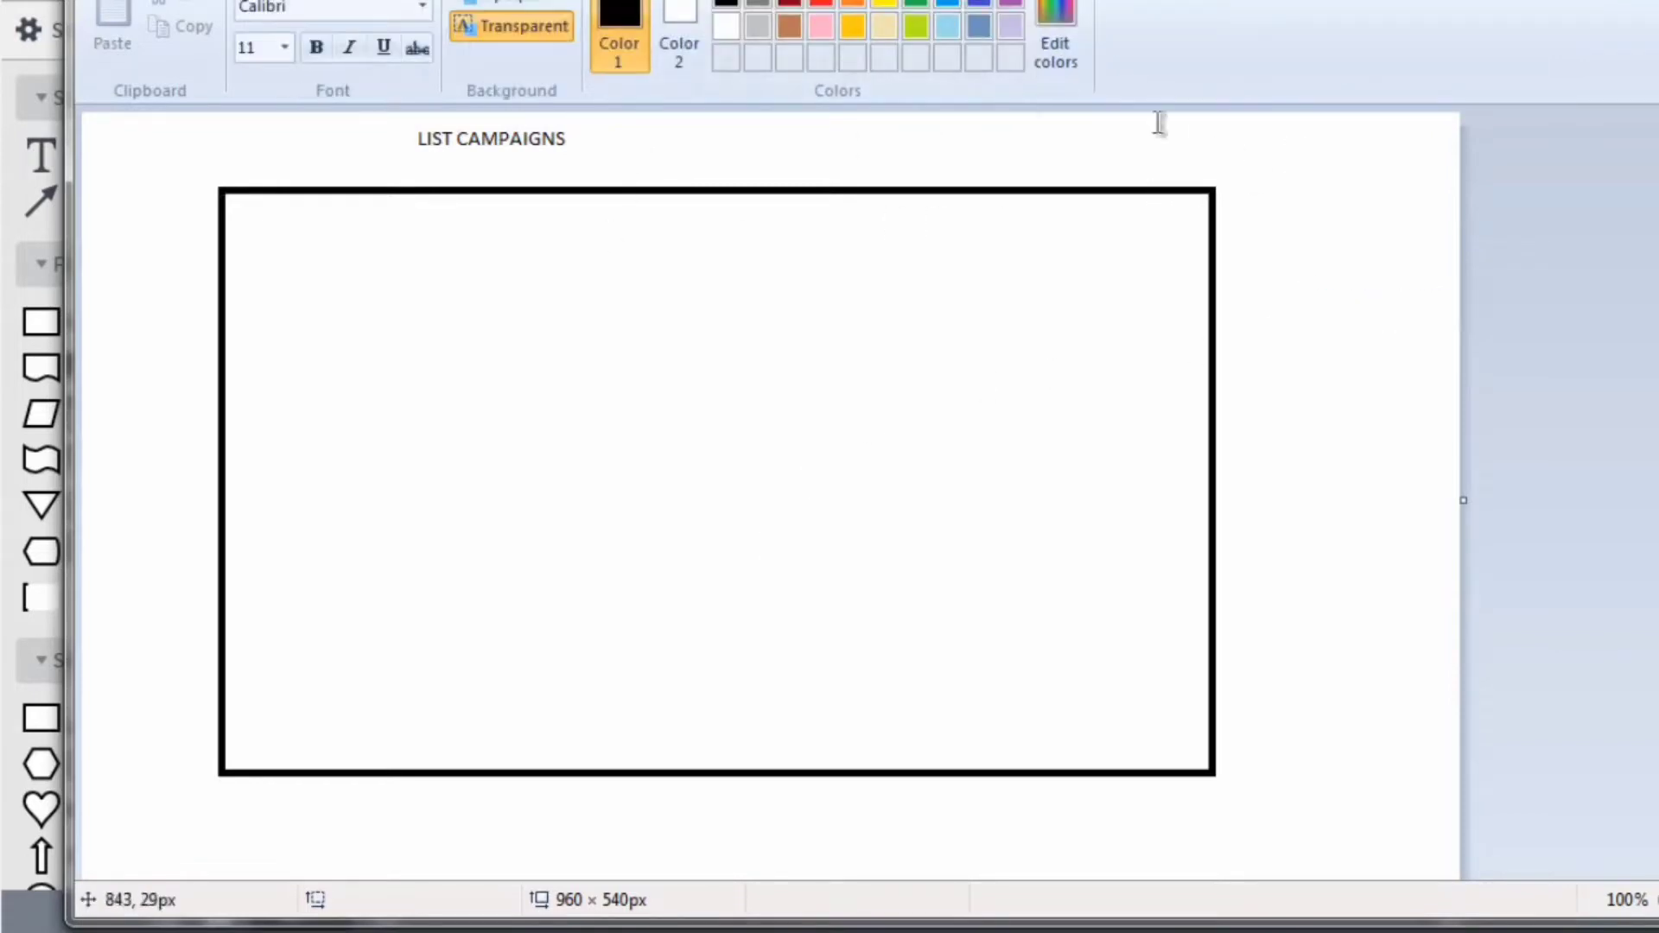
Draw rectangles inside the frame for a large content area, a tall sidebar on the left and a thin header bar above the content.
{"action": "left_click", "coordinate": [704, 5]}
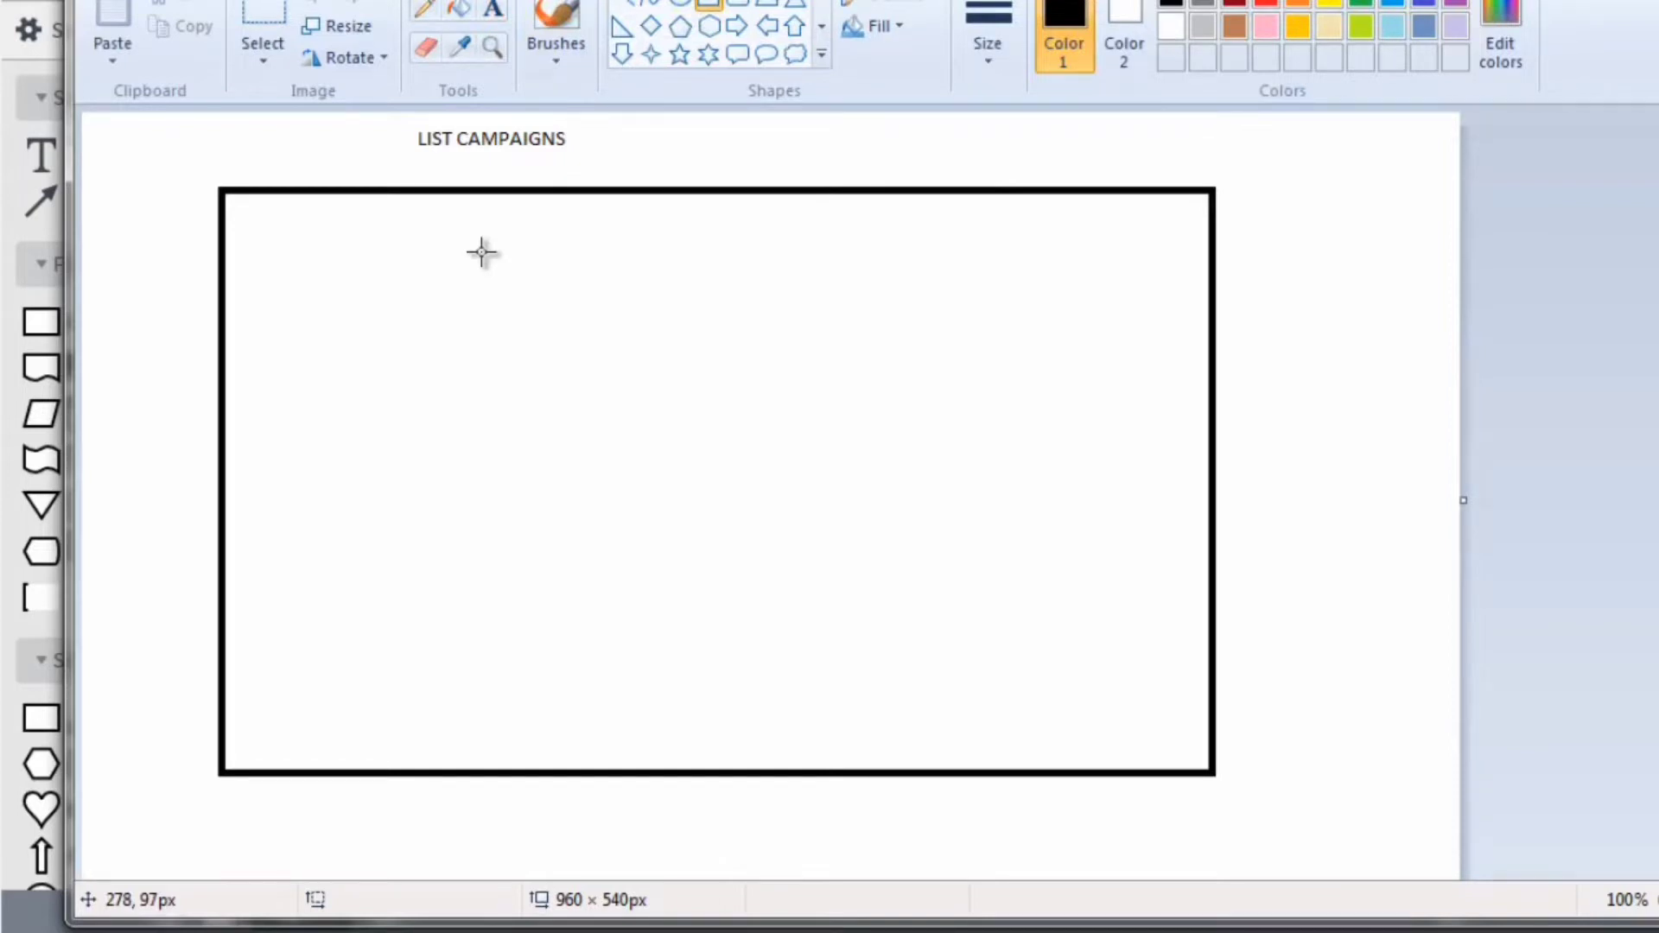
{"action": "left_click_drag", "start_coordinate": [482, 243], "coordinate": [1197, 737]}
{"action": "left_click_drag", "start_coordinate": [234, 201], "coordinate": [383, 757]}
{"action": "left_click", "coordinate": [406, 204]}
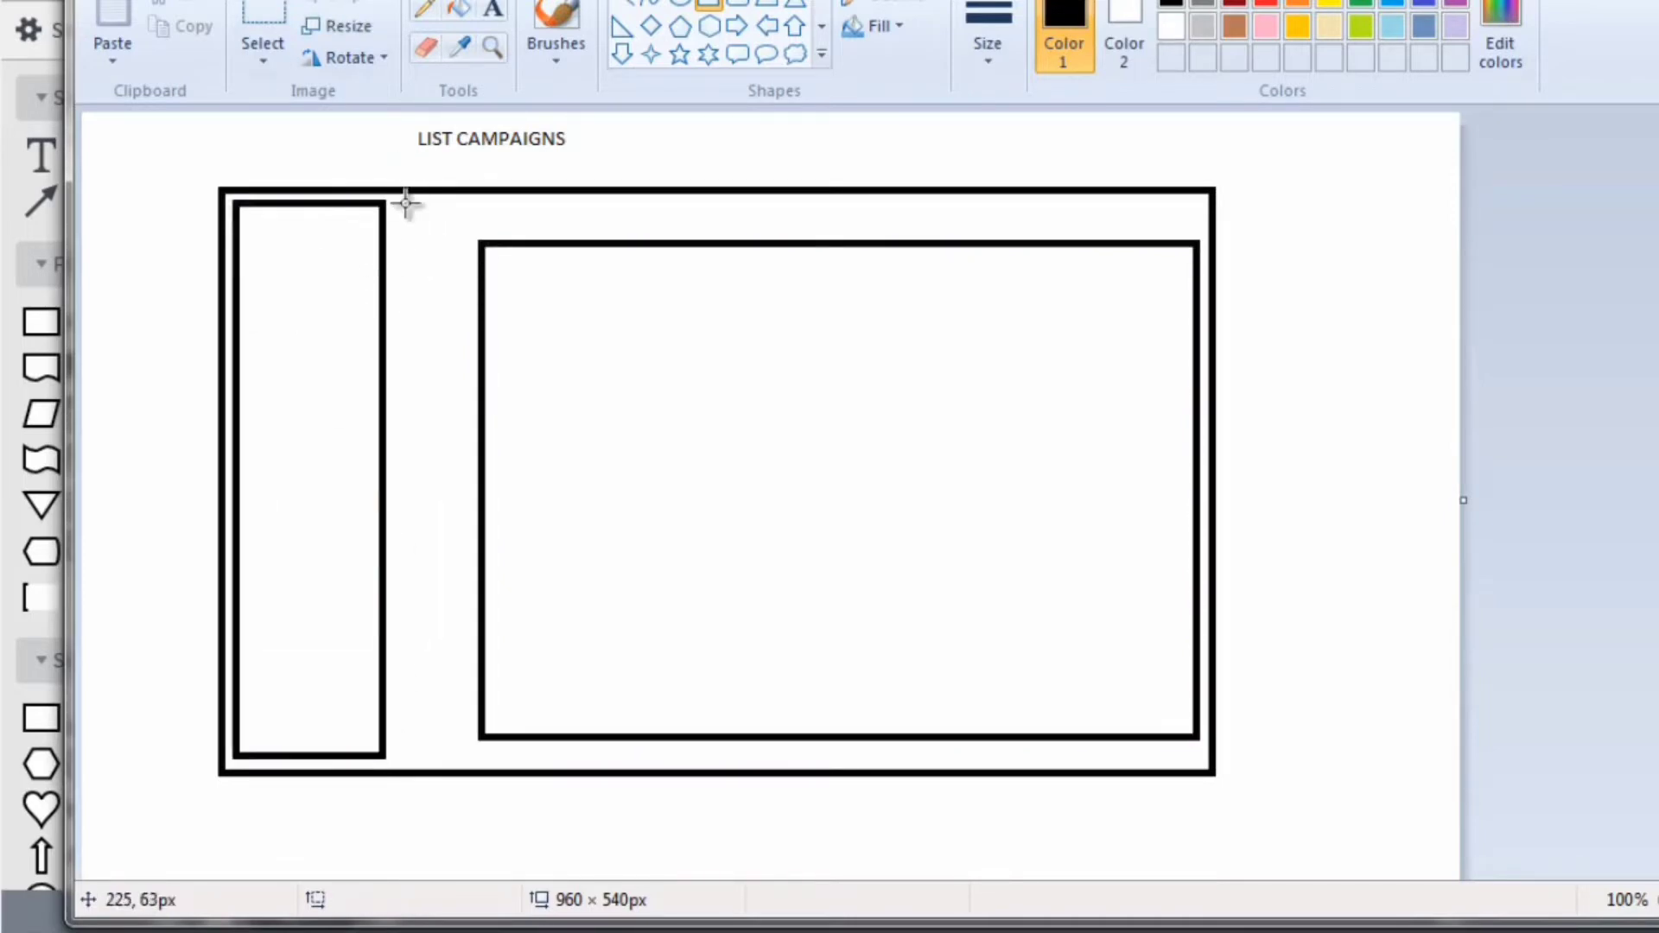
{"action": "left_click_drag", "start_coordinate": [406, 204], "coordinate": [1195, 228]}
Start a text list in the content area's upper-left corner with the lines "Campaign 1" and "Campaign 2".
{"action": "left_click", "coordinate": [493, 9]}
{"action": "left_click", "coordinate": [516, 263]}
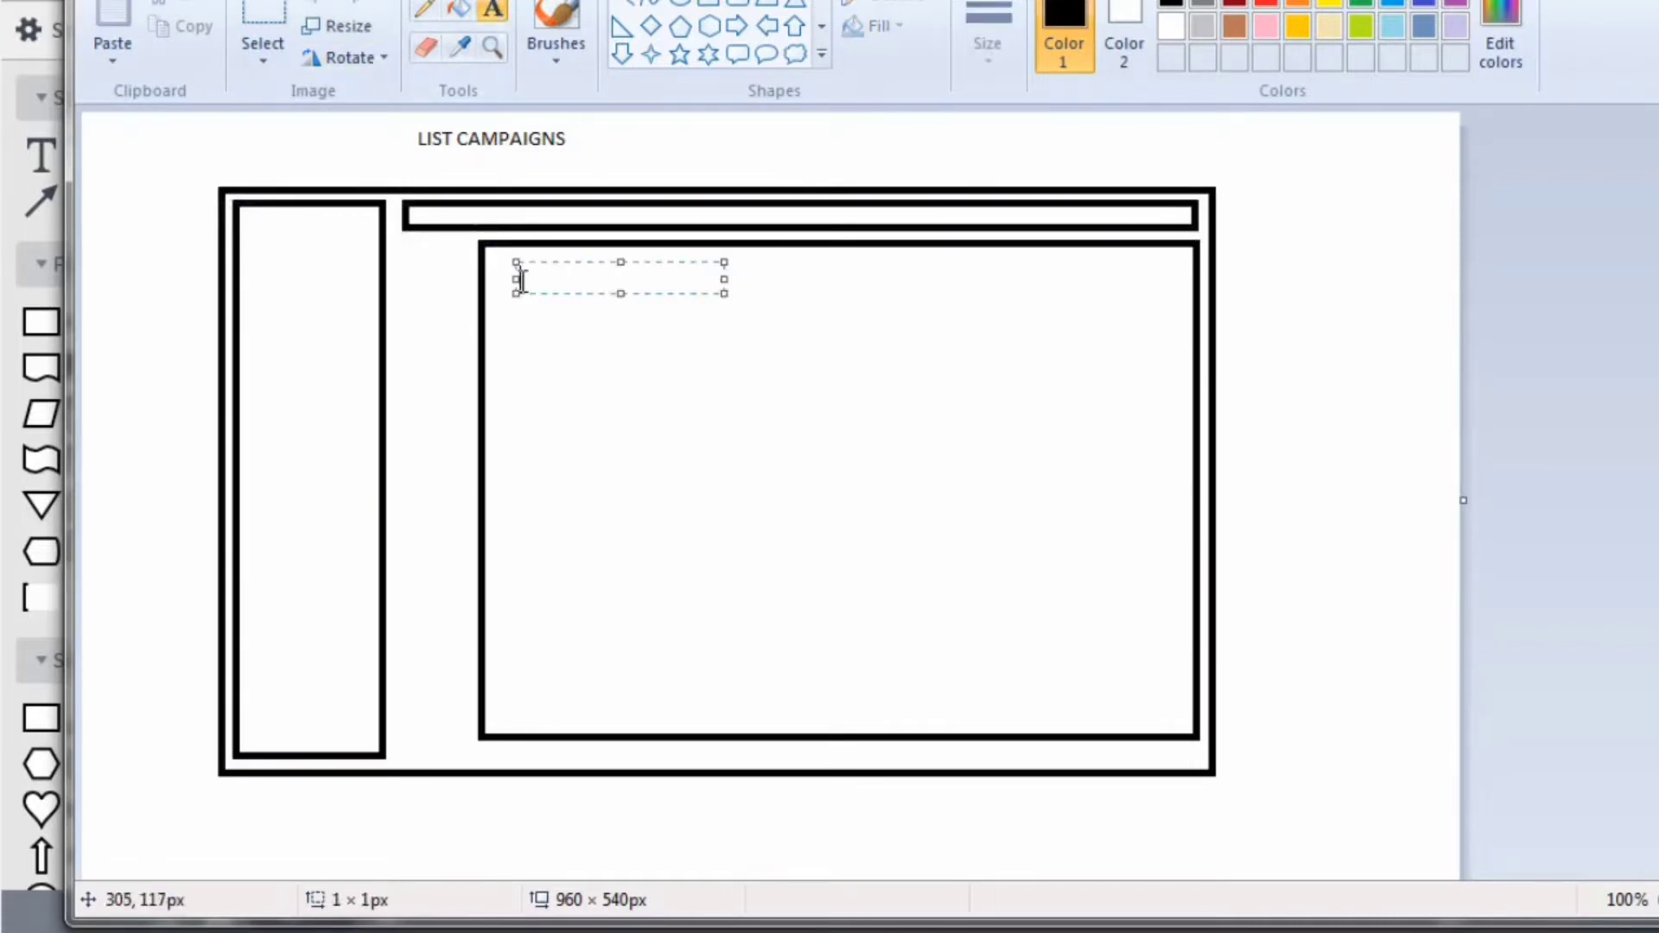
{"action": "type", "text": "Campaign "}
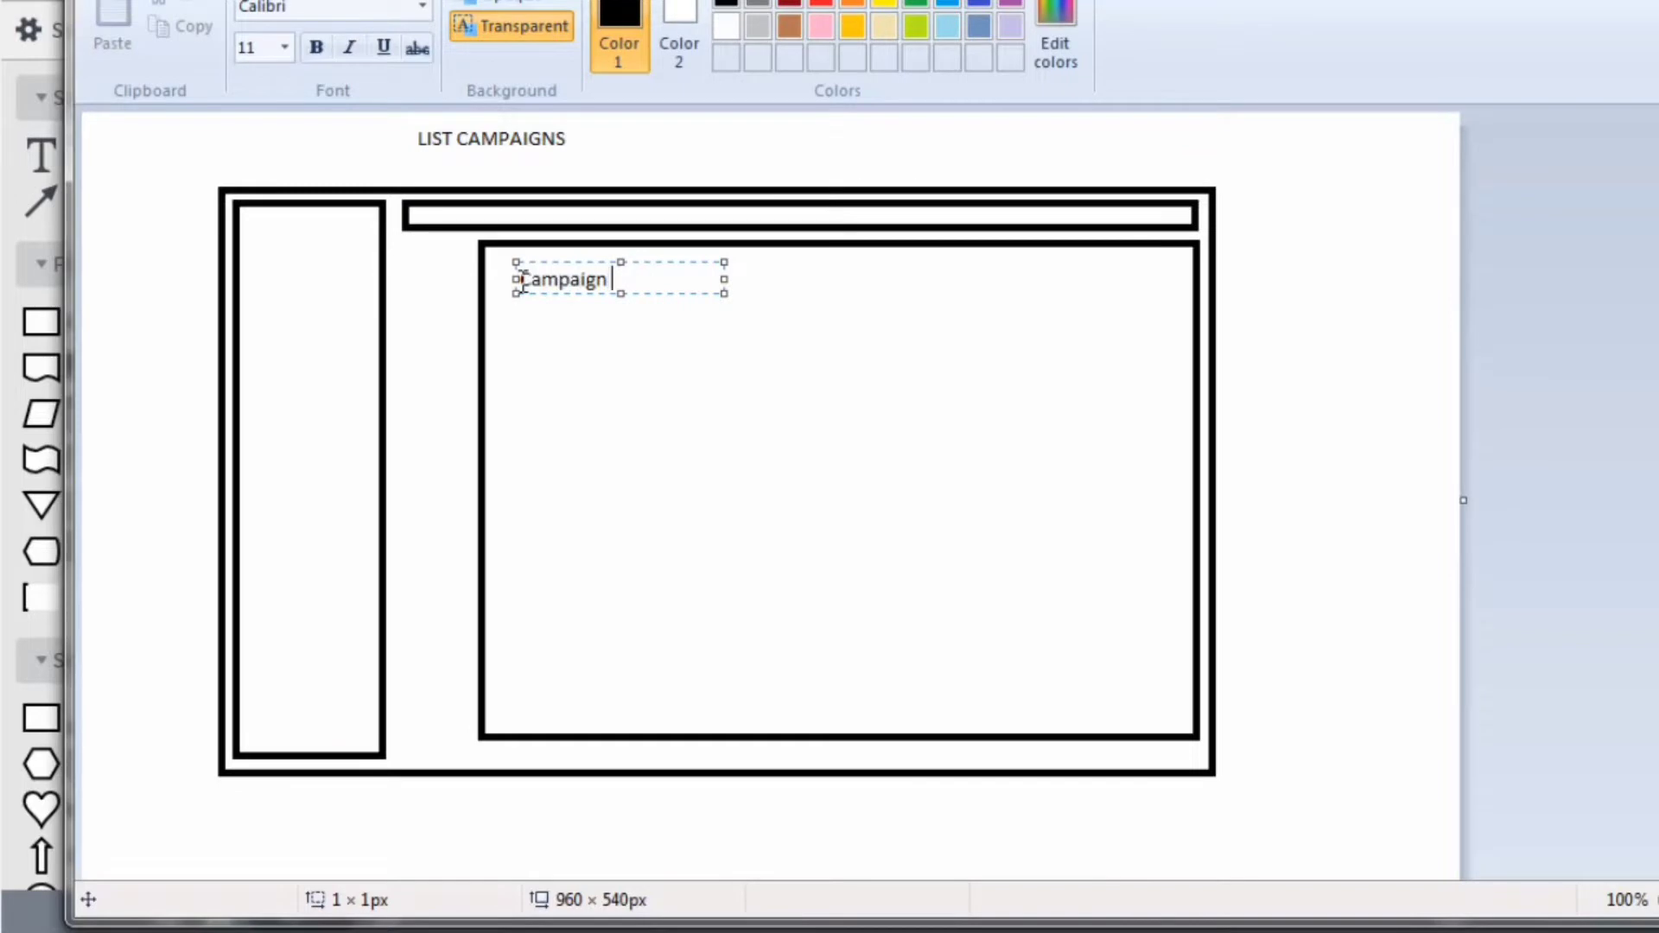
{"action": "type", "text": "1"}
{"action": "key", "text": "ctrl+a"}
{"action": "key", "text": "ctrl+c"}
{"action": "key", "text": "Right"}
{"action": "key", "text": "Return"}
{"action": "key", "text": "ctrl+v"}
{"action": "key", "text": "Return"}
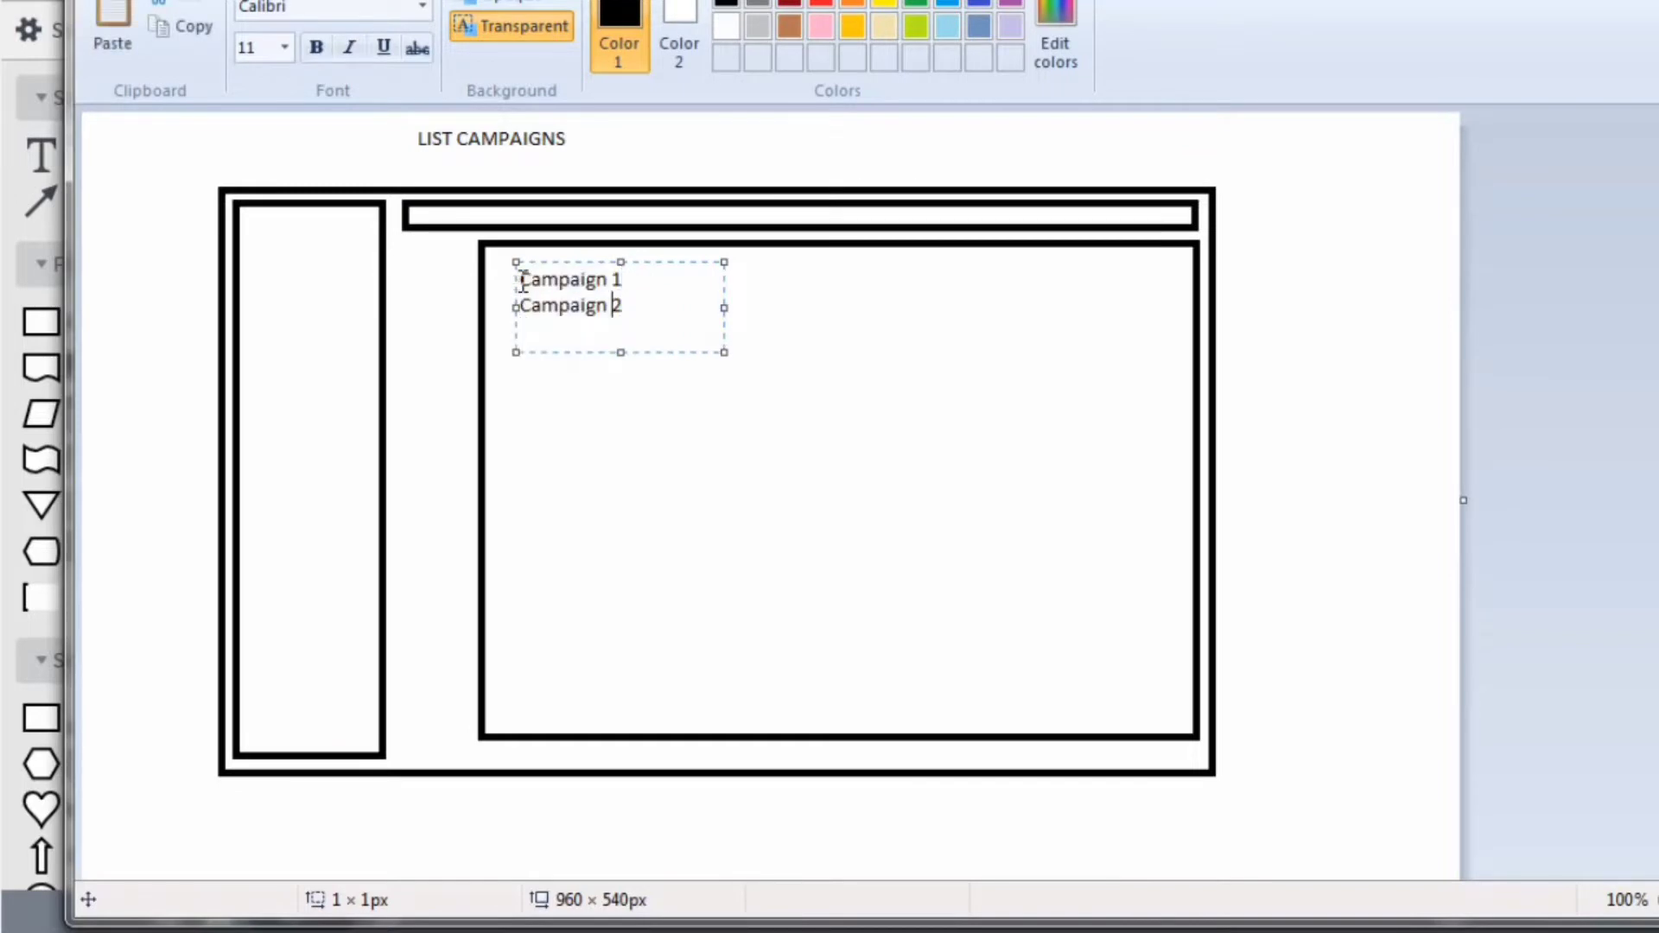
Extend the list with the lines "Campaign 3" and "Campaign 4", adding the note "- edit each campaign" after the last one.
{"action": "key", "text": "shift+Home"}
{"action": "key", "text": "ctrl+c"}
{"action": "key", "text": "End"}
{"action": "key", "text": "Return"}
{"action": "key", "text": "ctrl+v"}
{"action": "type", "text": "3"}
{"action": "key", "text": "Return"}
{"action": "key", "text": "ctrl+v"}
{"action": "type", "text": "4"}
{"action": "key", "text": "Return"}
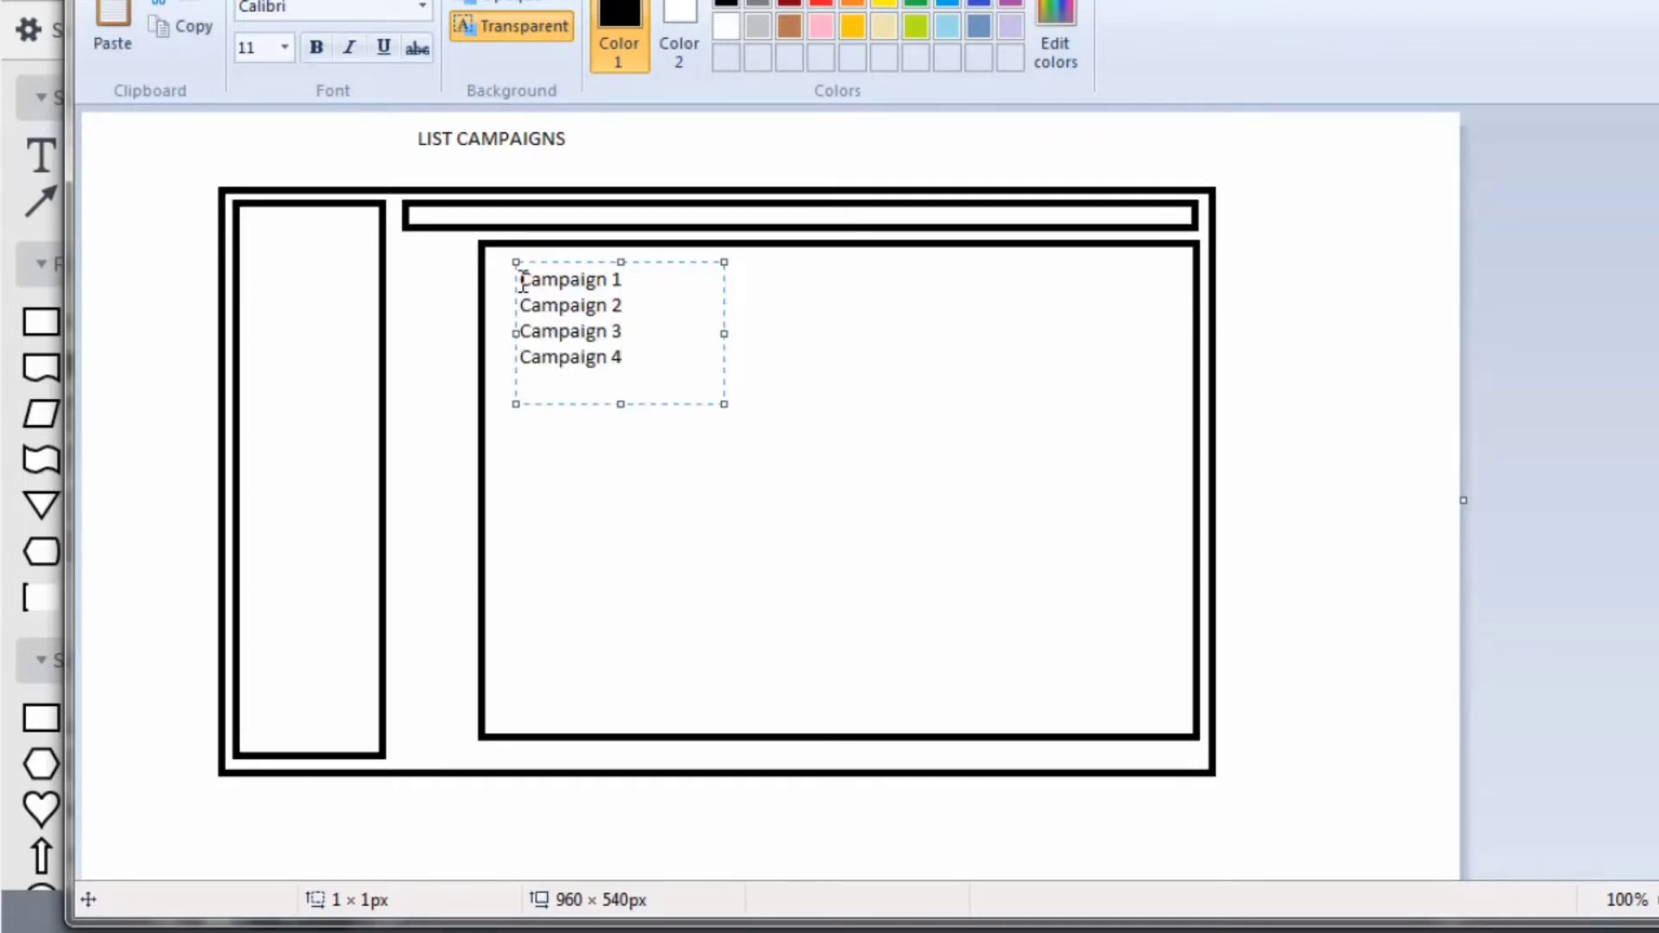
{"action": "type", "text": "- edit each campaign"}
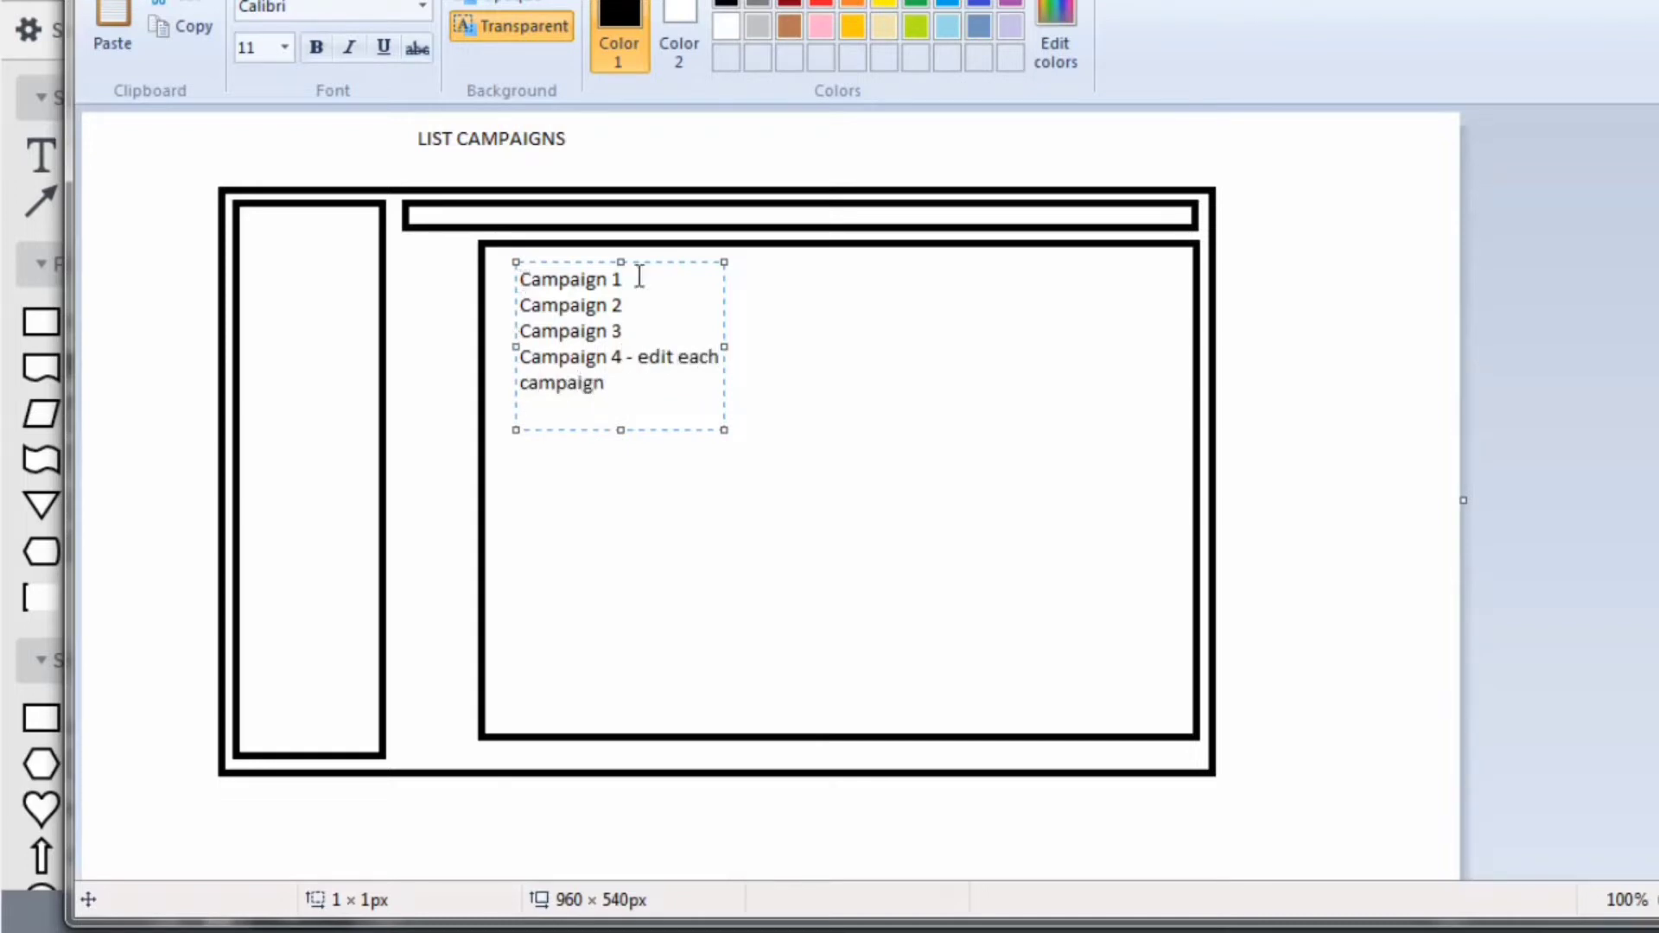
{"action": "left_click", "coordinate": [900, 262]}
Switch to the Lucidchart flowchart and examine the campaign creation branch from "Create New Campaigns" to "Name the Campaign".
{"action": "key", "text": "super"}
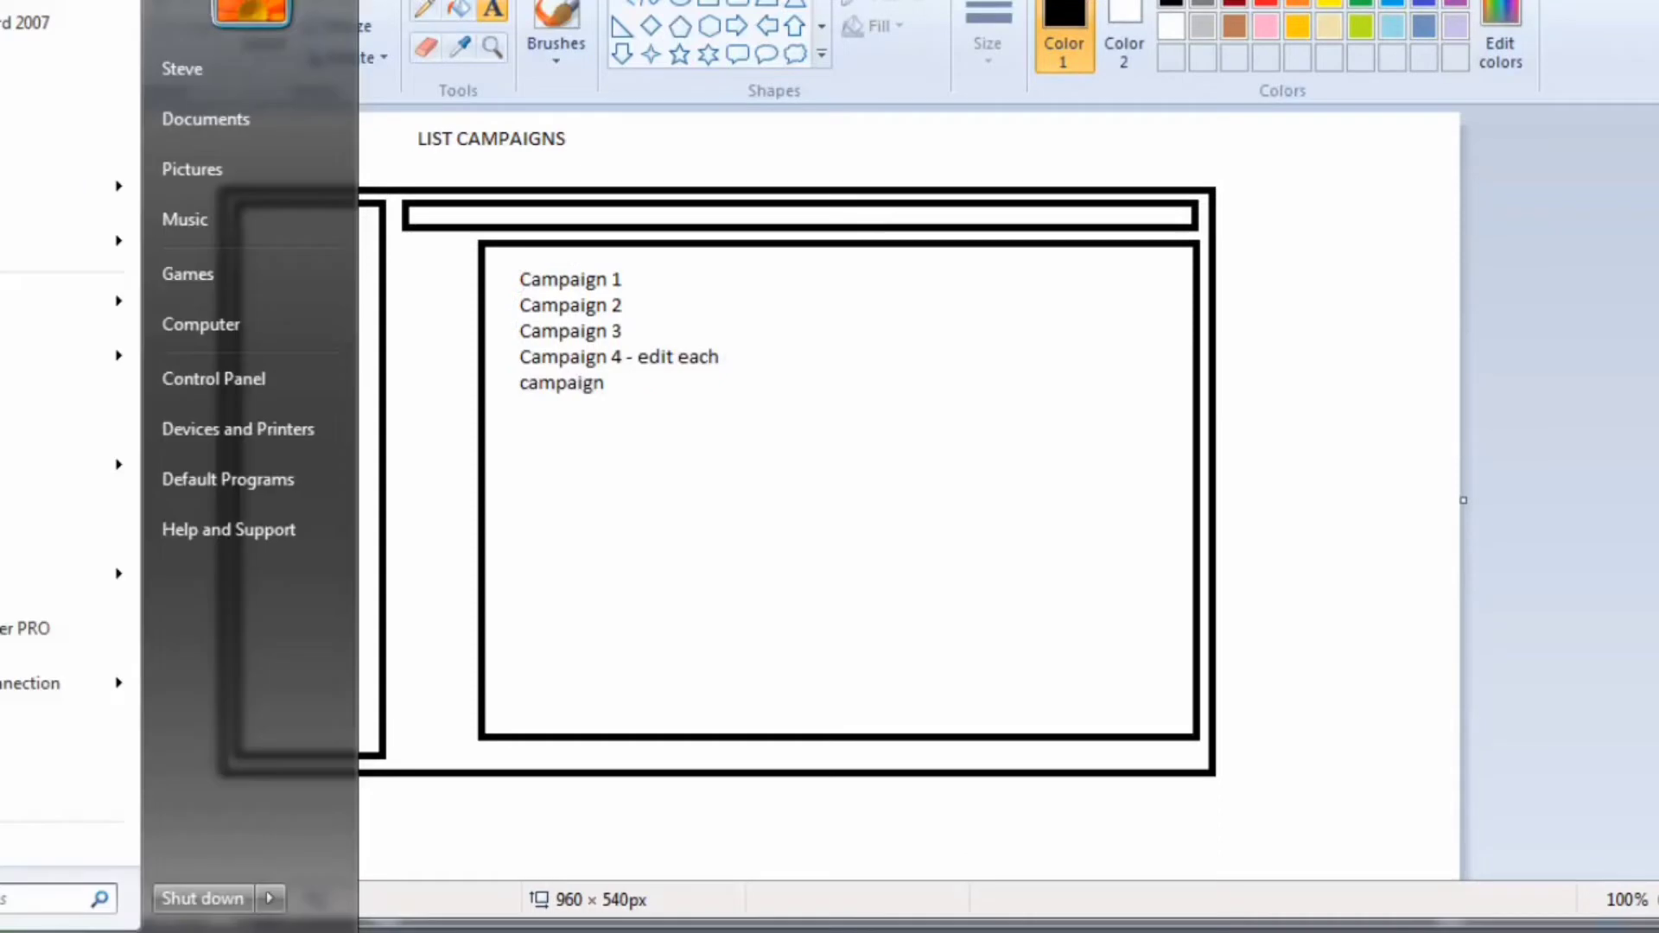
{"action": "key", "text": "Escape"}
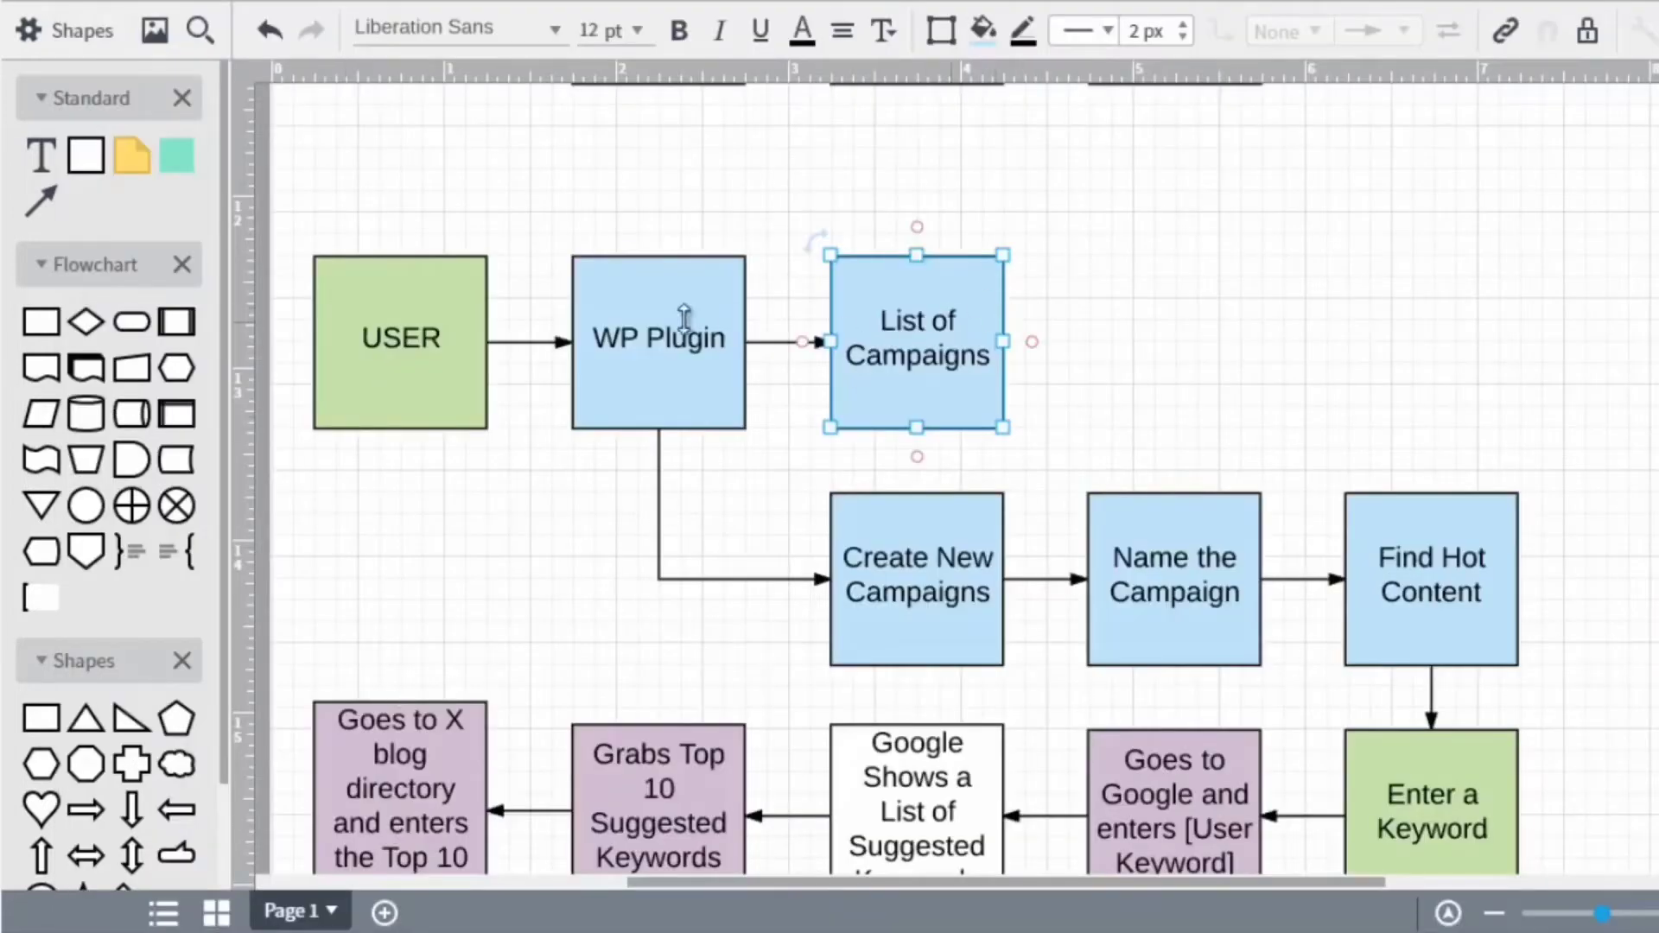
{"action": "left_click", "coordinate": [916, 579]}
{"action": "scroll", "coordinate": [1080, 527], "scroll_direction": "down", "scroll_amount": 2}
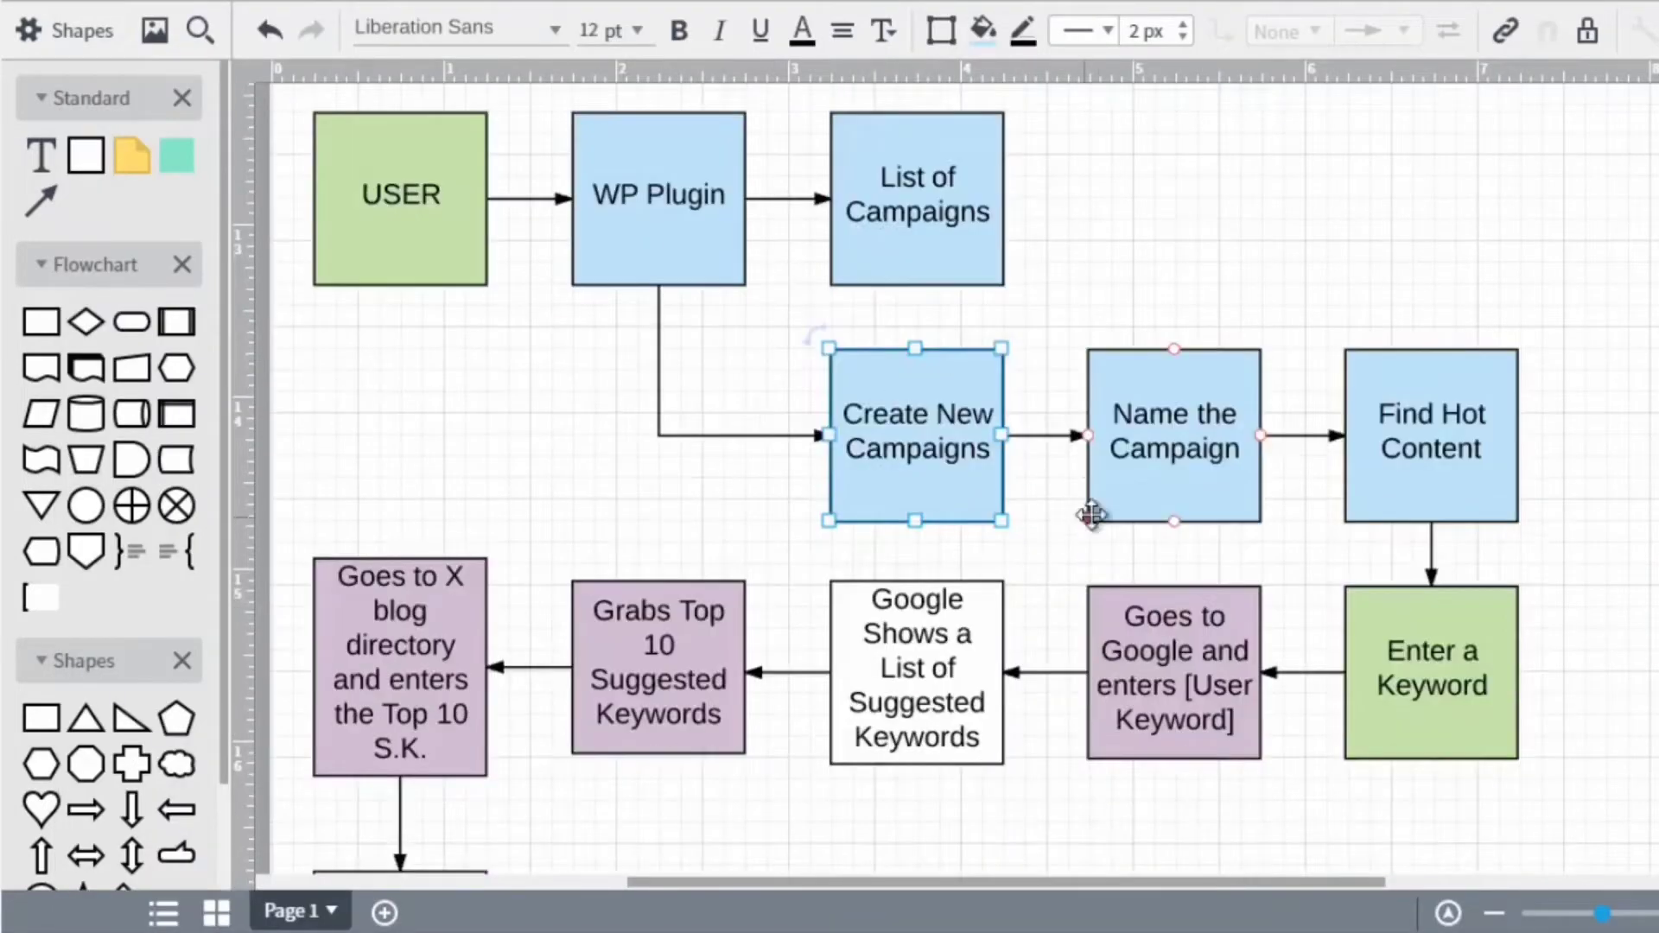
{"action": "left_click", "coordinate": [1189, 461]}
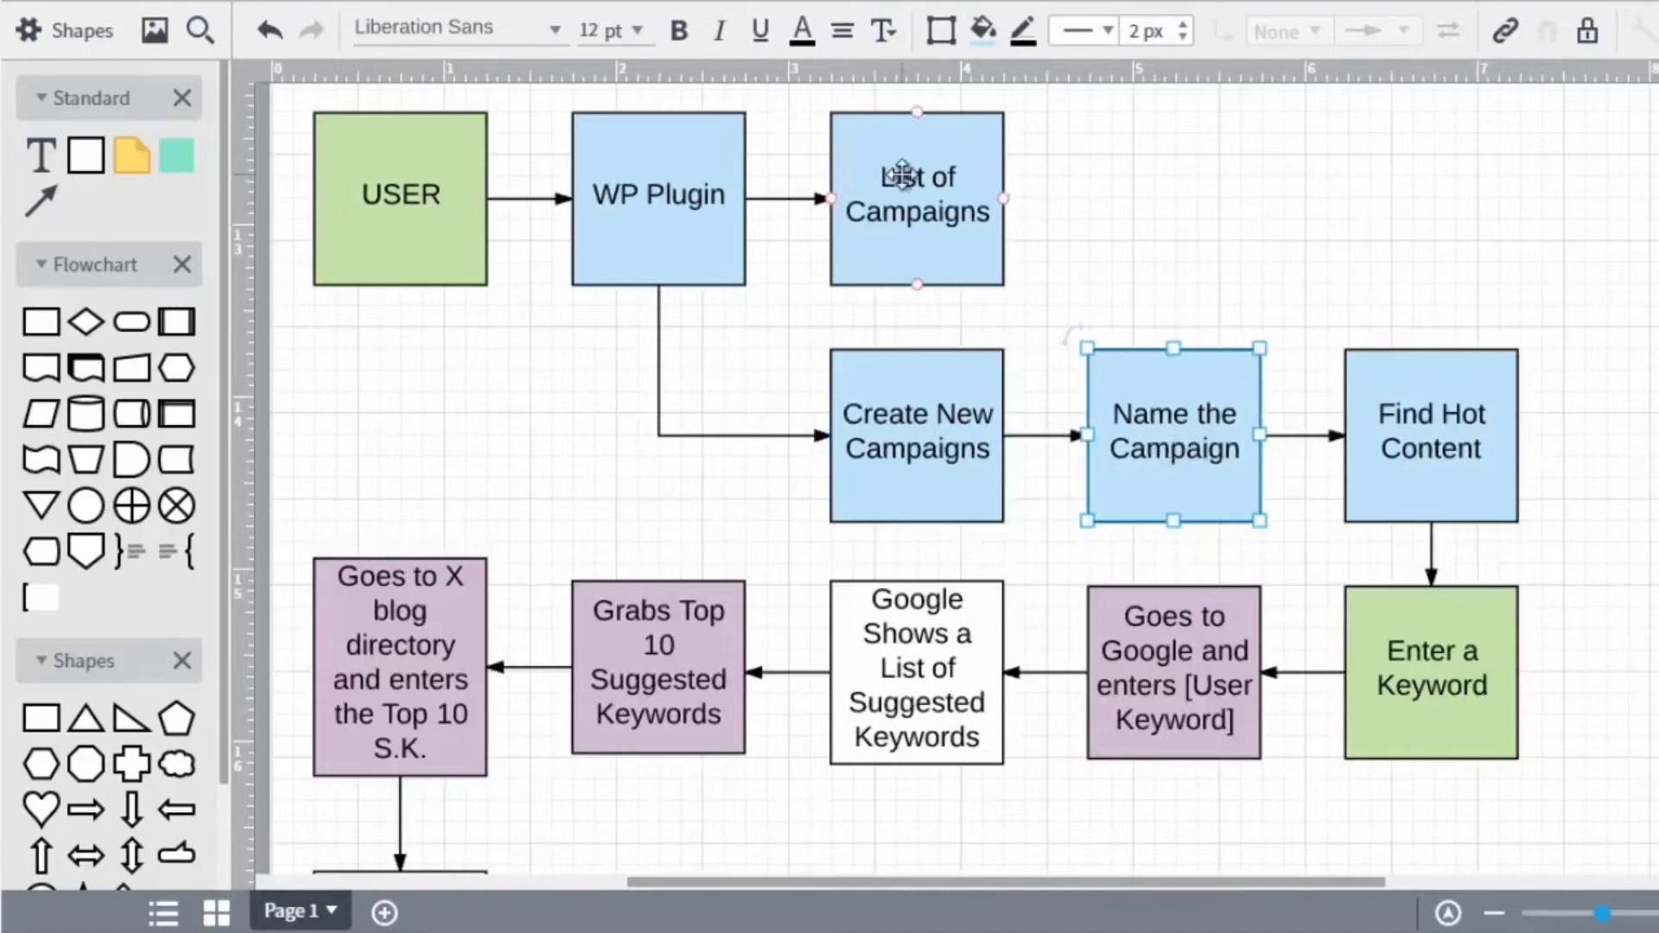
{"action": "left_click", "coordinate": [906, 367]}
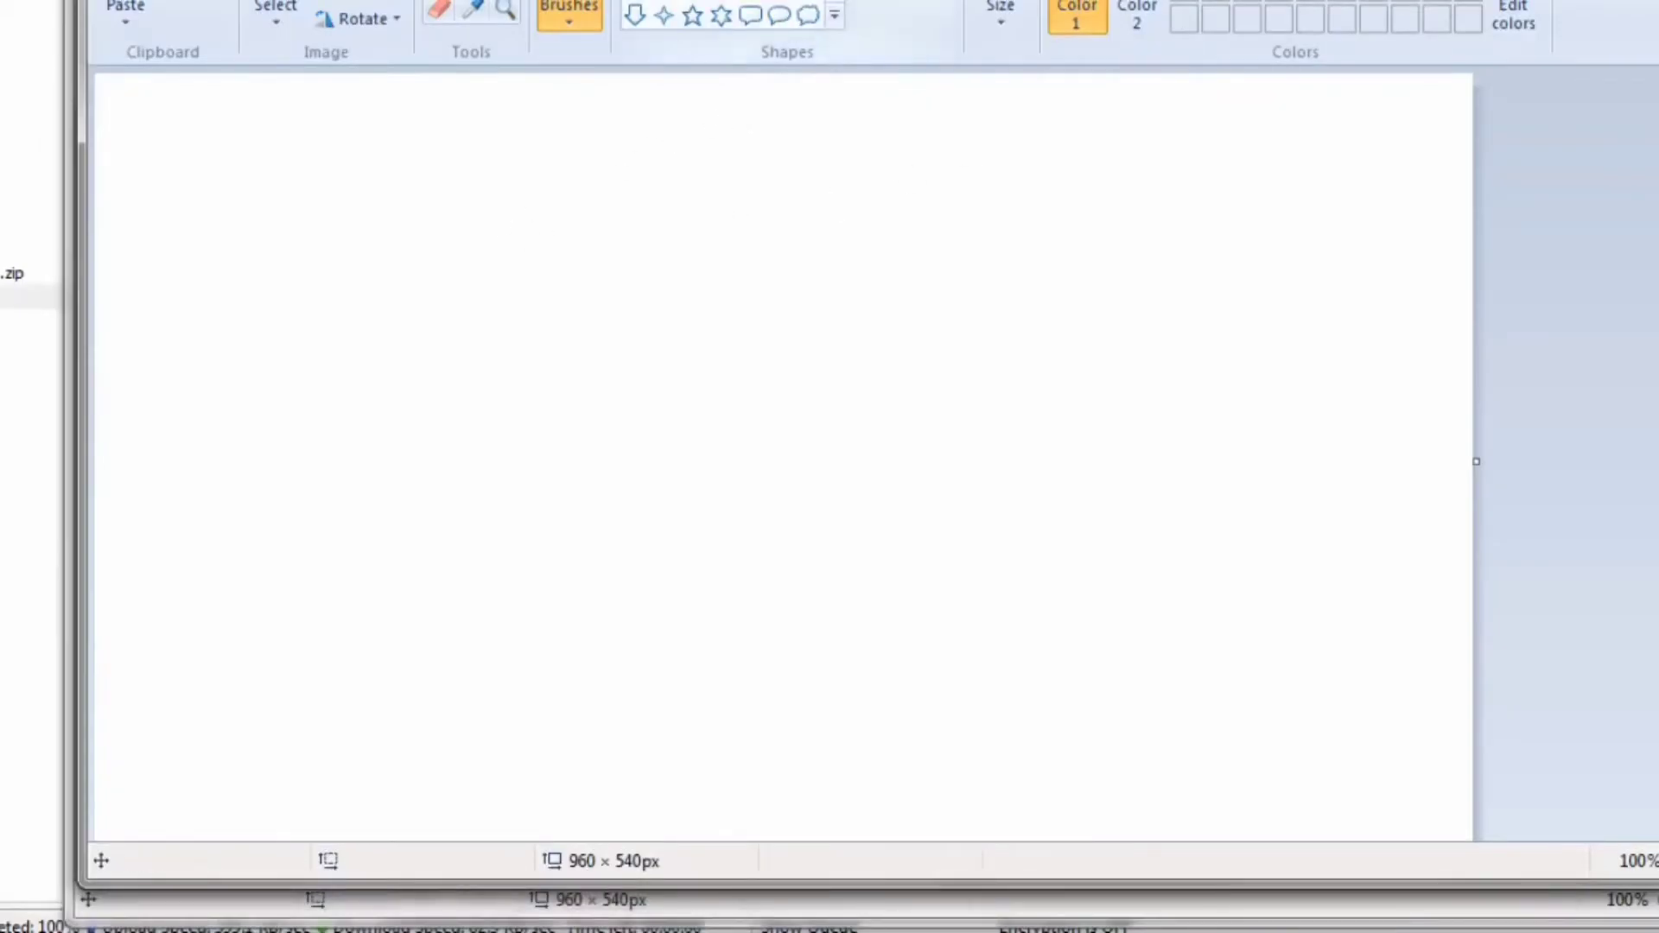
In a new blank Paint window, draw an outer frame about 732 × 454 px and a sidebar about 144 × 441 px inside its left edge.
{"action": "left_click_drag", "start_coordinate": [273, 137], "coordinate": [1325, 787]}
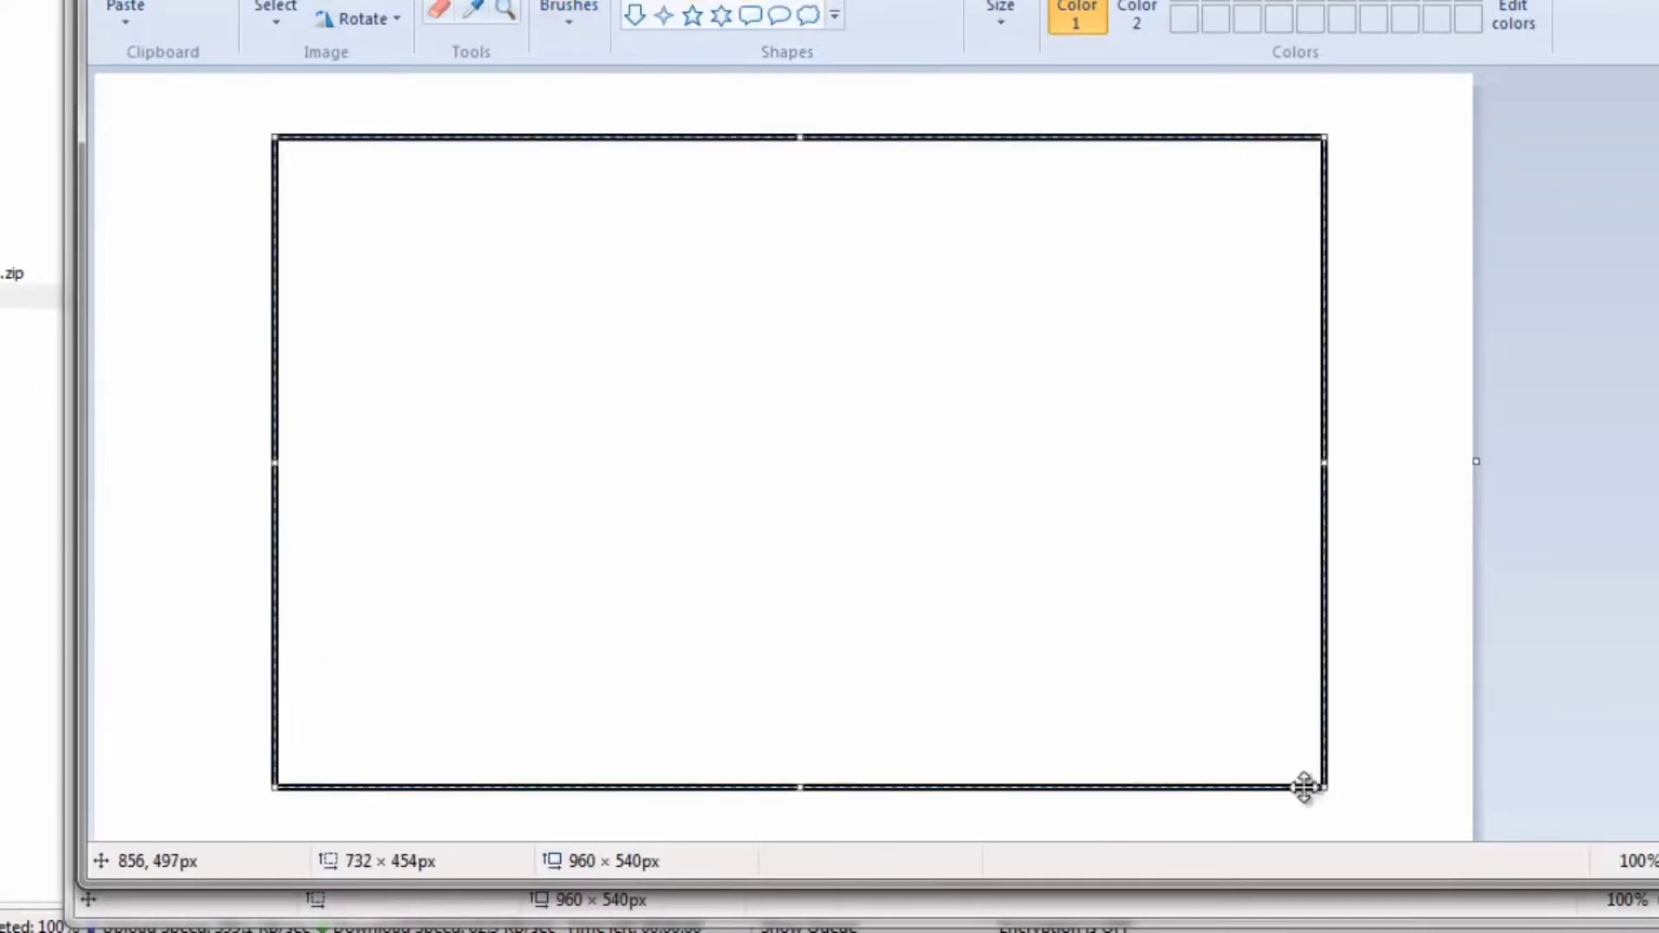
{"action": "left_click", "coordinate": [255, 167]}
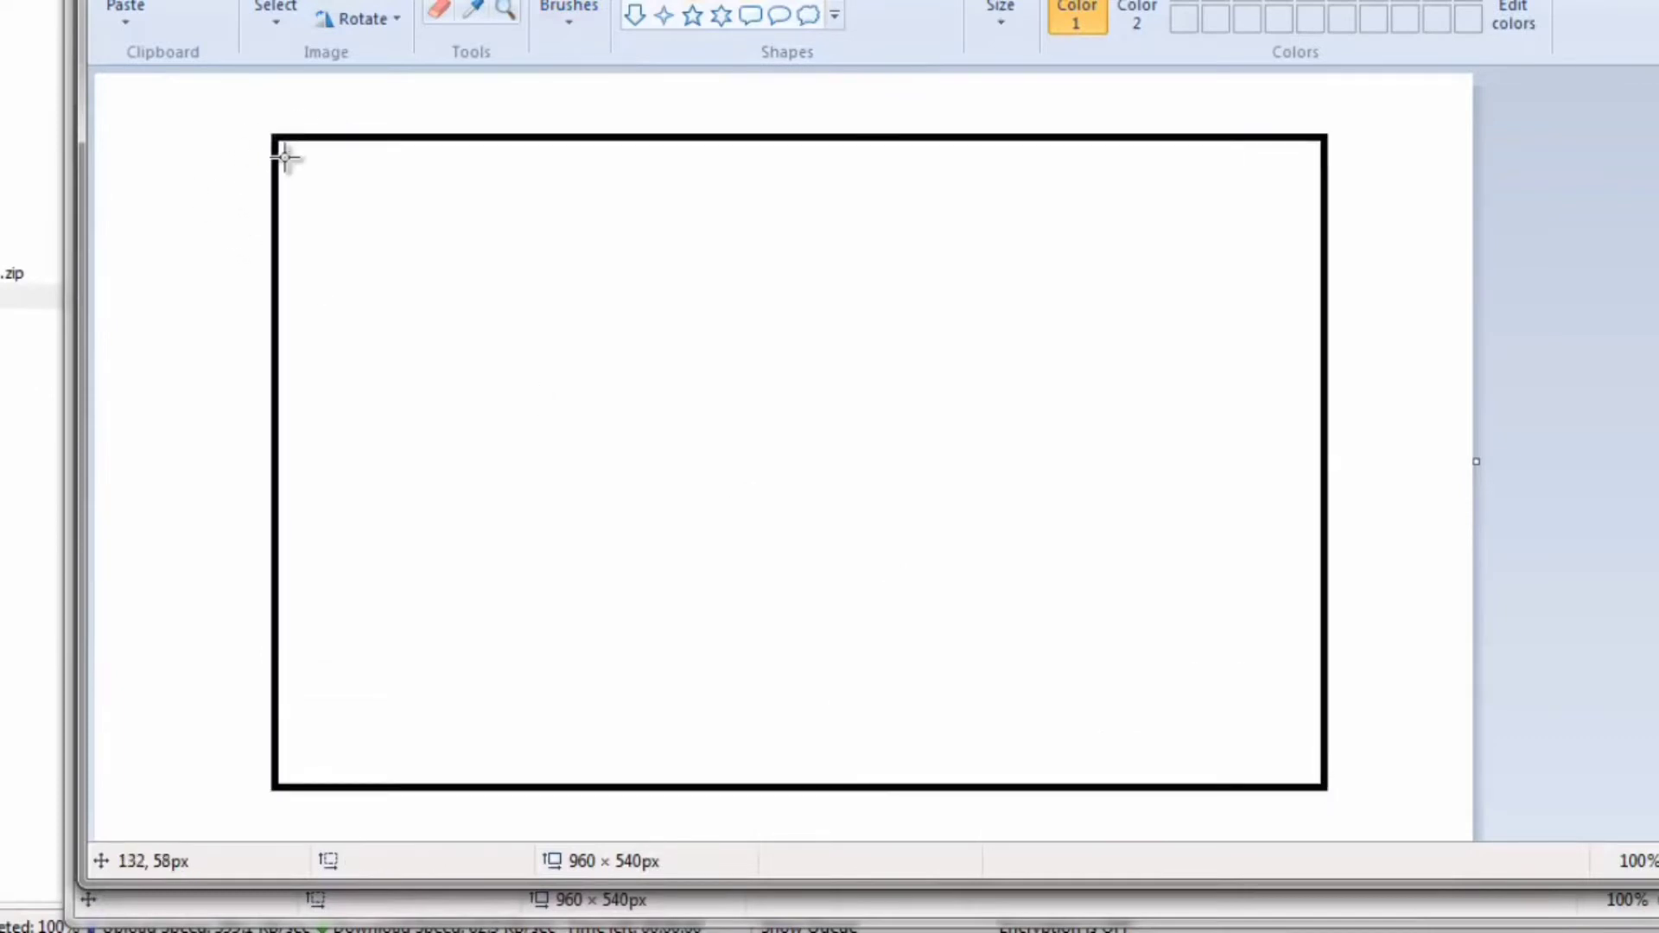
{"action": "left_click_drag", "start_coordinate": [288, 149], "coordinate": [495, 782]}
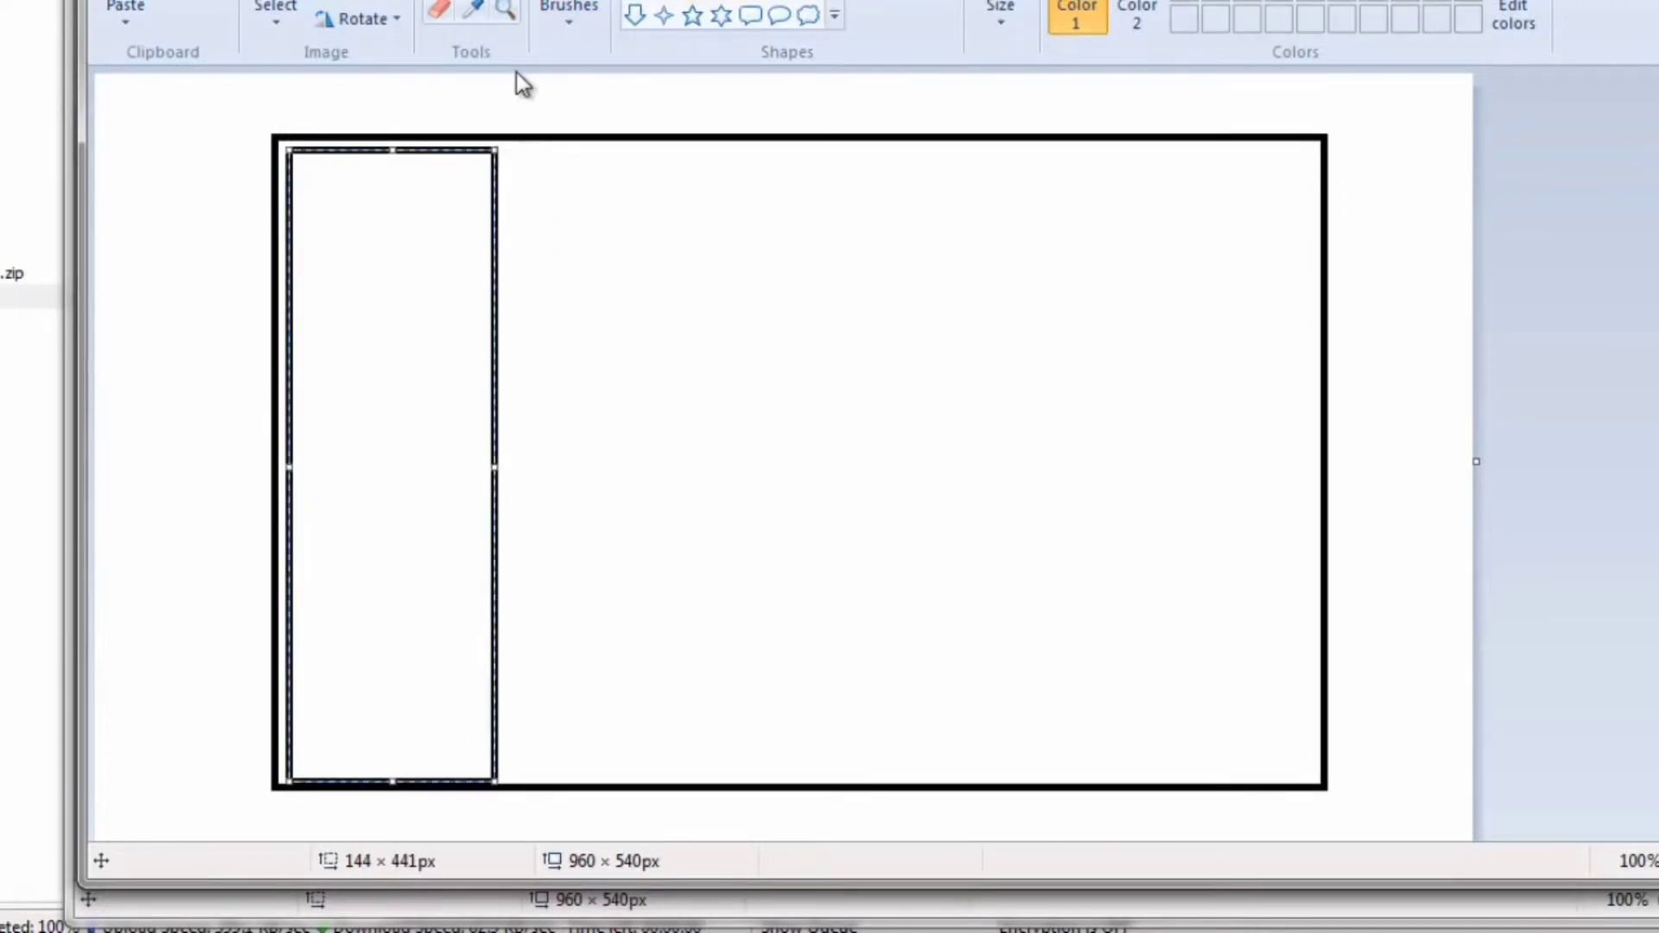
Draw a header box about 556 px wide beside the sidebar and a content area about 552 × 337 px beneath it.
{"action": "left_click", "coordinate": [519, 112]}
{"action": "left_click_drag", "start_coordinate": [513, 151], "coordinate": [1311, 245]}
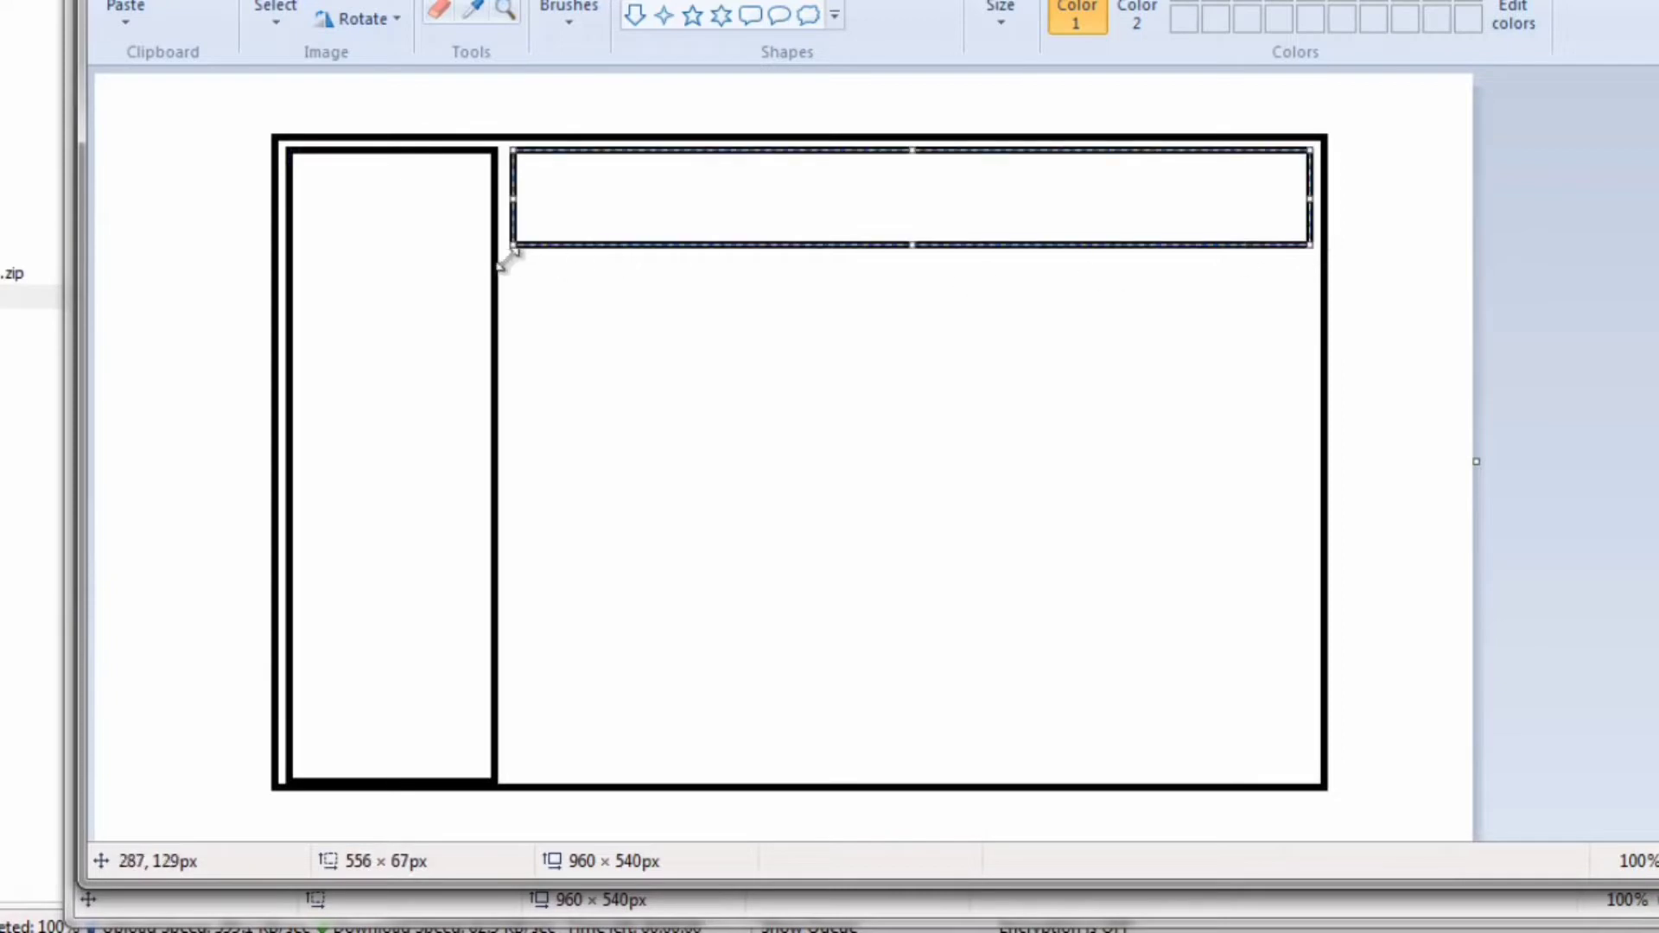
{"action": "left_click_drag", "start_coordinate": [514, 264], "coordinate": [1311, 764]}
{"action": "left_click", "coordinate": [375, 308]}
{"action": "left_click_drag", "start_coordinate": [1215, 0], "coordinate": [1186, 0]}
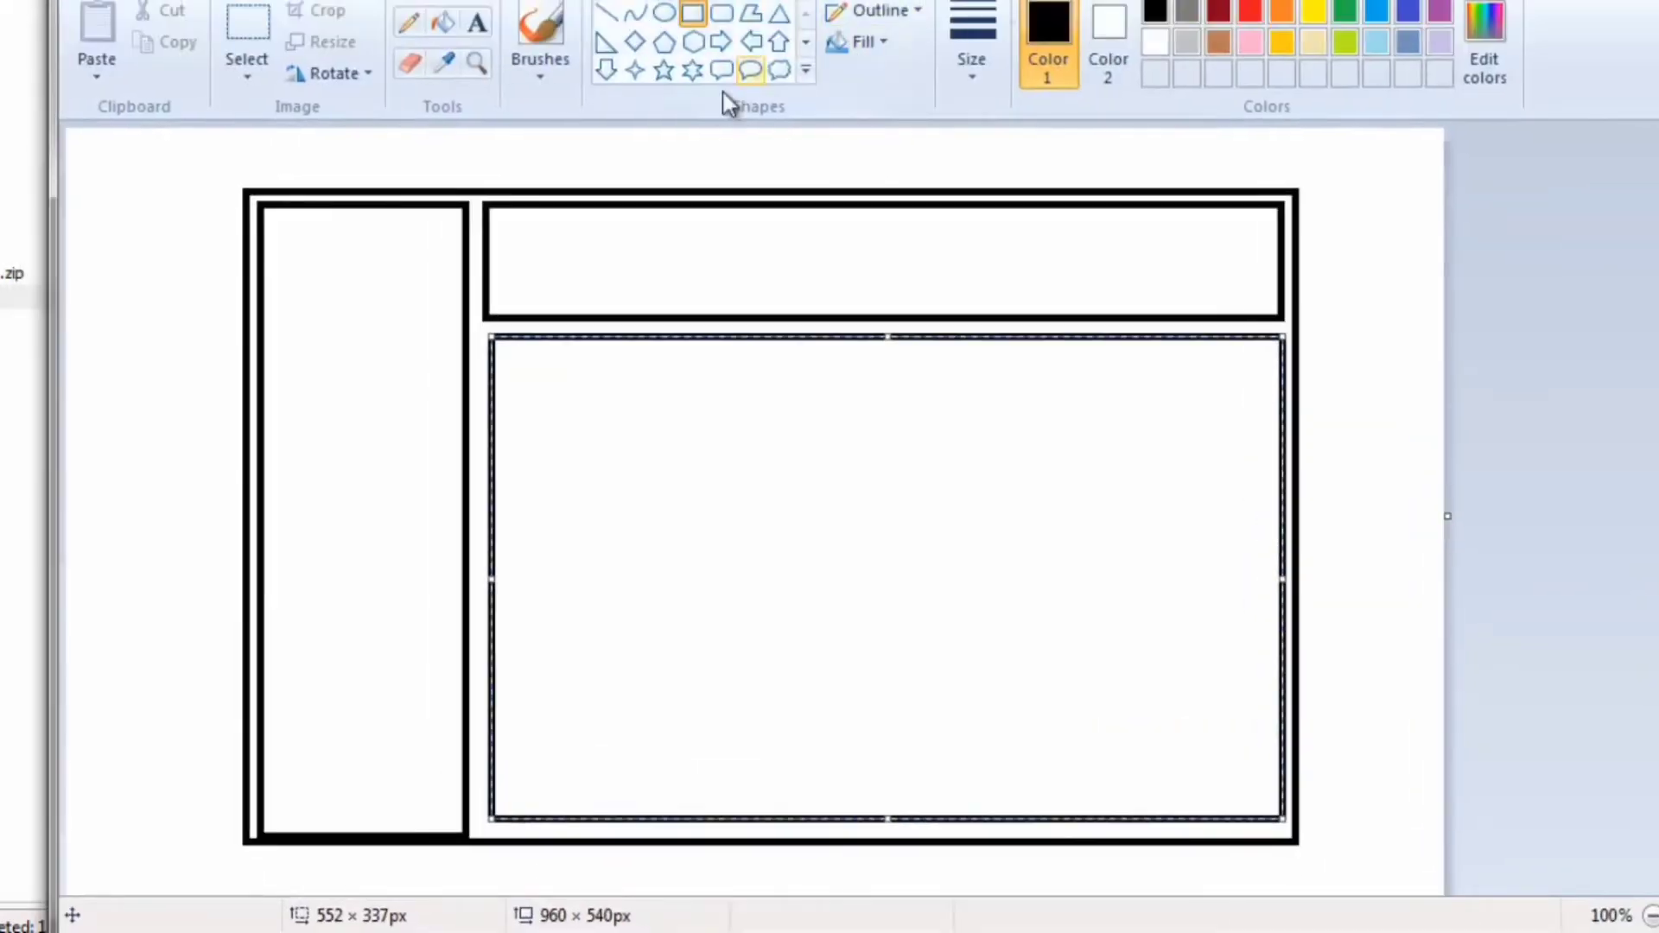
Add the title "Create Campaign" above the frame.
{"action": "left_click", "coordinate": [476, 24]}
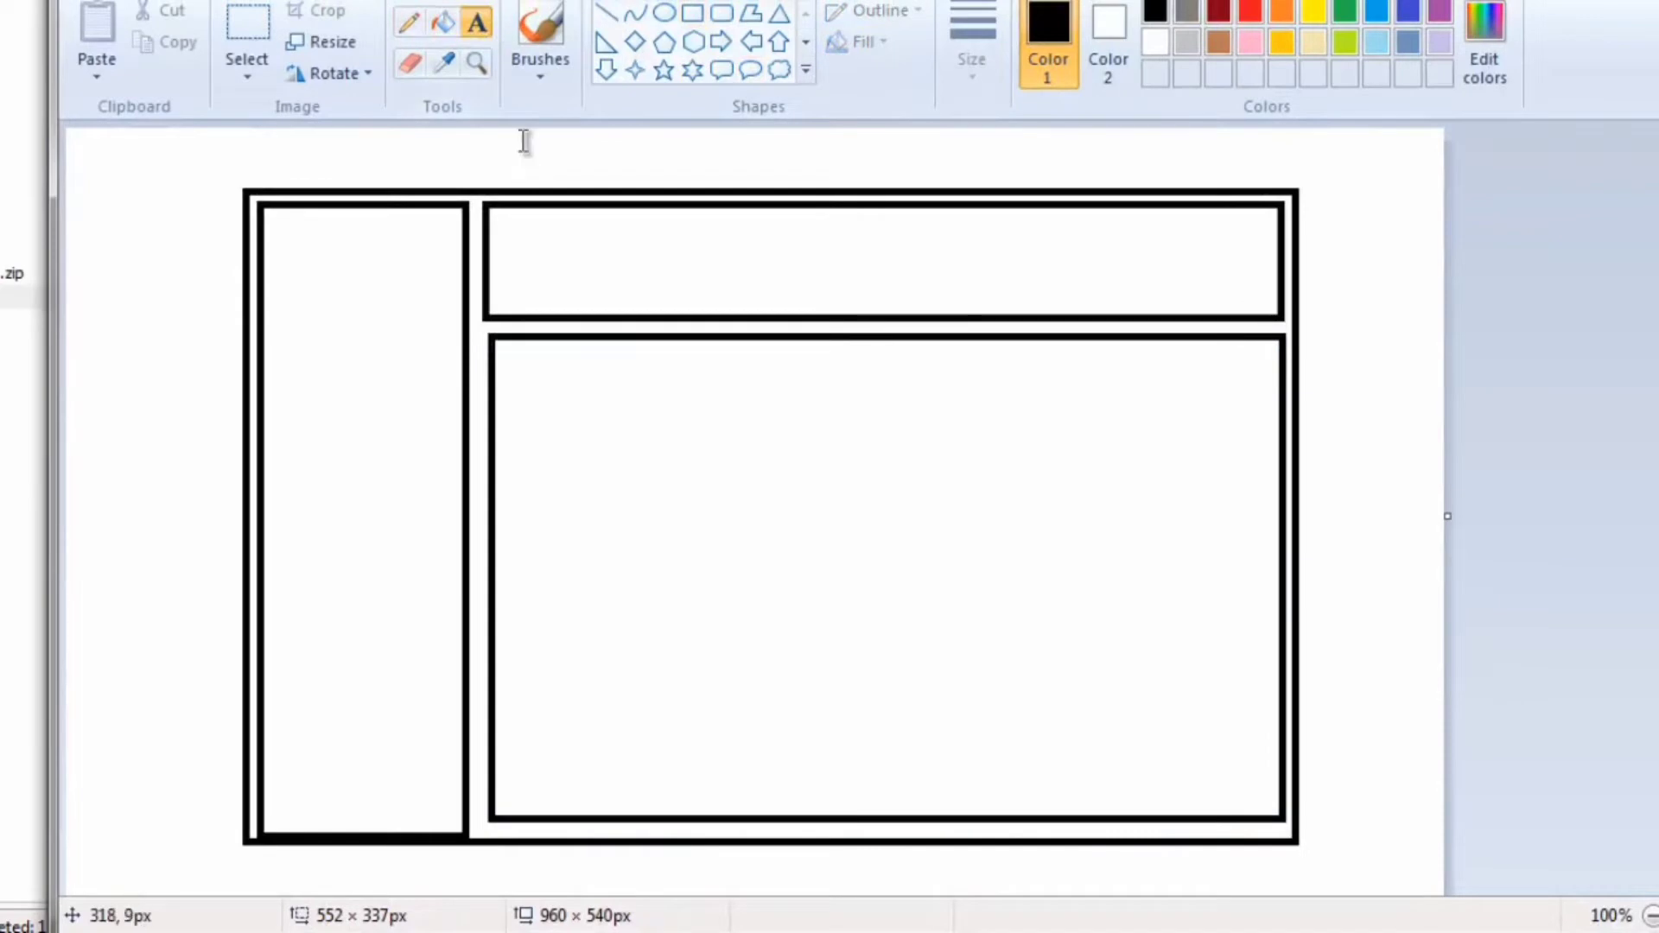
{"action": "left_click", "coordinate": [524, 139]}
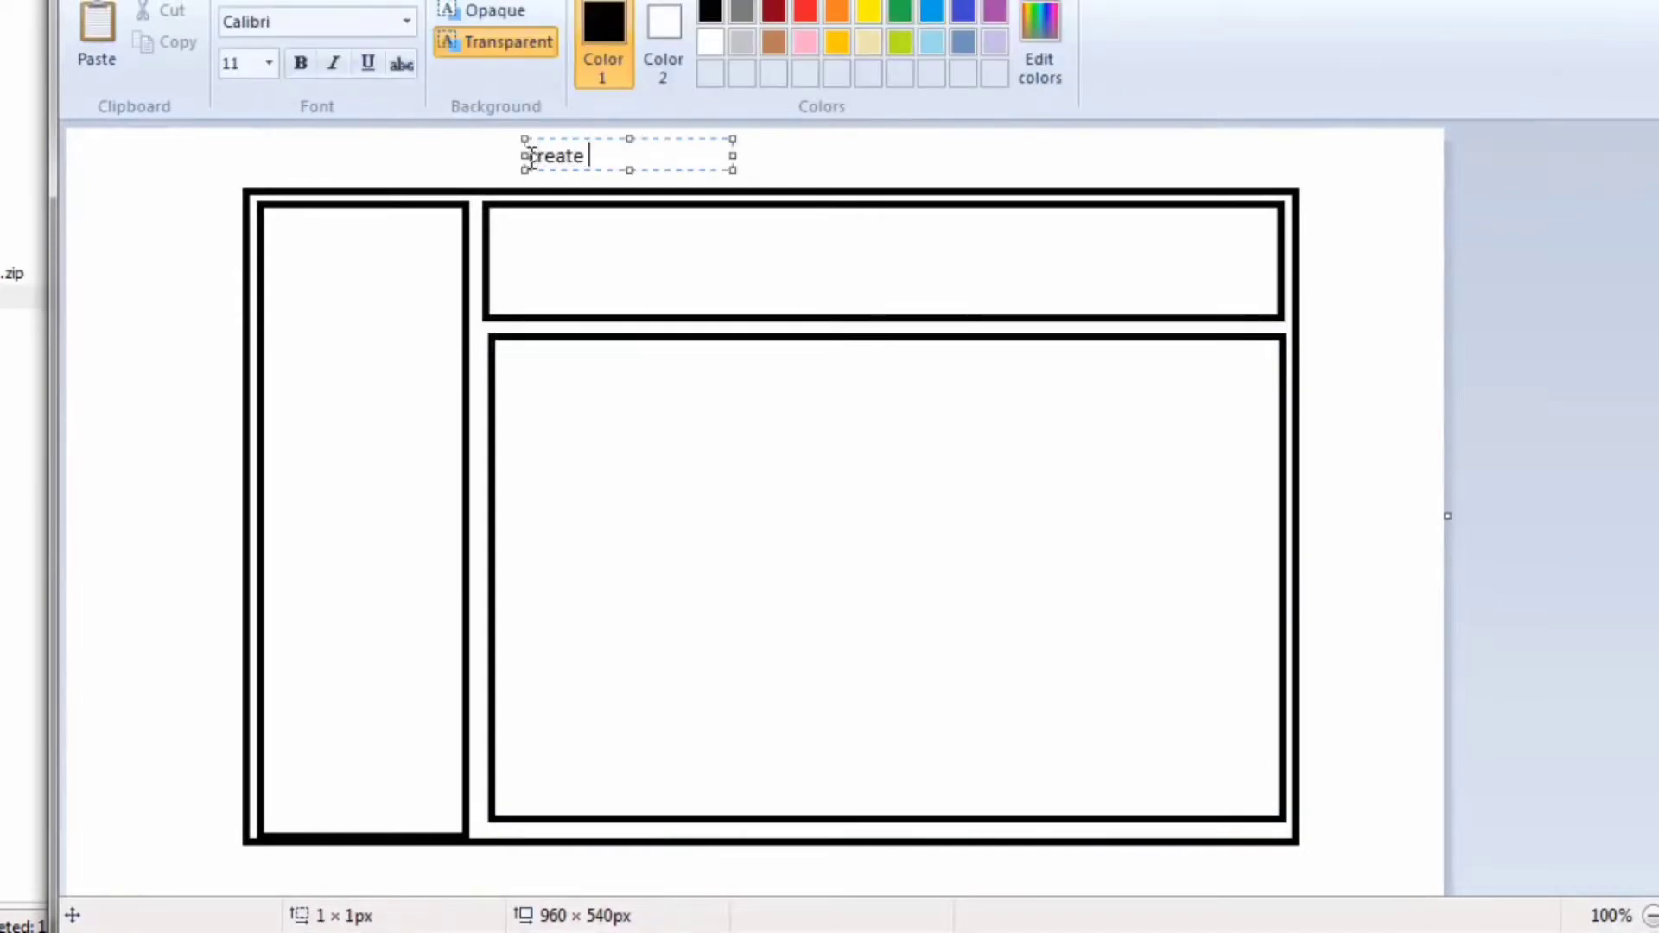
{"action": "type", "text": "Create"}
{"action": "key", "text": "ctrl+a"}
{"action": "type", "text": "Crea"}
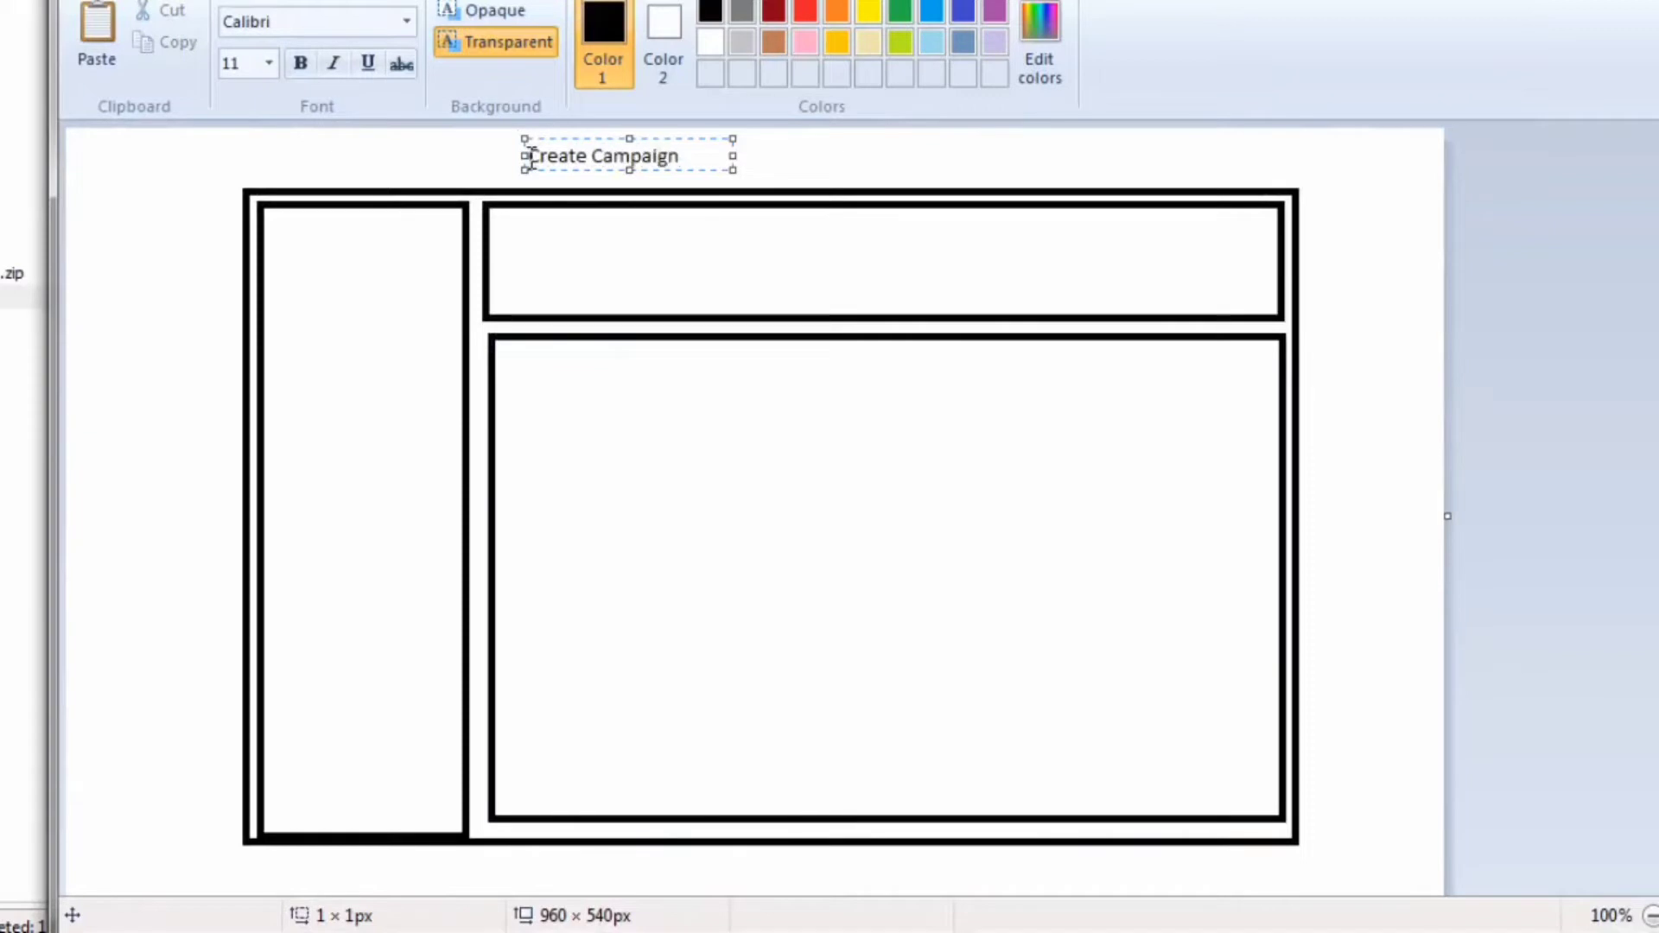
{"action": "left_click", "coordinate": [216, 212]}
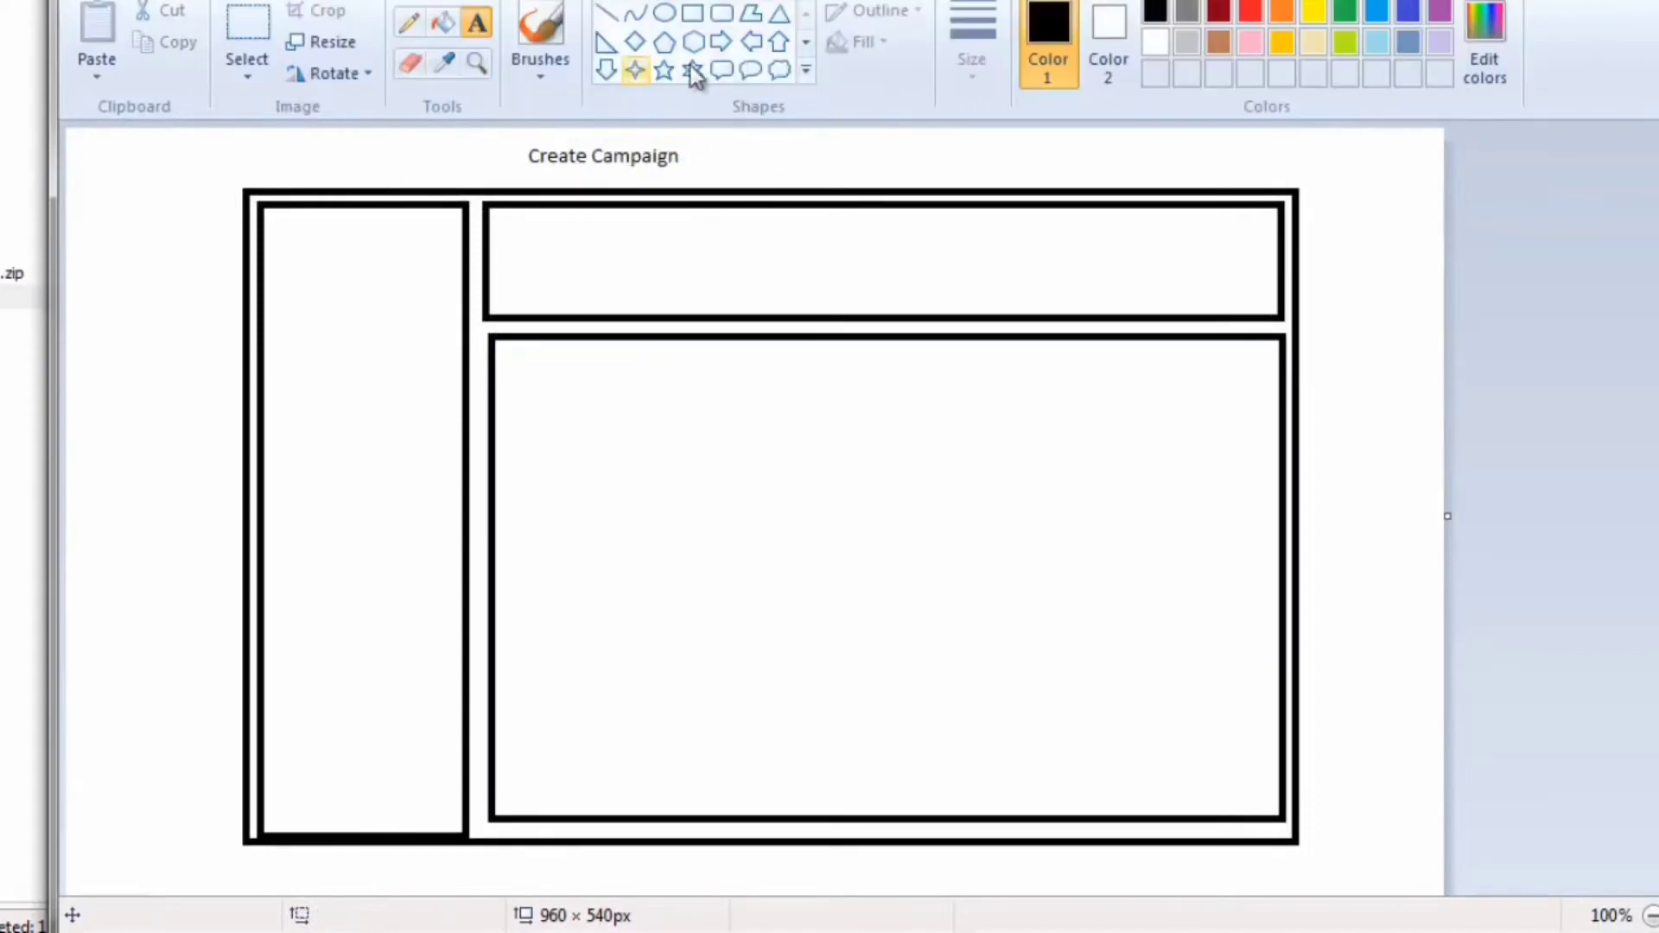
Add the label "Campaign Name" in the upper-left corner of the content area.
{"action": "left_click", "coordinate": [693, 19]}
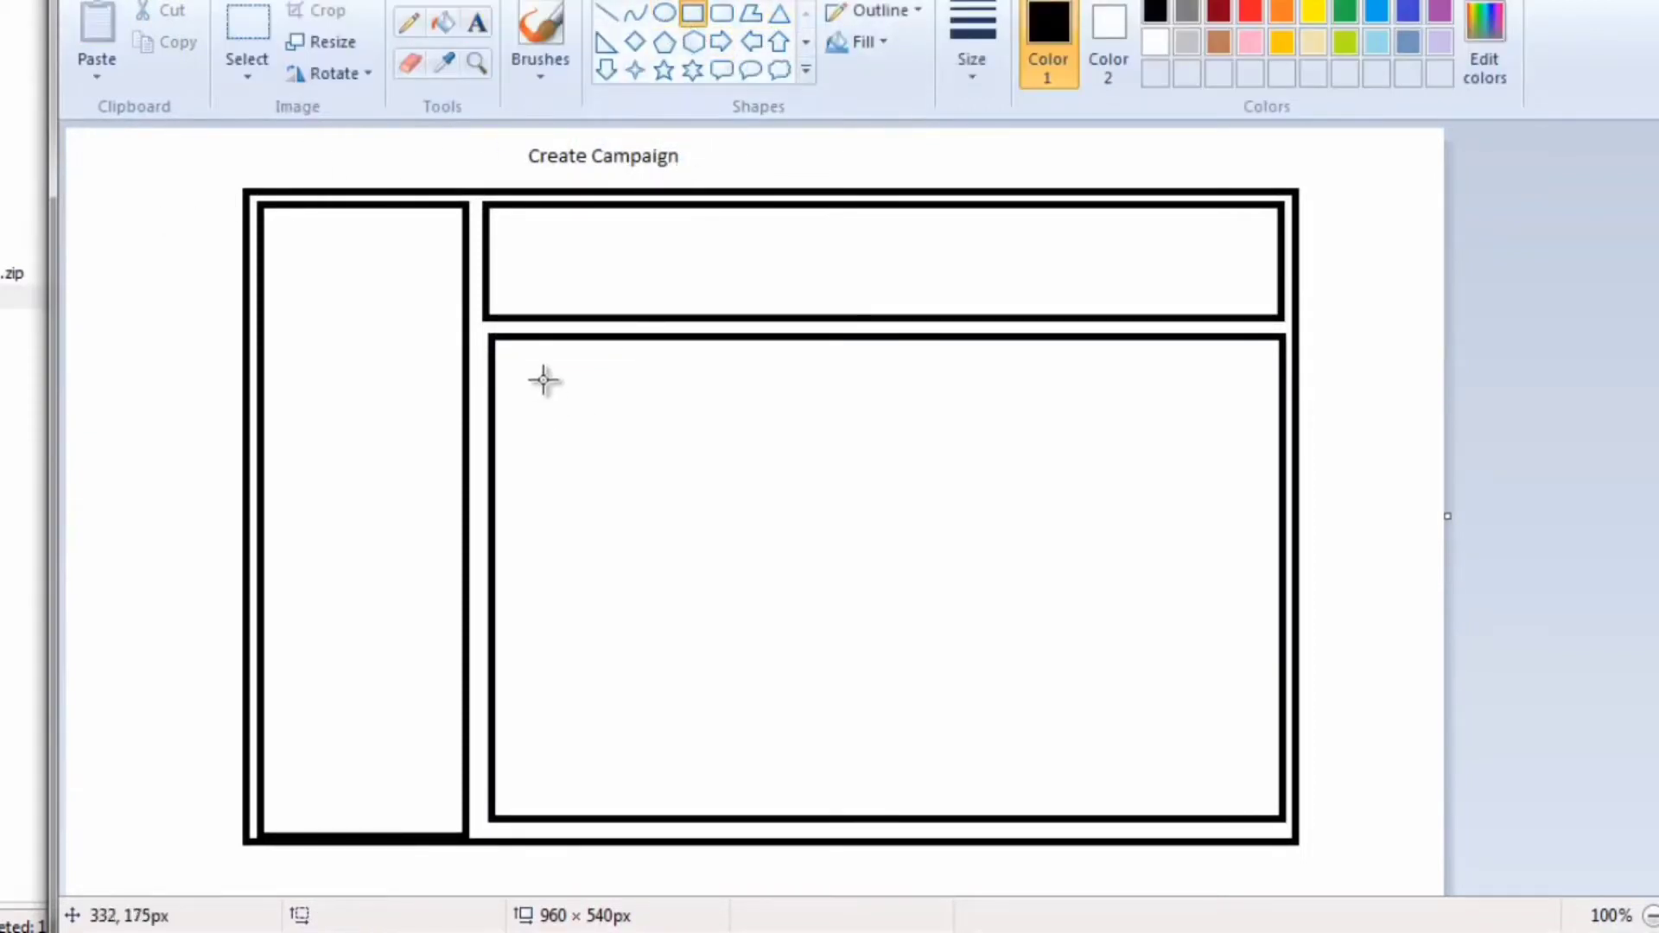
{"action": "left_click", "coordinate": [477, 22]}
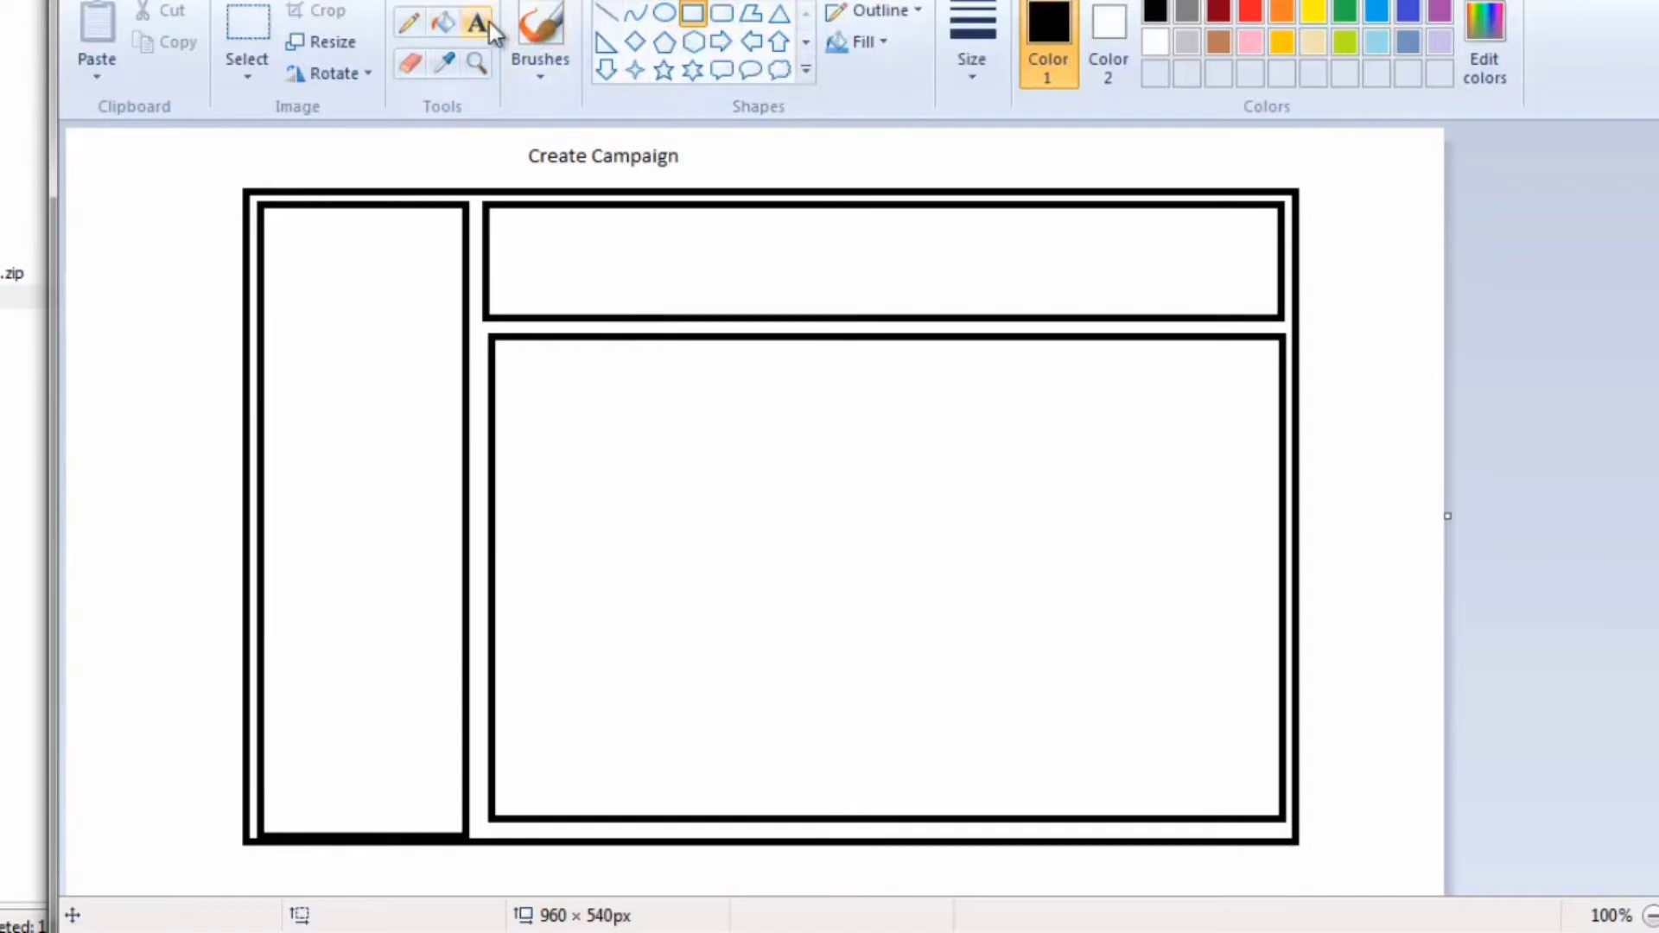
{"action": "left_click", "coordinate": [544, 373]}
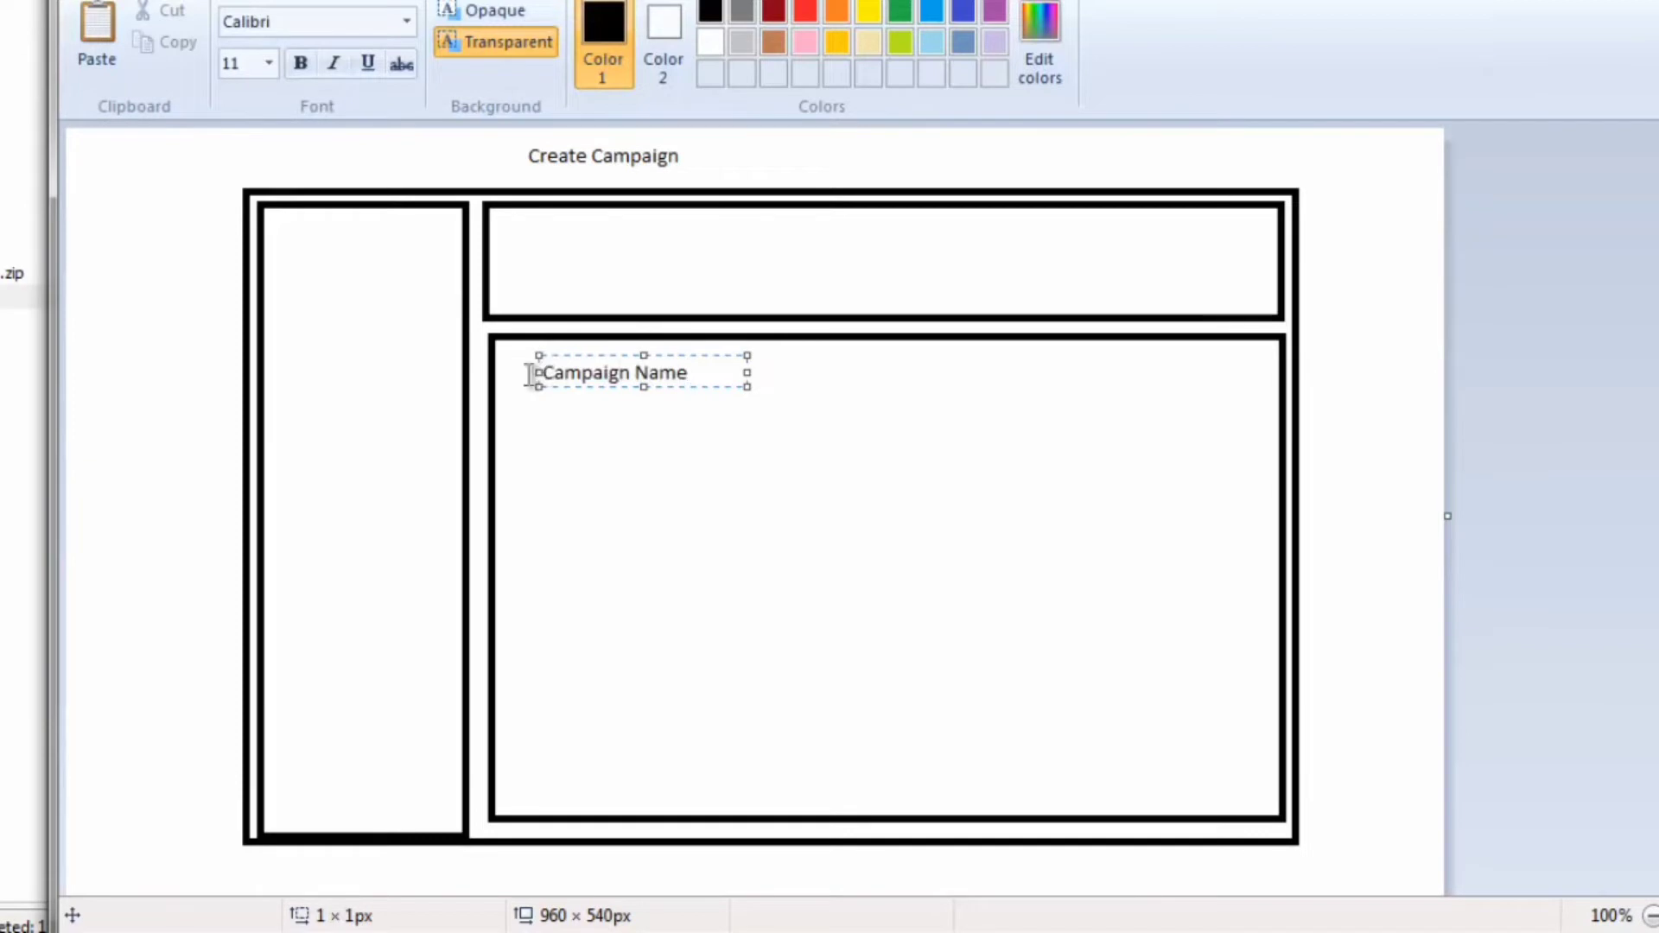
{"action": "left_click", "coordinate": [131, 390]}
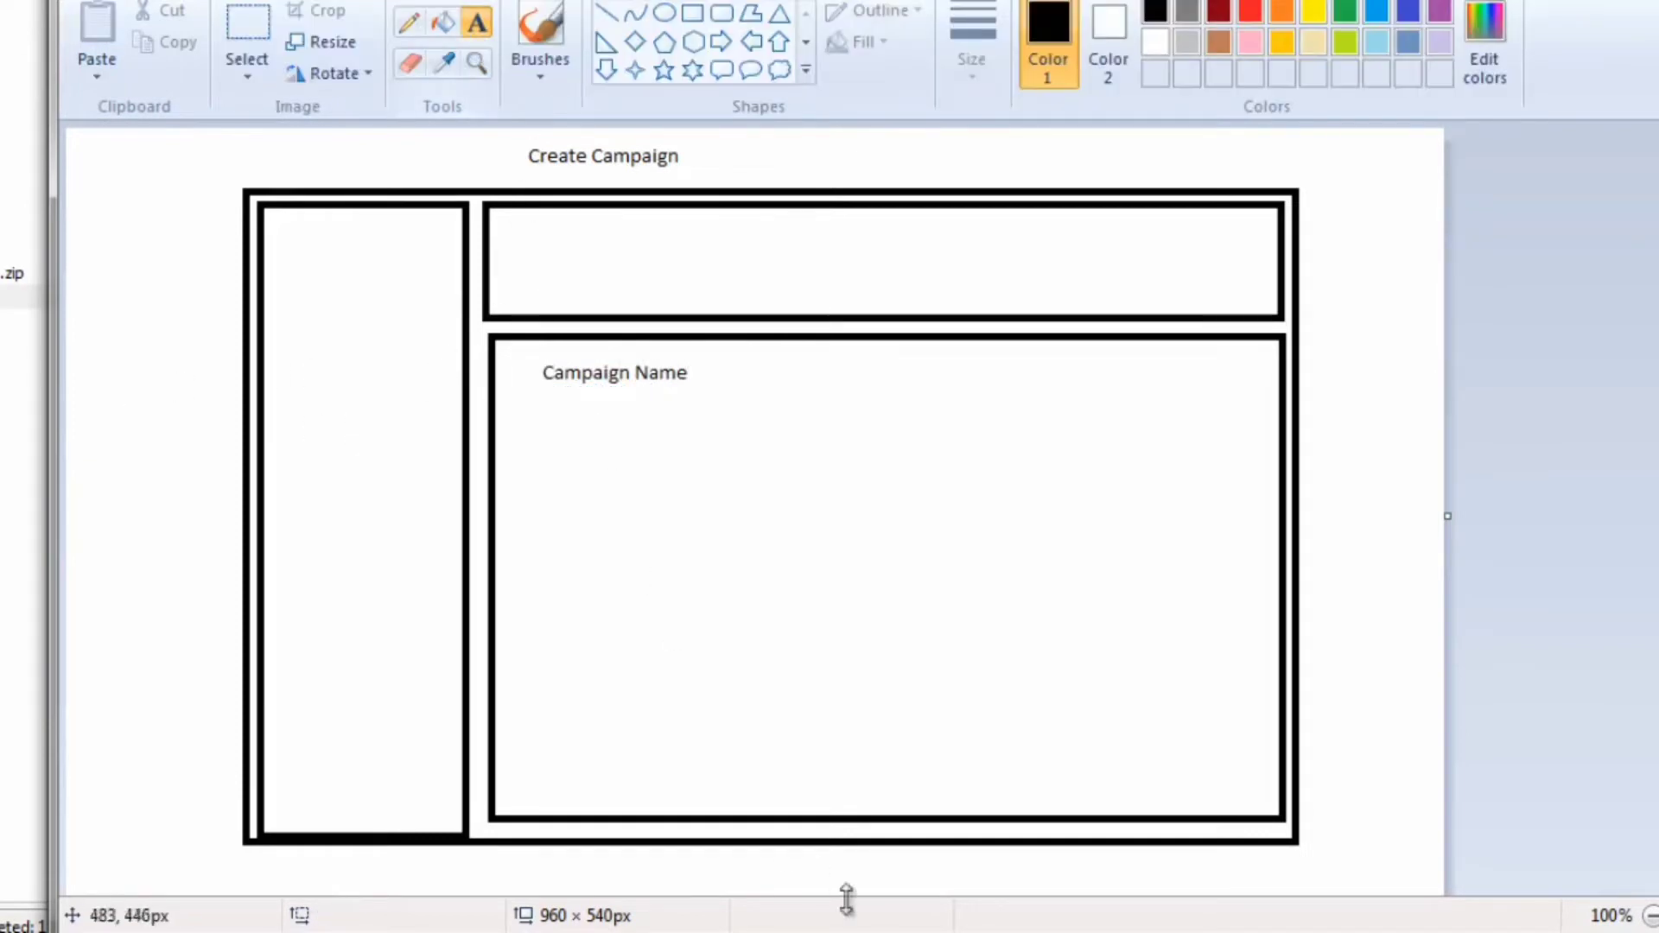
Switch to the plugin's IF/THEN notes in WordPad and review them from the first line.
{"action": "left_click", "coordinate": [950, 932]}
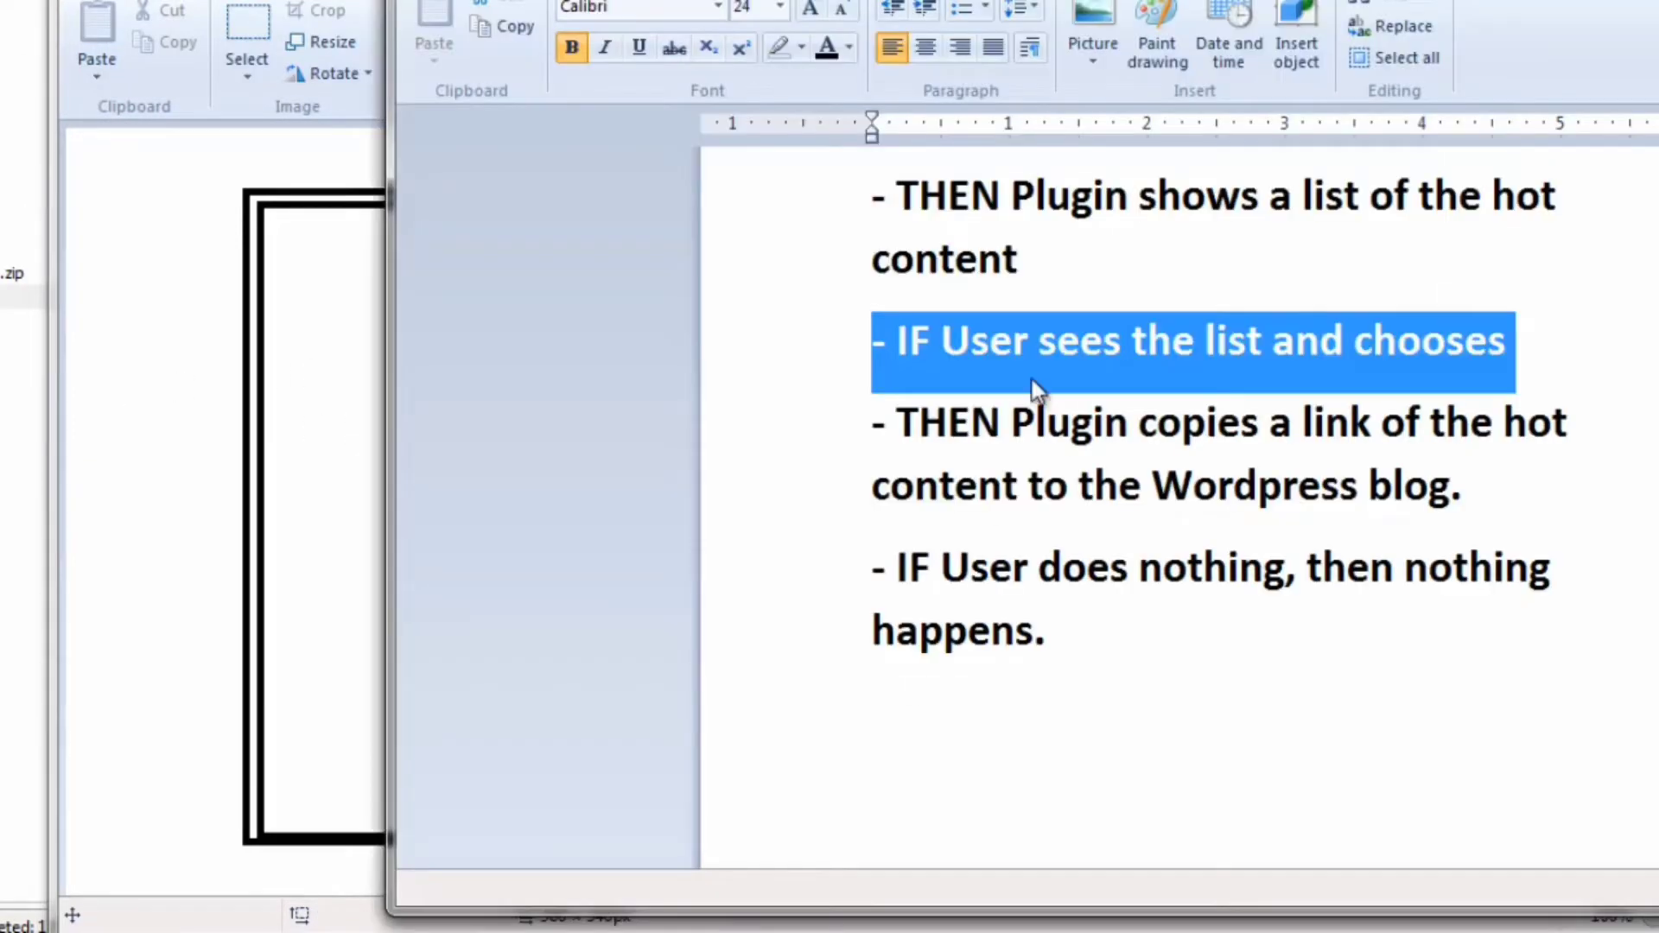
{"action": "scroll", "coordinate": [1033, 387], "scroll_direction": "up", "scroll_amount": 8}
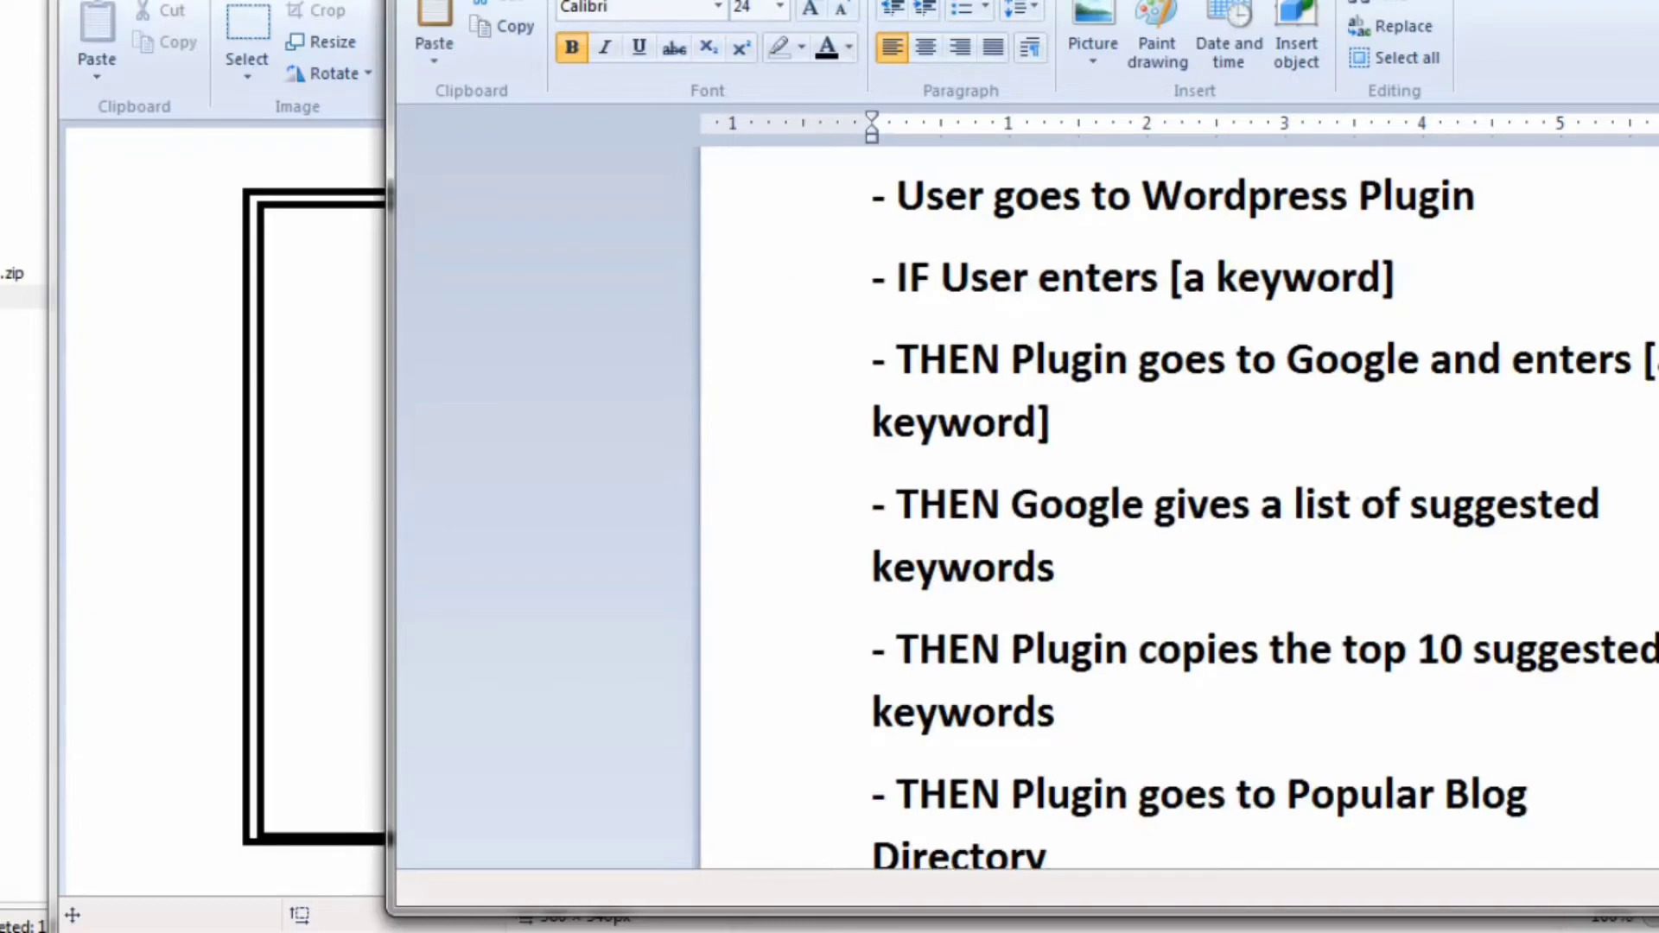